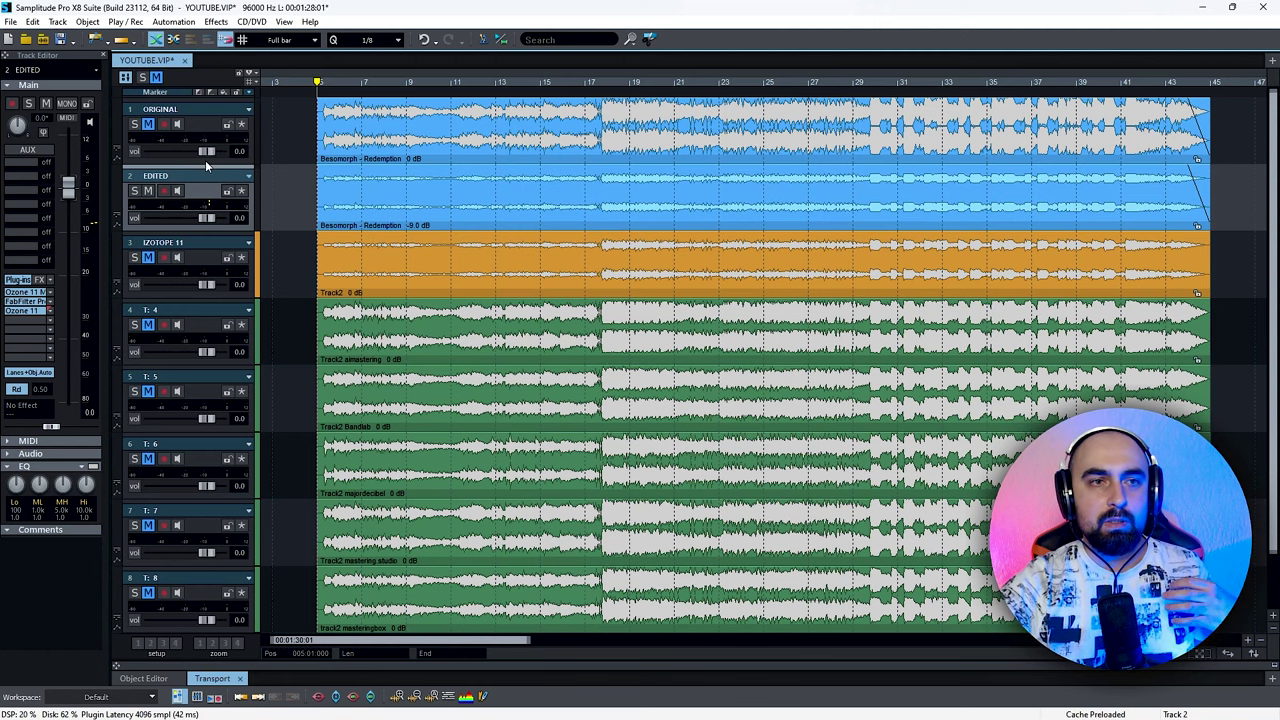
Enlarge the ORIGINAL and EDITED tracks to compare their waveforms and object levels.
left_click_drag(205, 166, 204, 247)
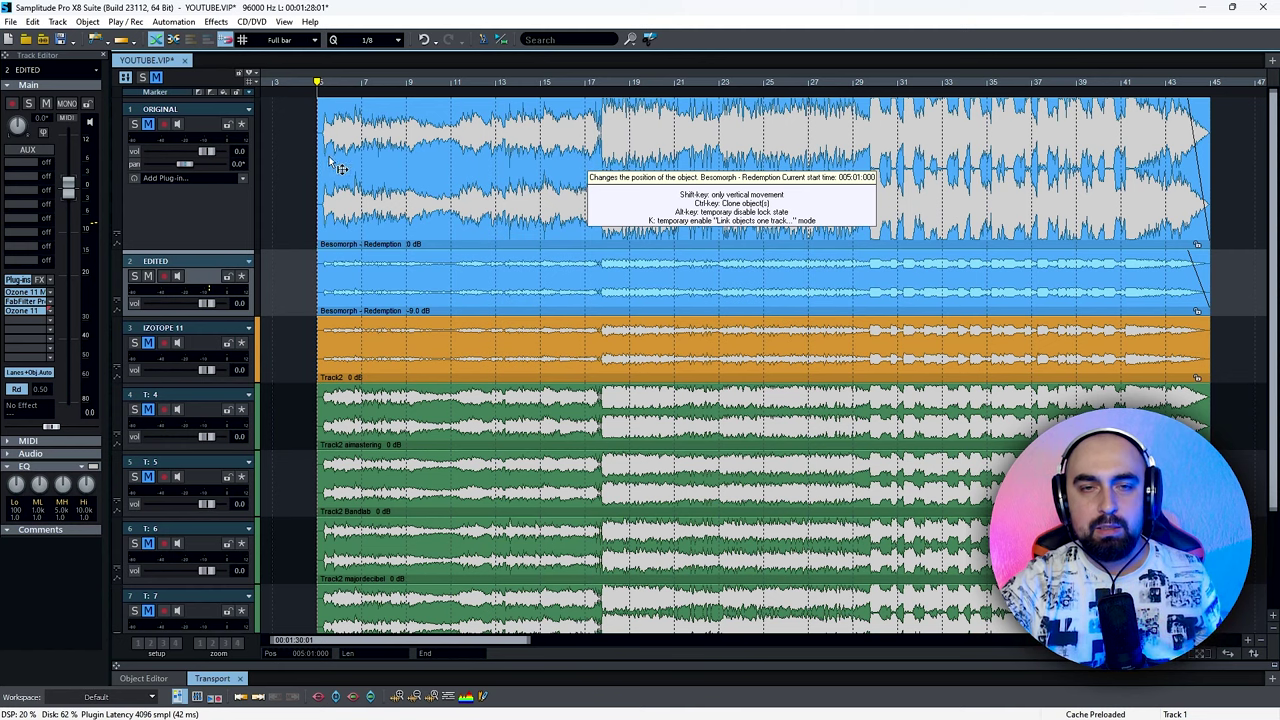
left_click(590, 170)
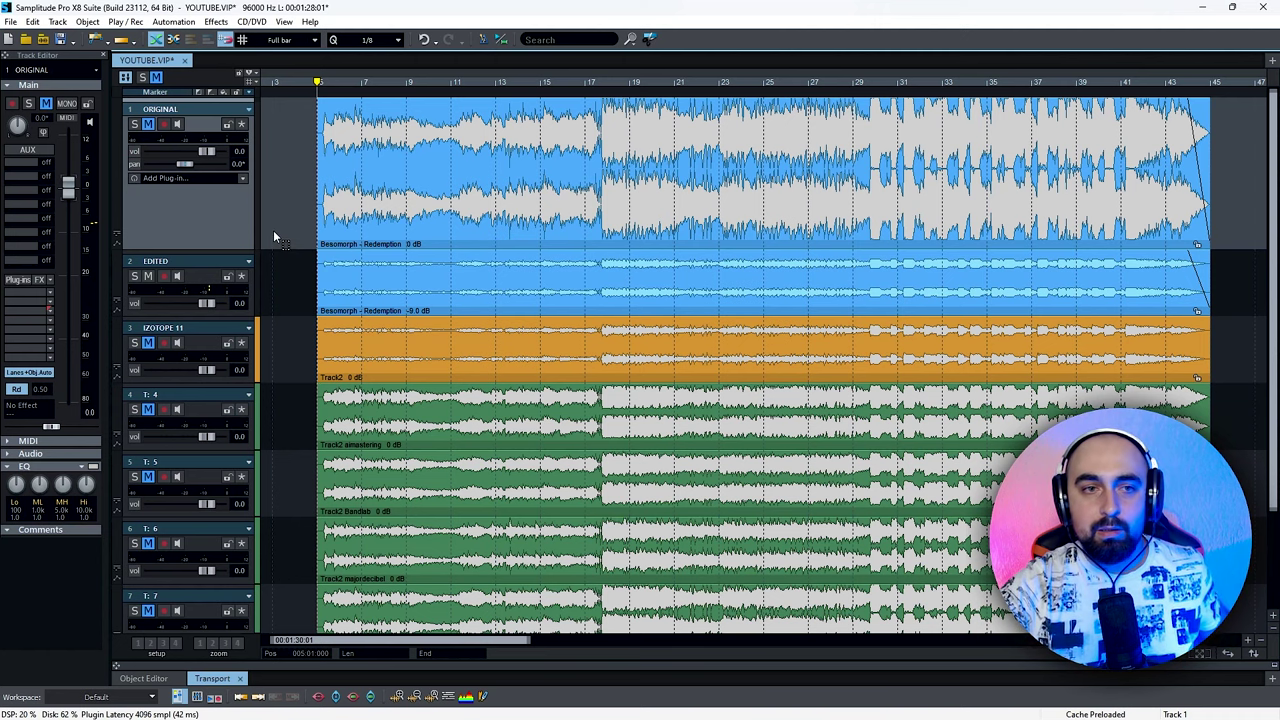
left_click(127, 270)
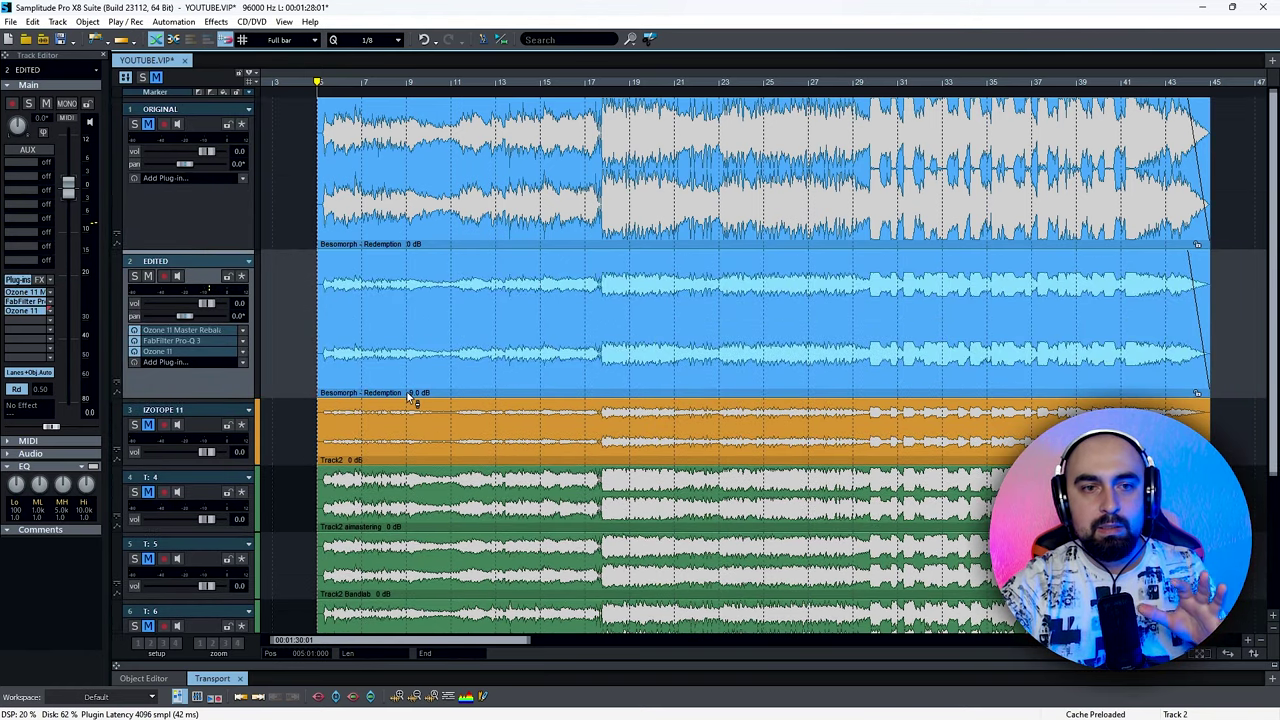
left_click_drag(412, 397, 414, 383)
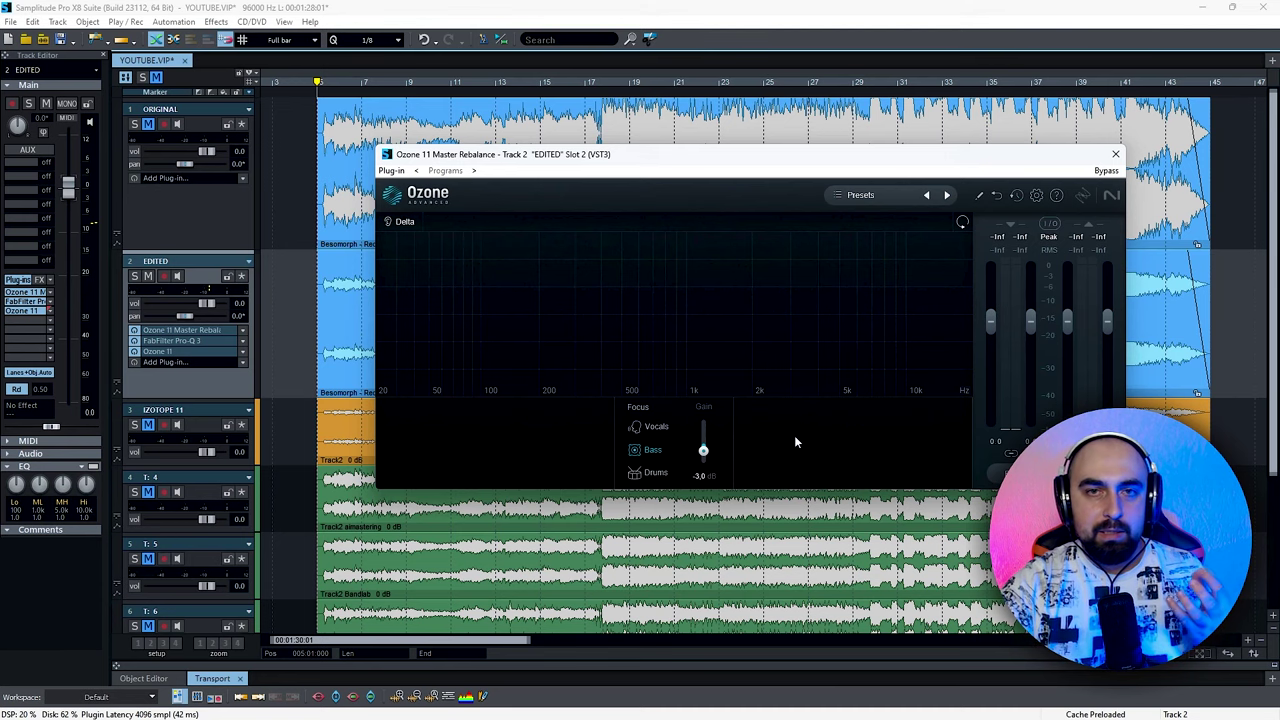
Review the Ozone 11 Master Rebalance, FabFilter Pro-Q 3 and Ozone 11 plug-ins on the EDITED track, leaving Ozone 11 bypassed and all plug-in windows closed.
left_click(1116, 154)
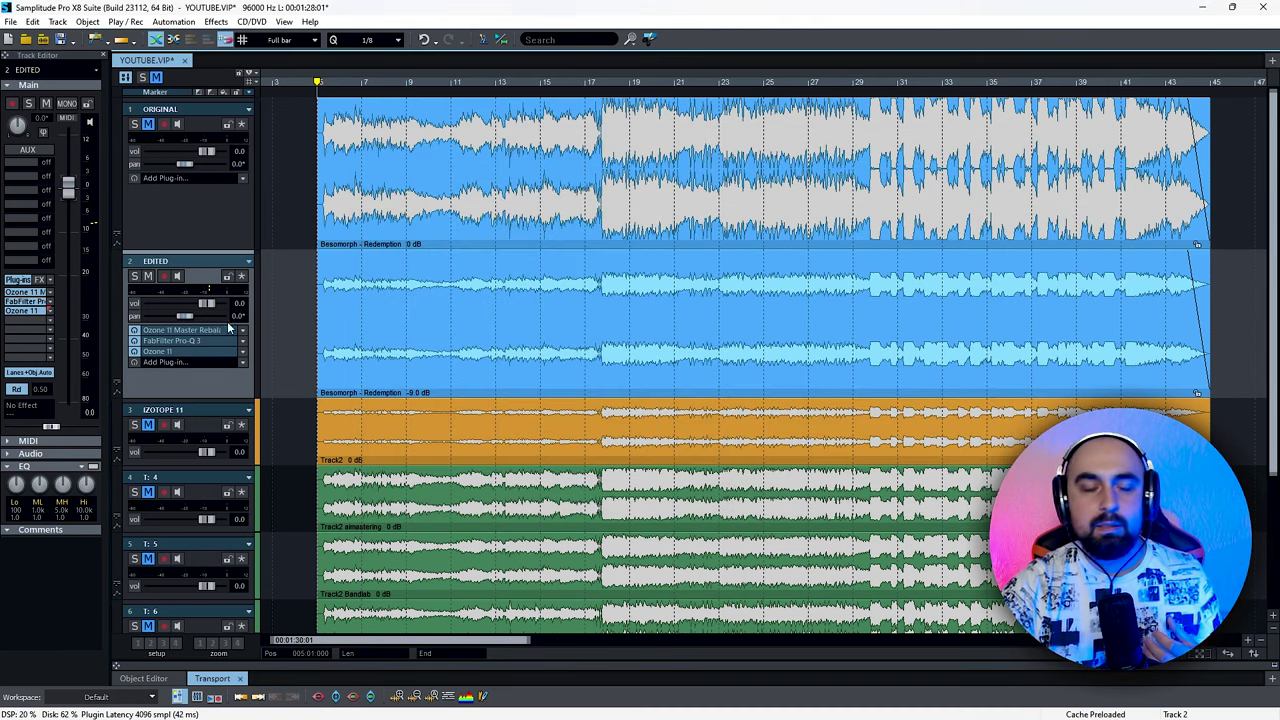
left_click(22, 301)
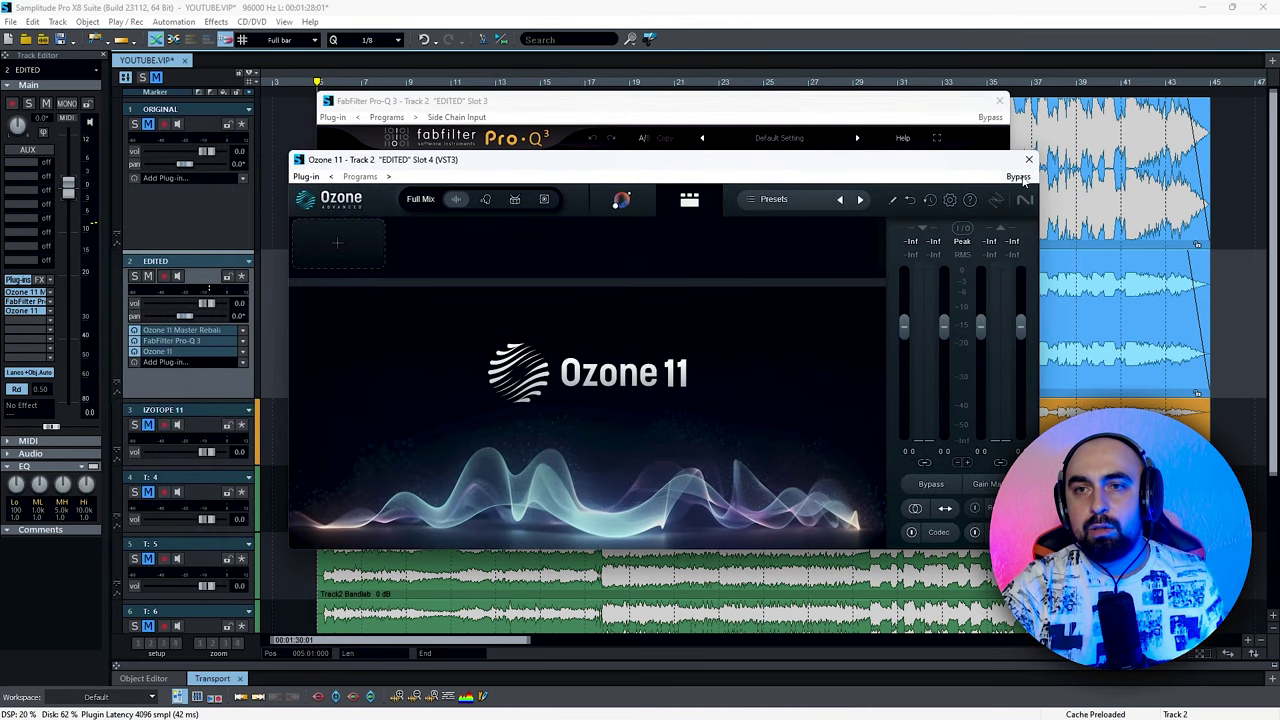
left_click(1028, 159)
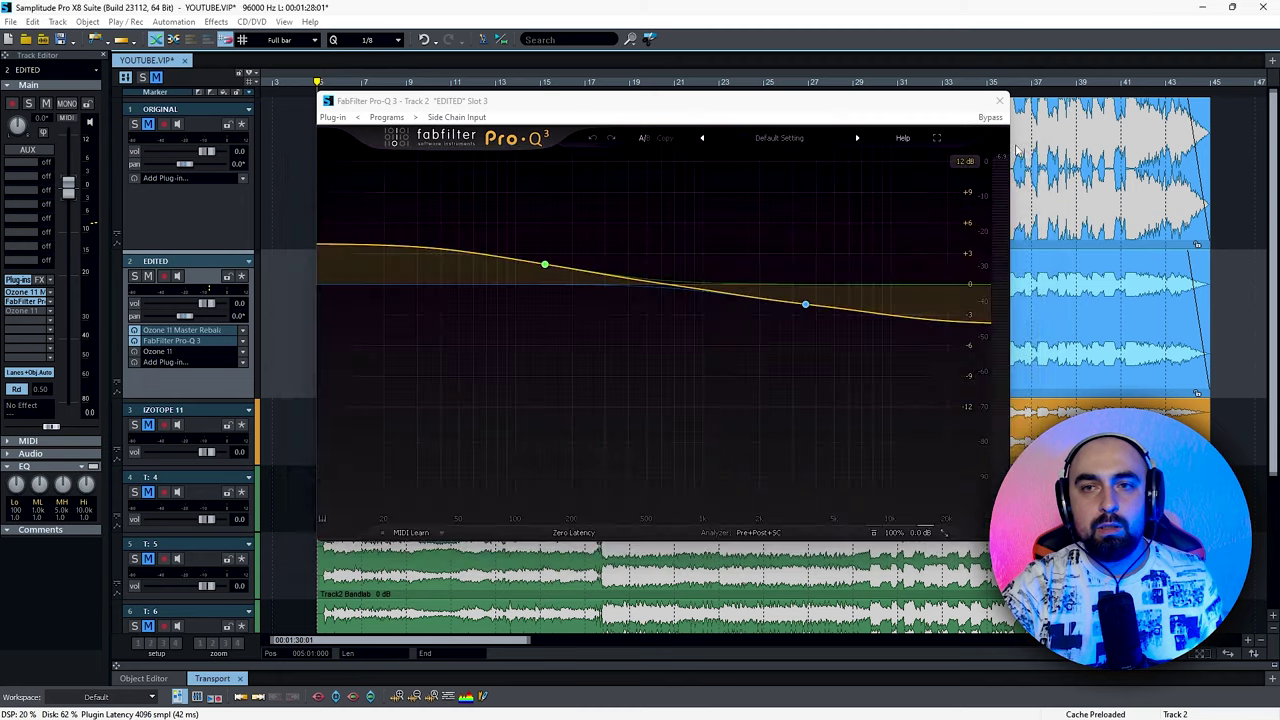
left_click(1007, 117)
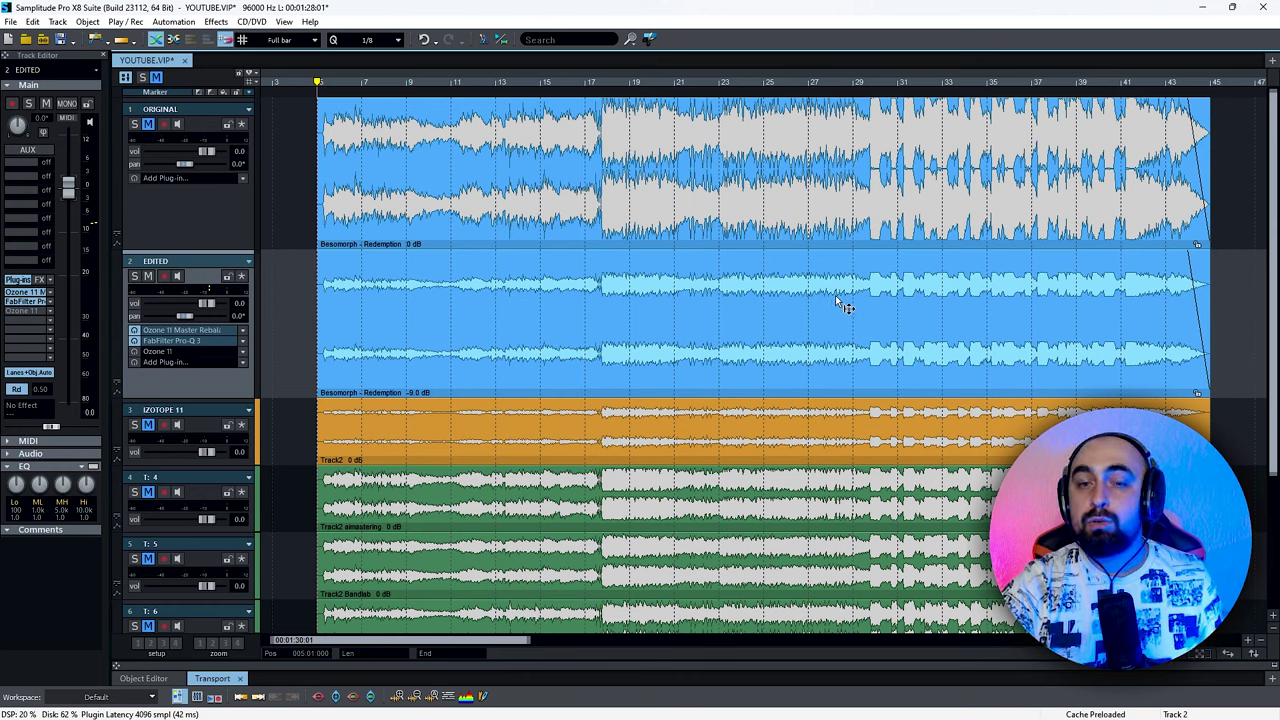
Solo the ORIGINAL track and play it from bar 5, checking its levels in a widened mixer before stopping playback.
left_click(178, 126)
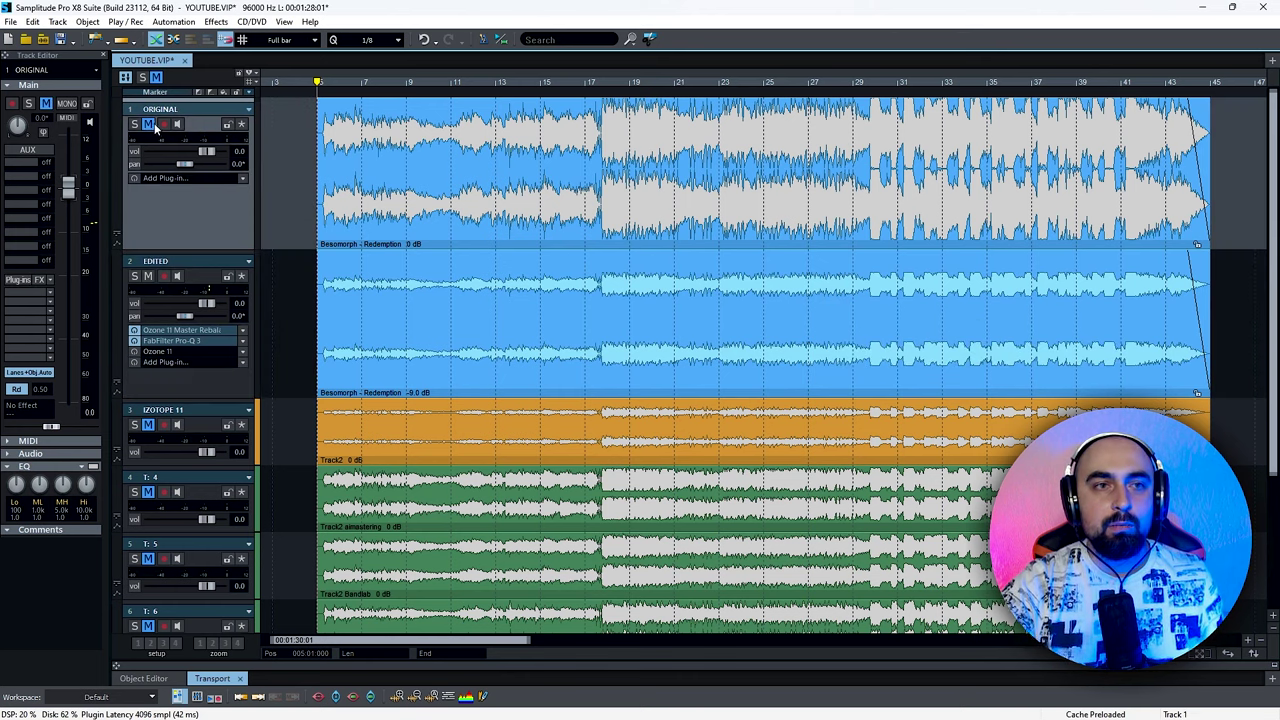
left_click(135, 126)
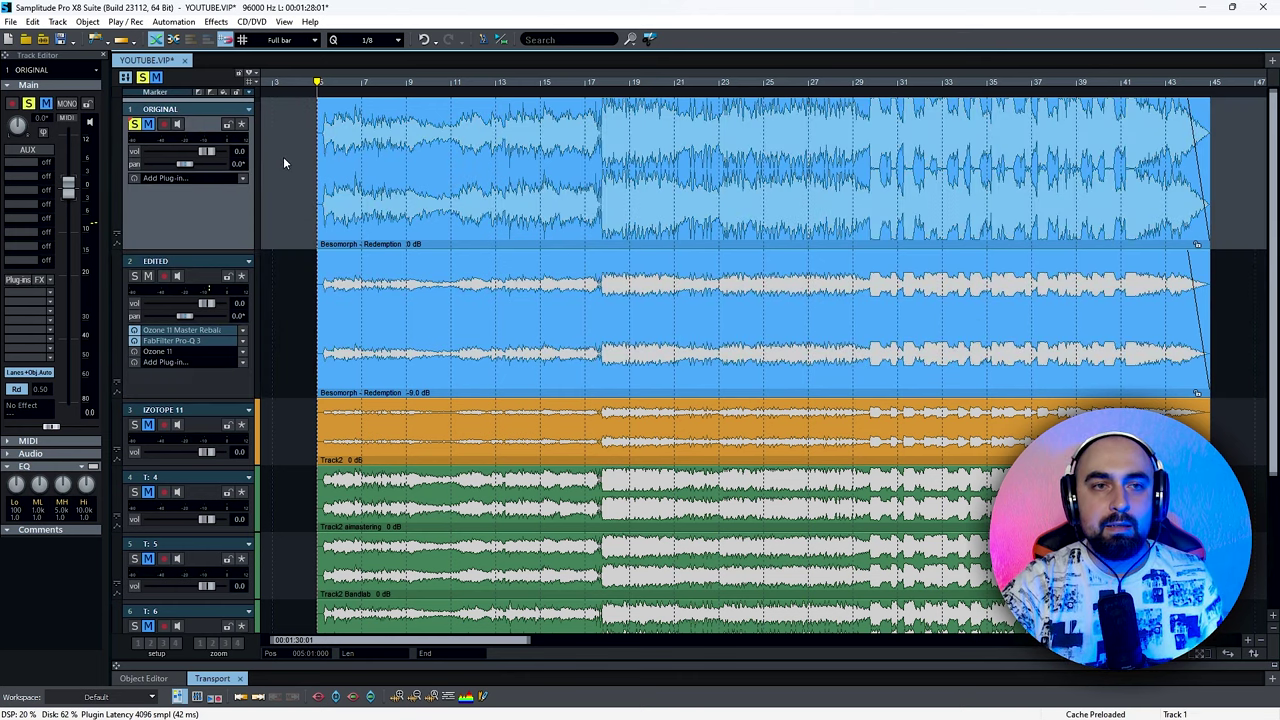
key("space")
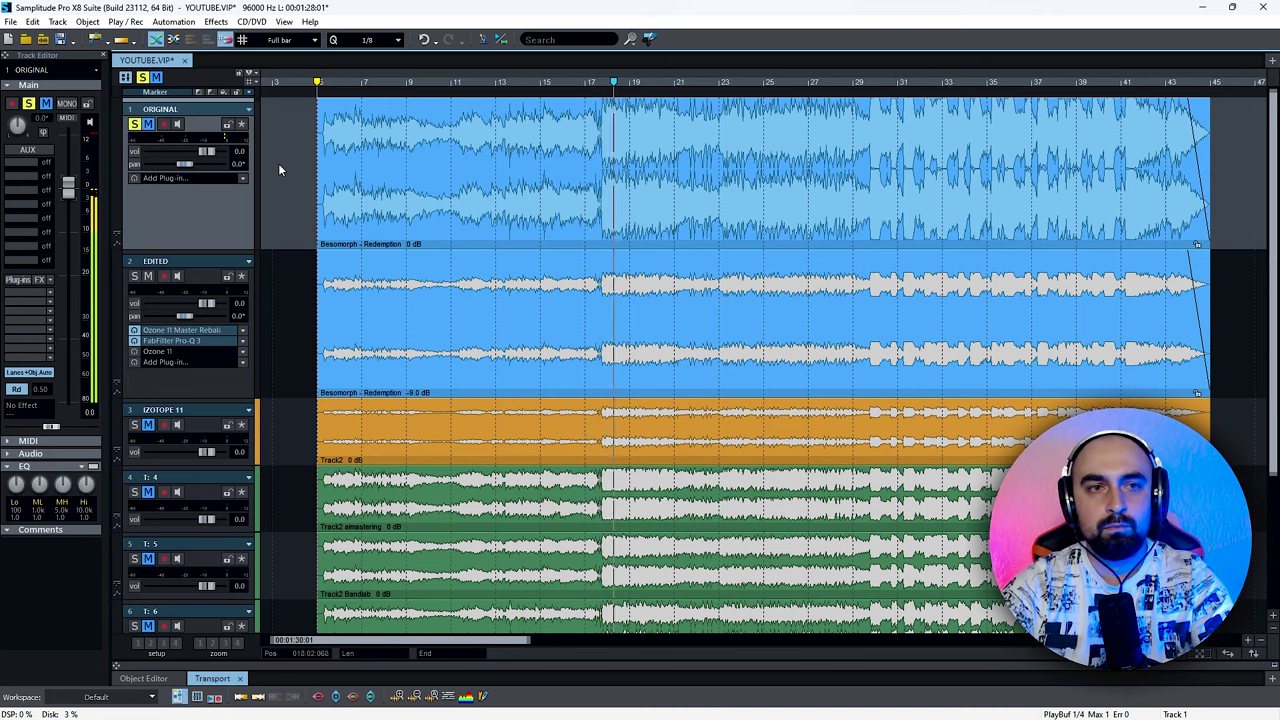
key("m")
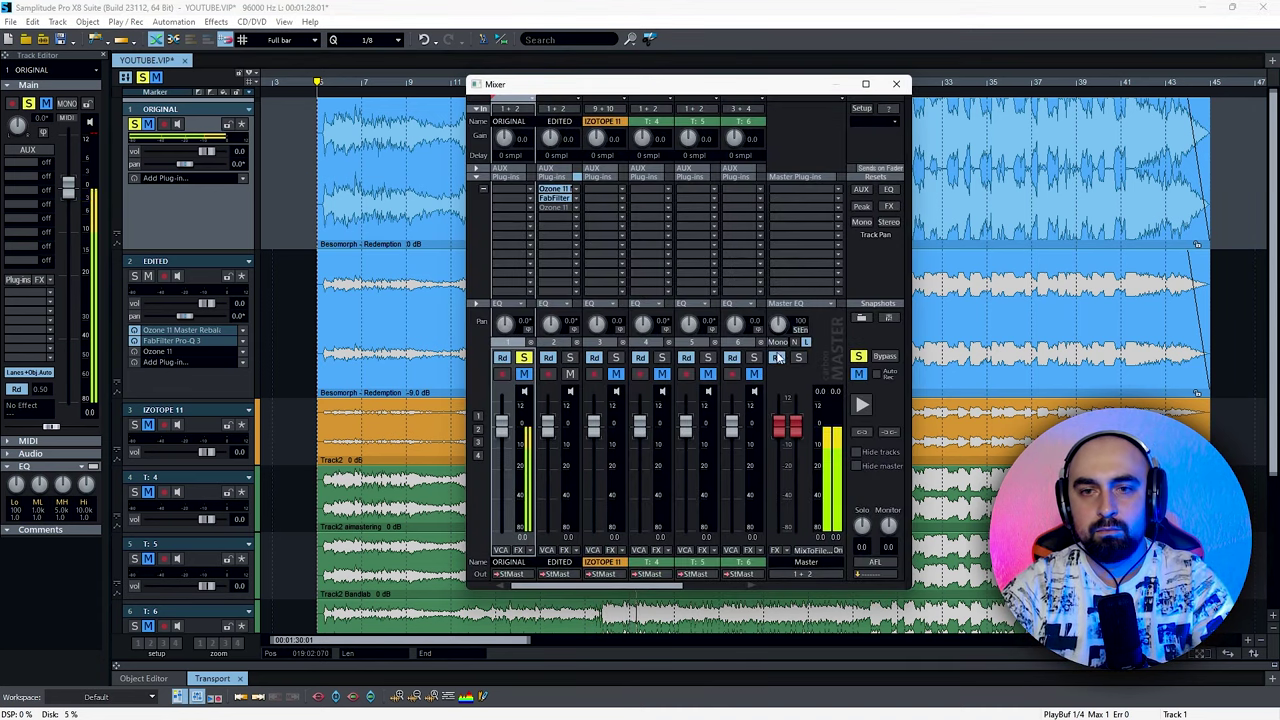
left_click_drag(572, 92, 457, 99)
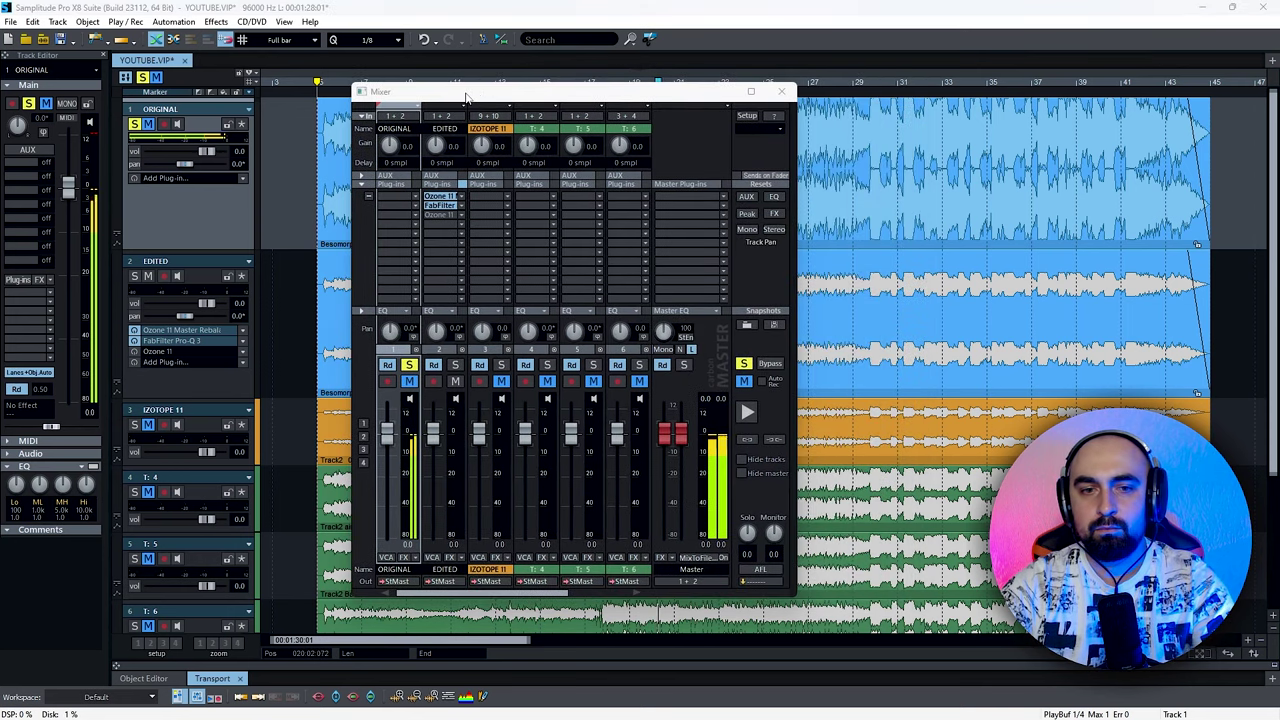
left_click_drag(800, 590, 888, 594)
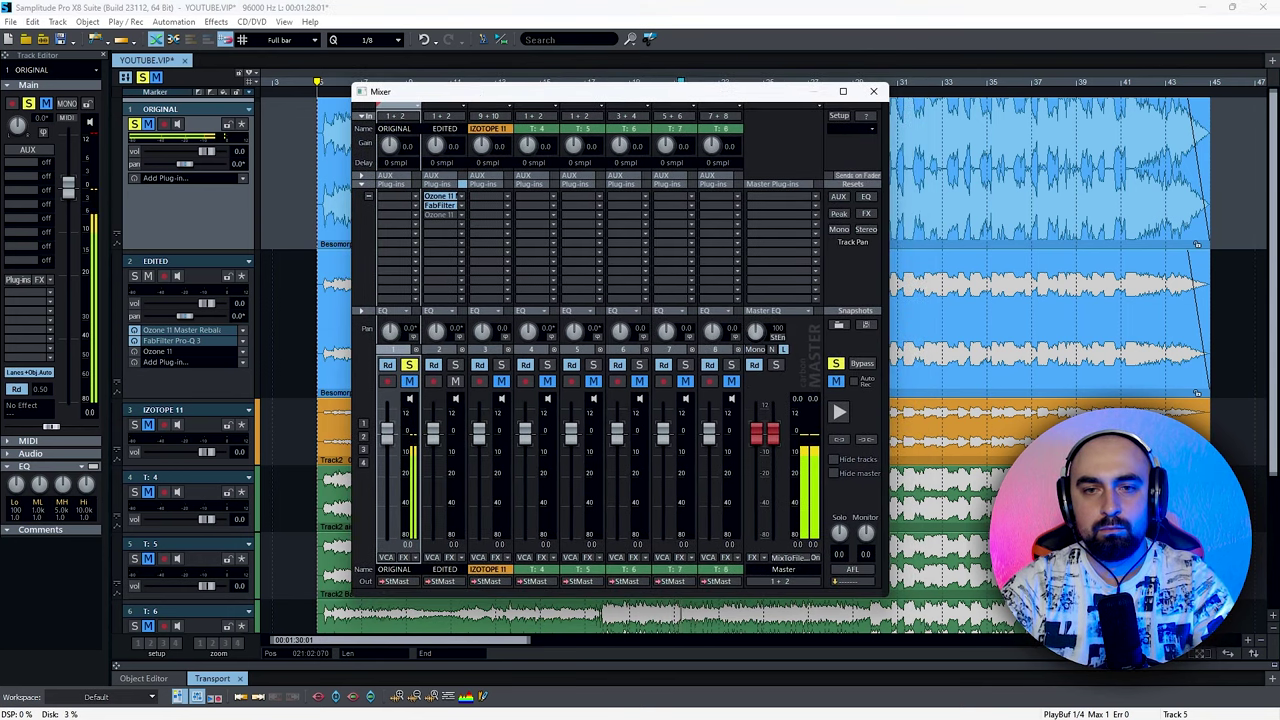
left_click(880, 91)
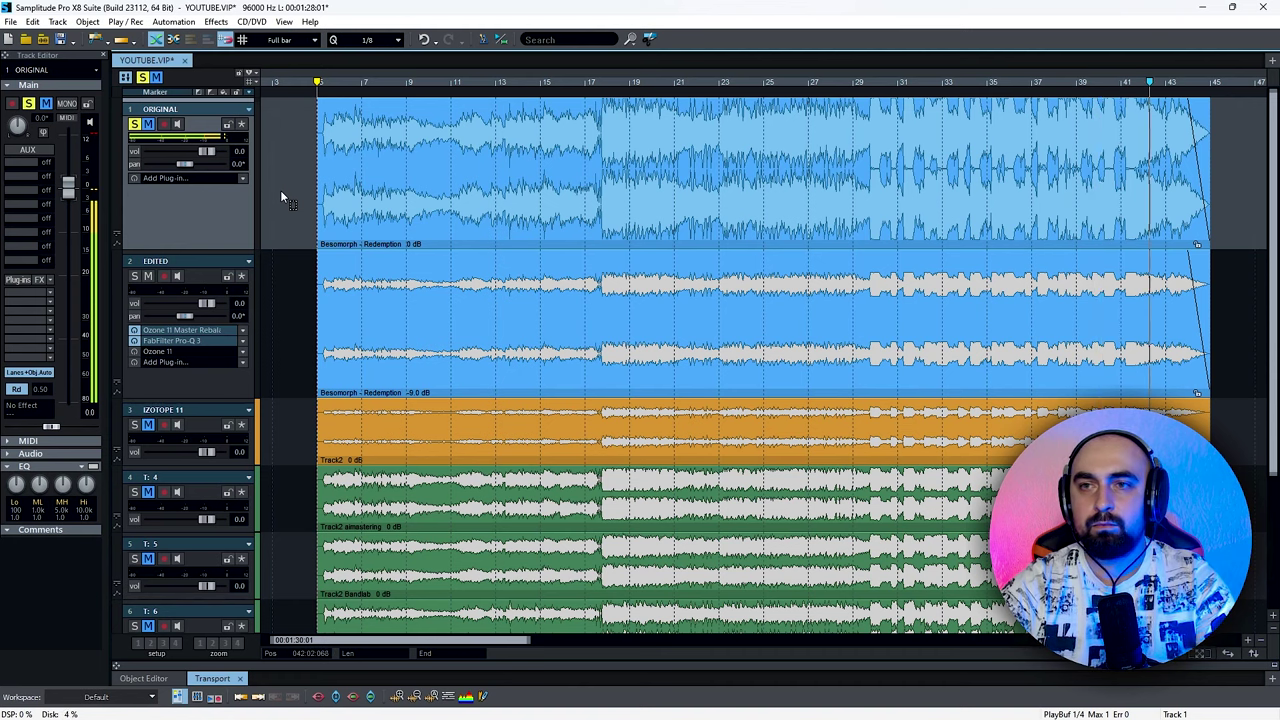
key("space")
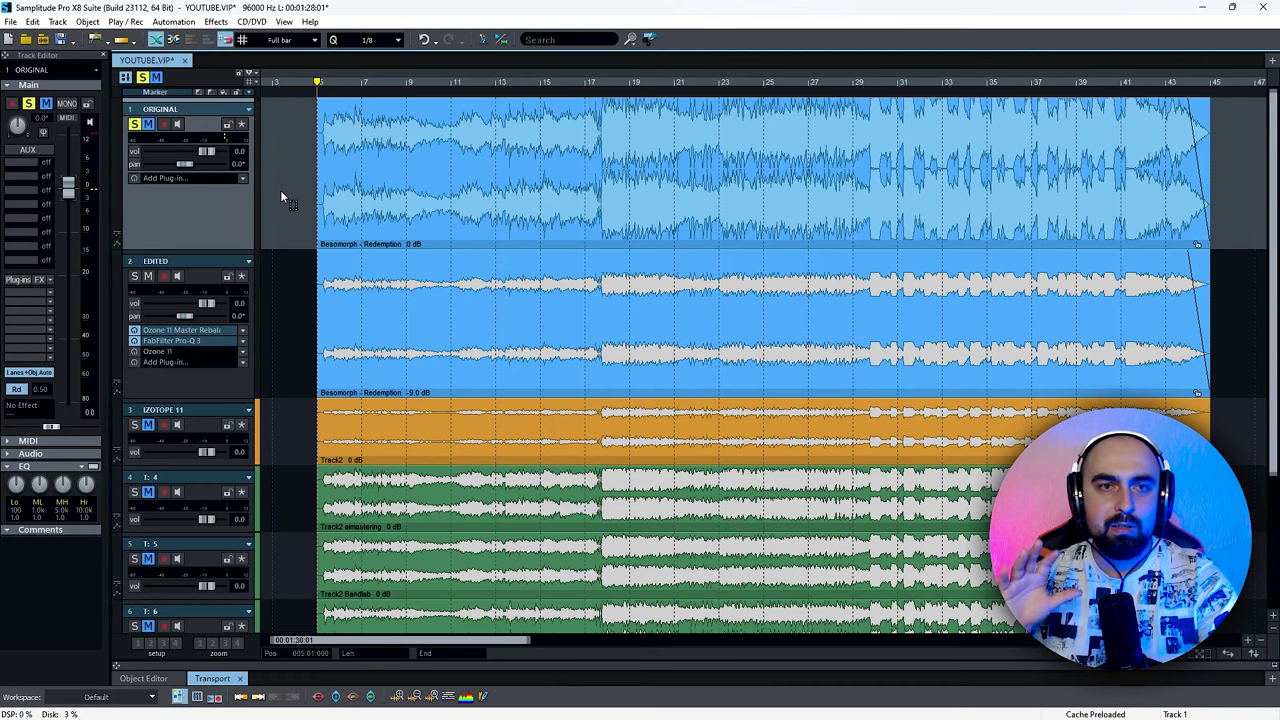
left_click_drag(455, 86, 490, 92)
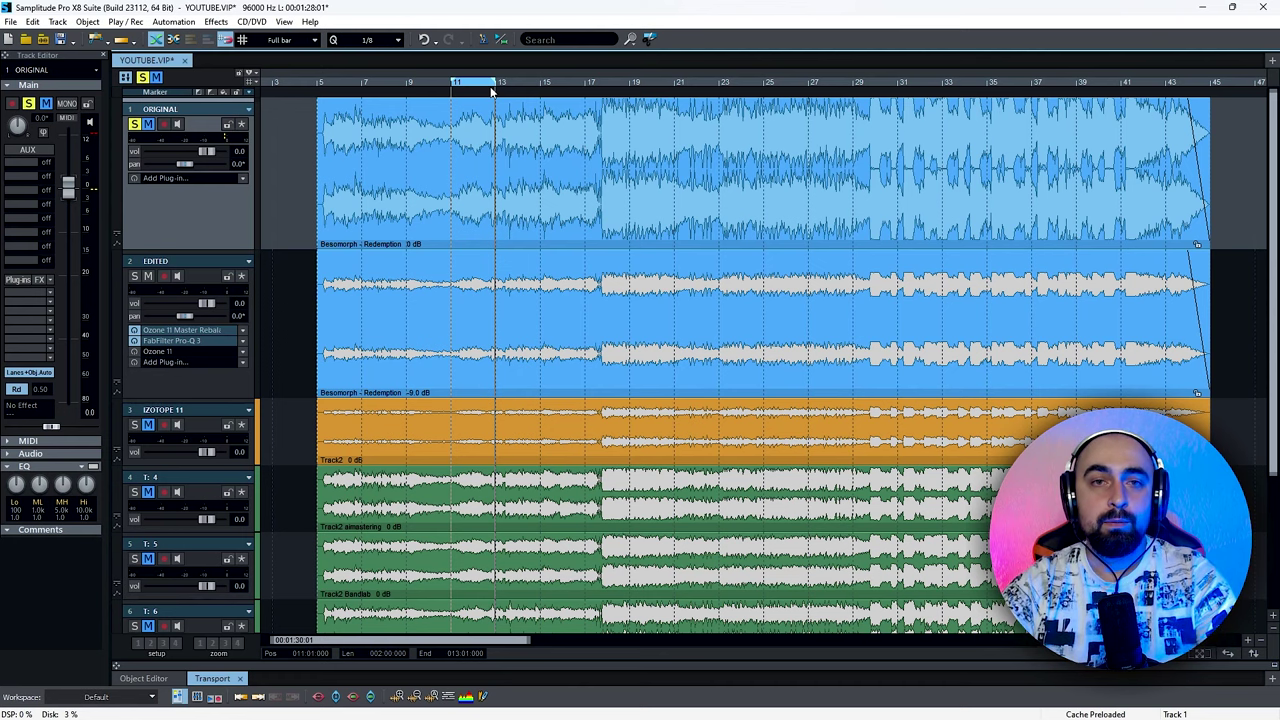
left_click(397, 78)
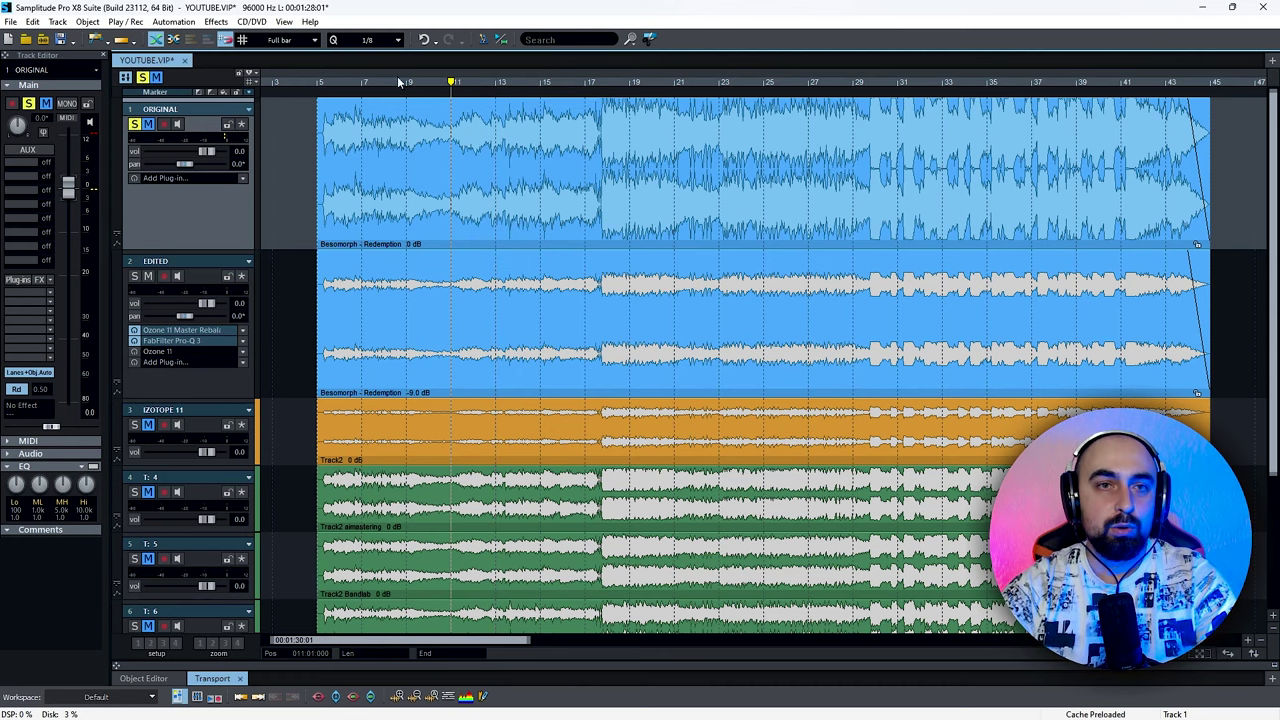
left_click(310, 82)
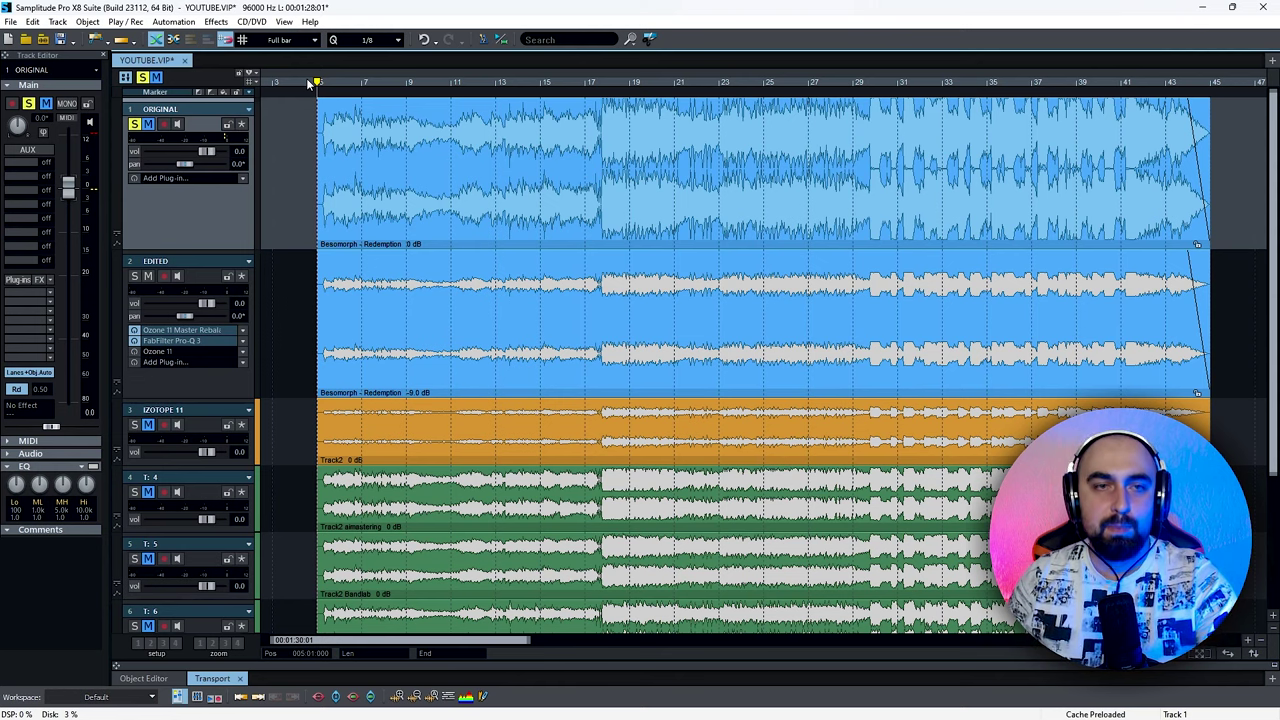
Audition the EDITED track in solo instead of ORIGINAL from bar 29 with Pro-Q 3 open, and mute it when done.
left_click(134, 124)
left_click(855, 82)
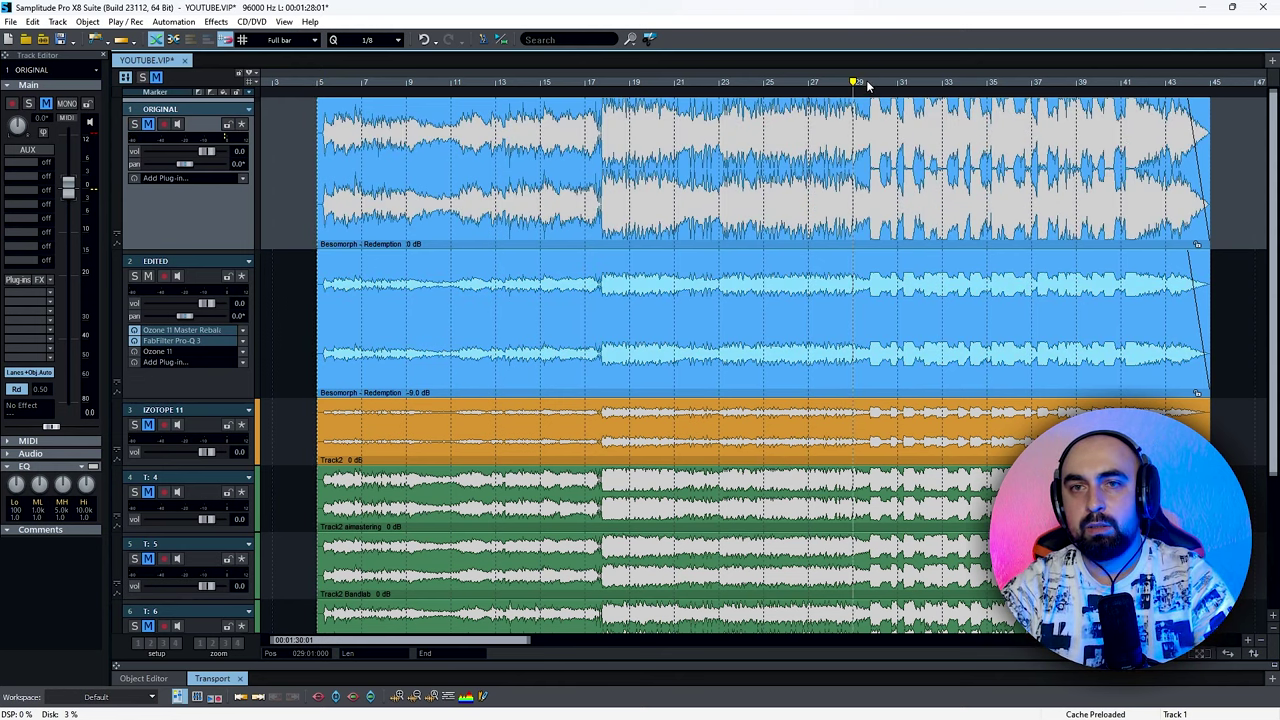
left_click(134, 276)
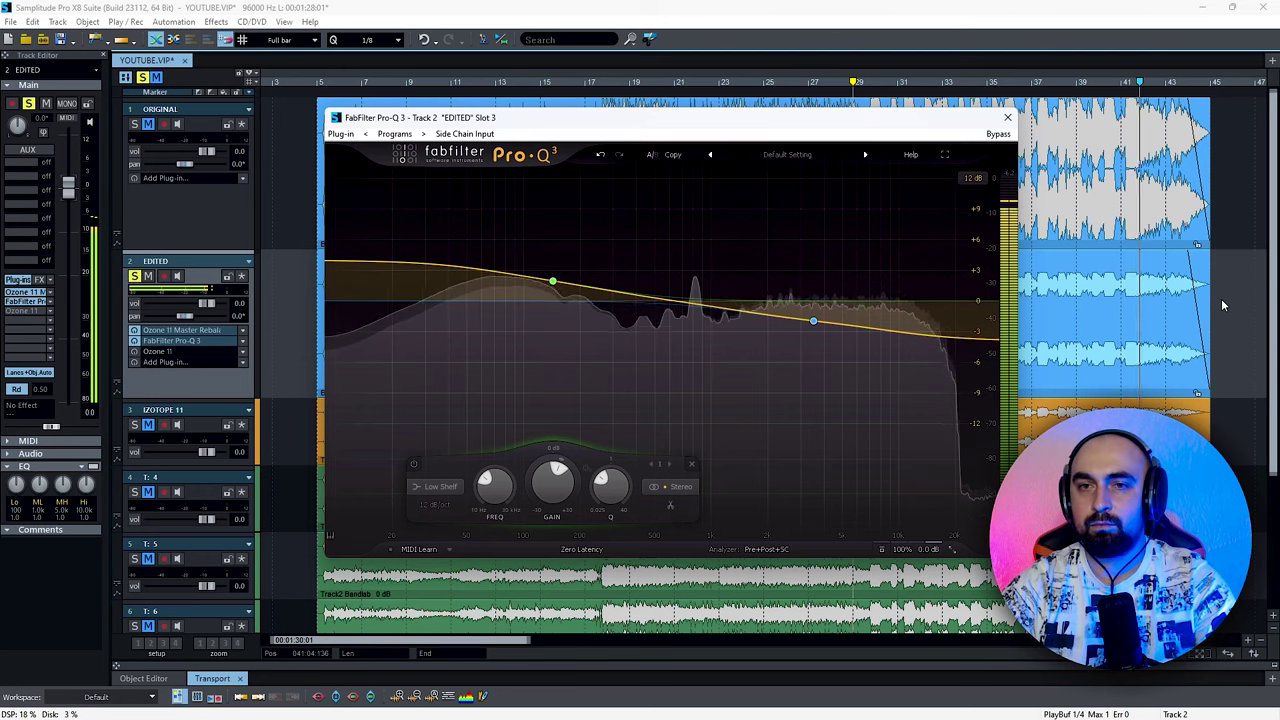
key("space")
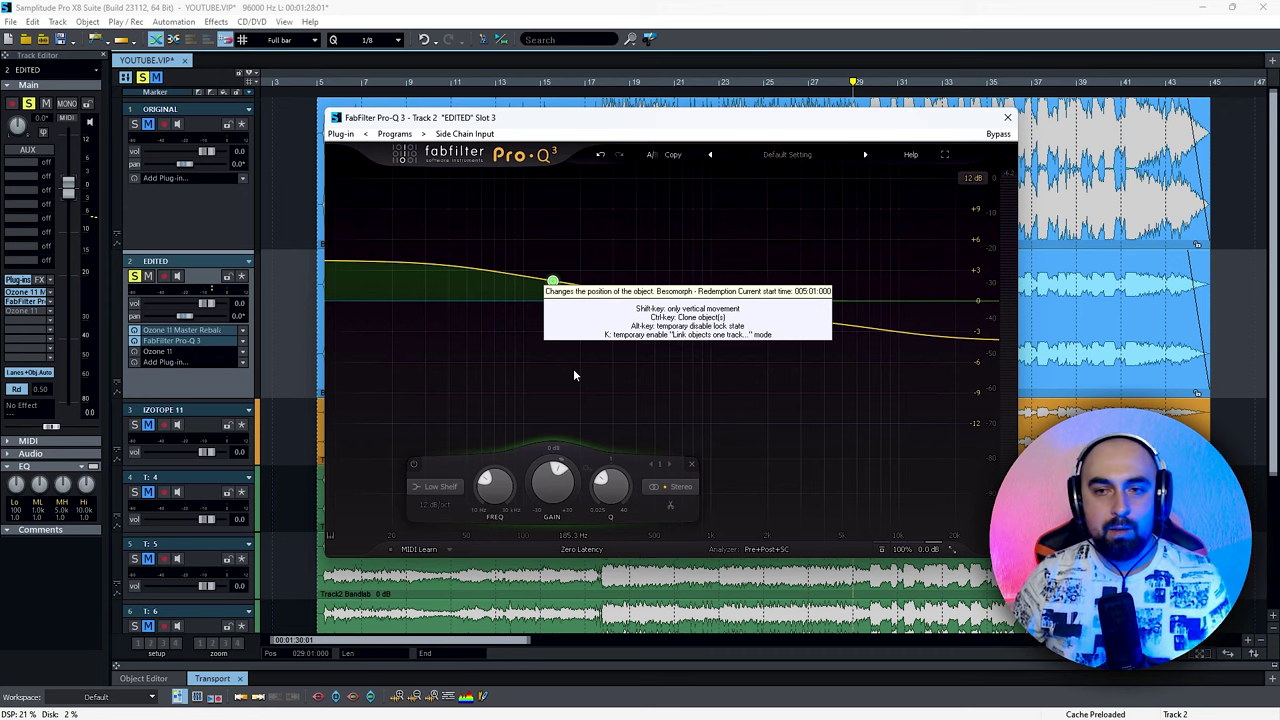
key("Escape")
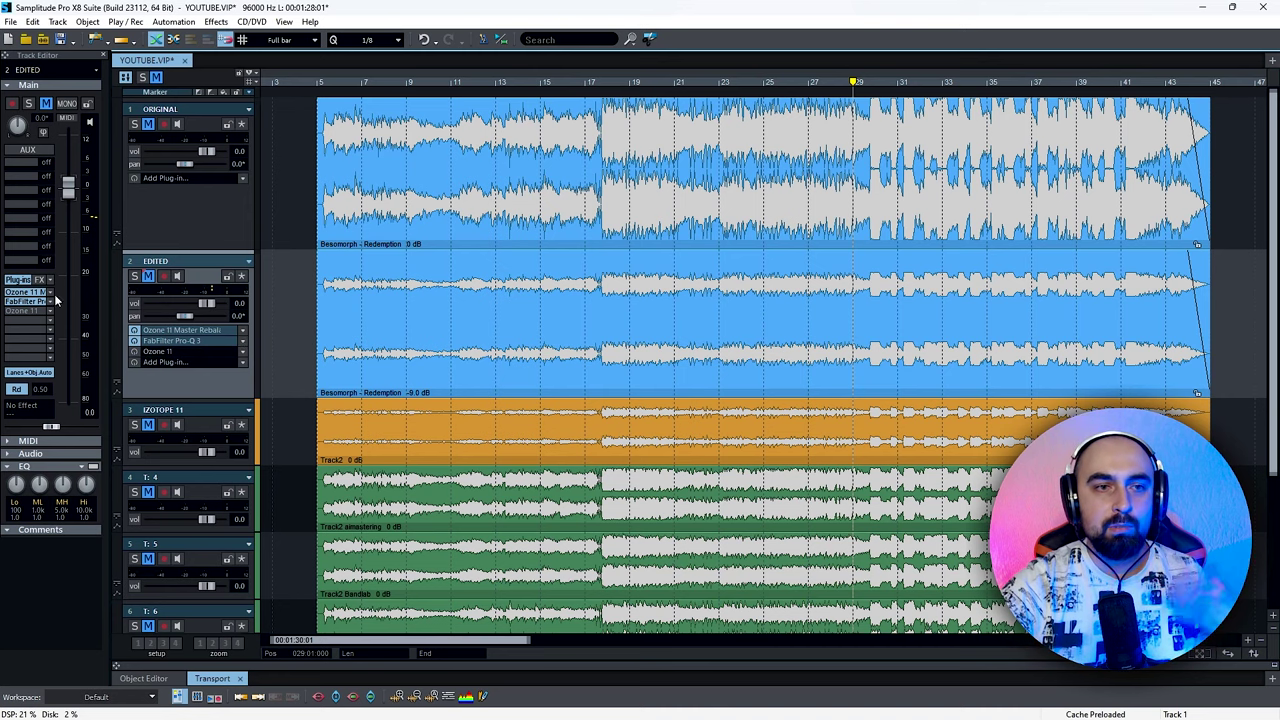
Mark the range from bar 5 to bar 45 and look over the mastered versions on tracks 4 to 8.
left_click_drag(317, 85, 1207, 110)
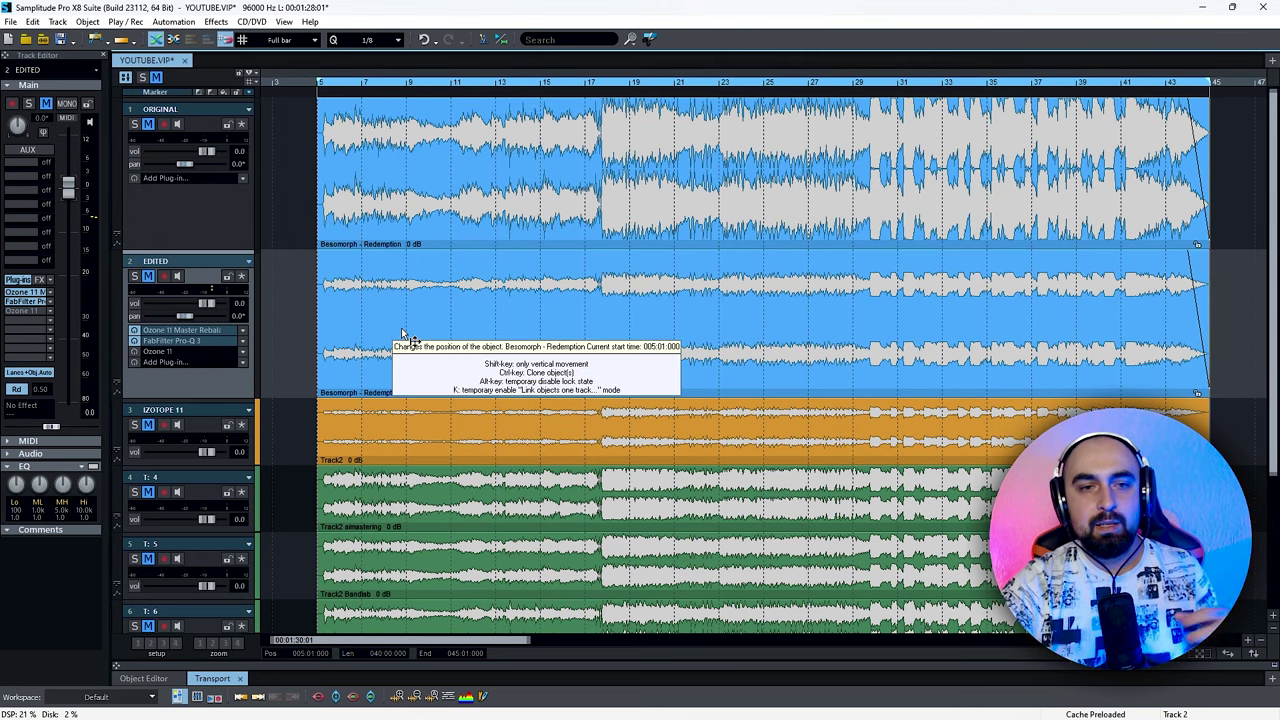
scroll(1249, 310, "down", 3)
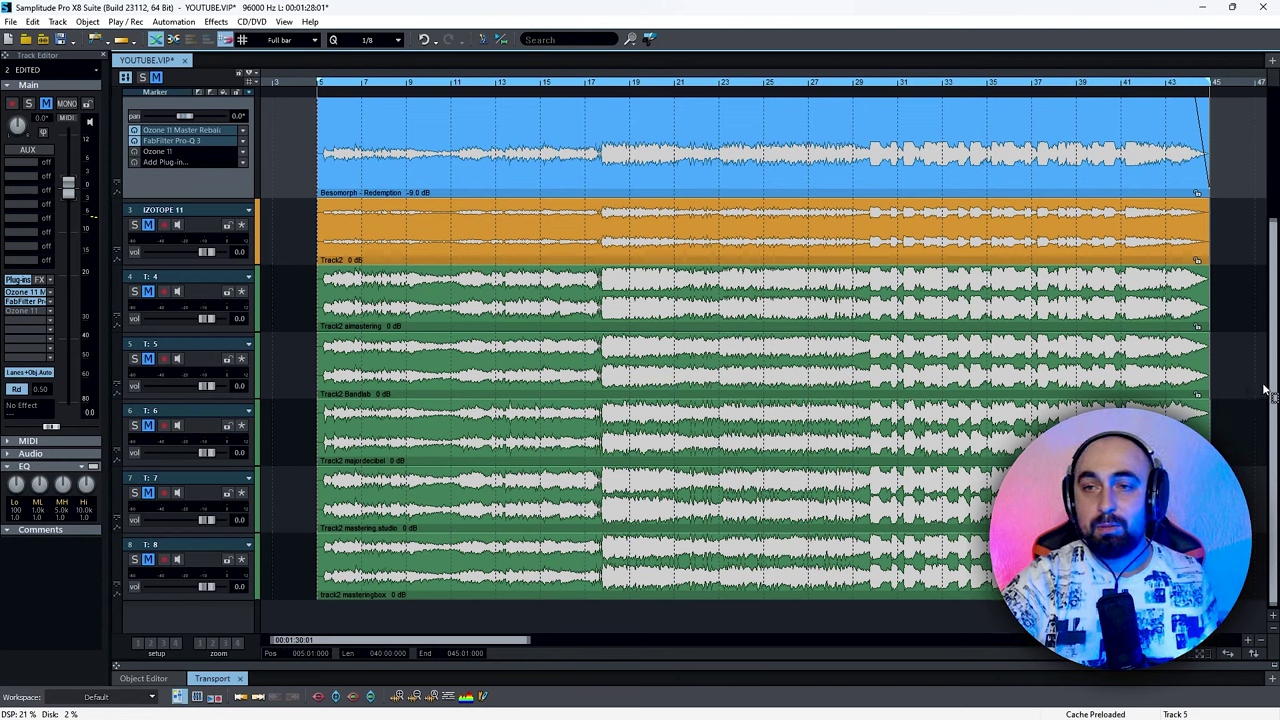
left_click_drag(1242, 295, 606, 597)
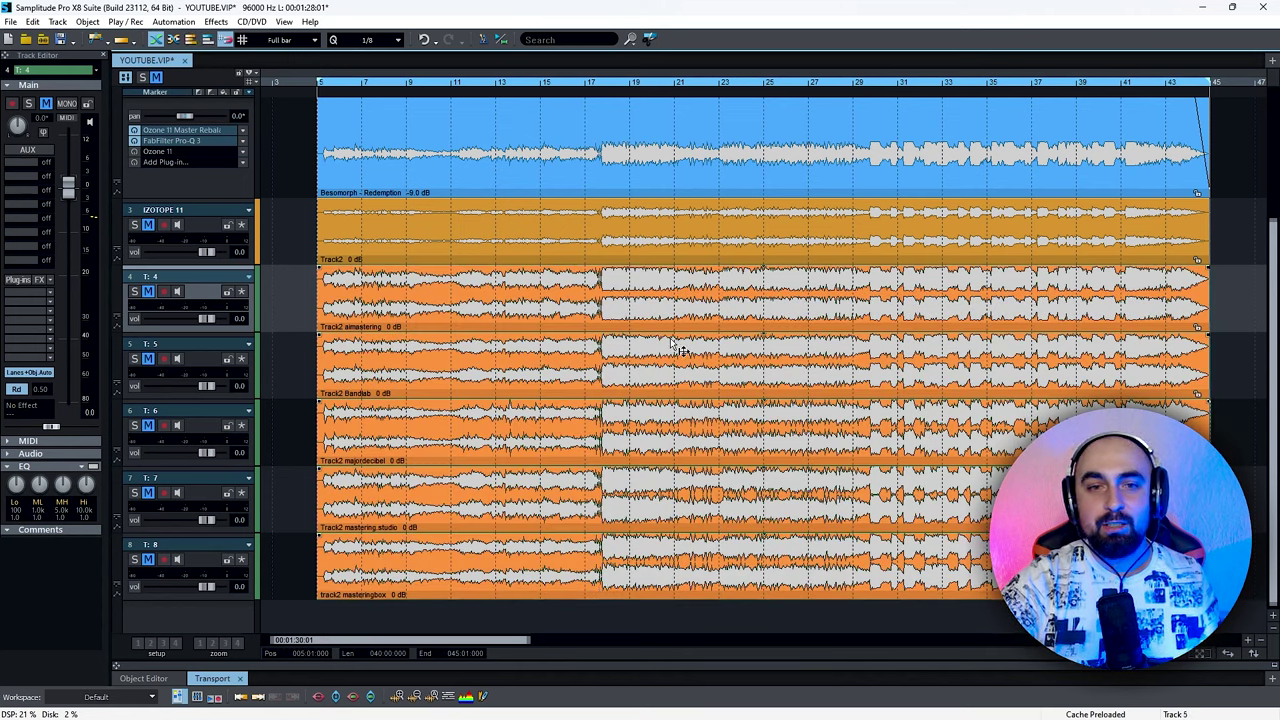
left_click(1193, 418)
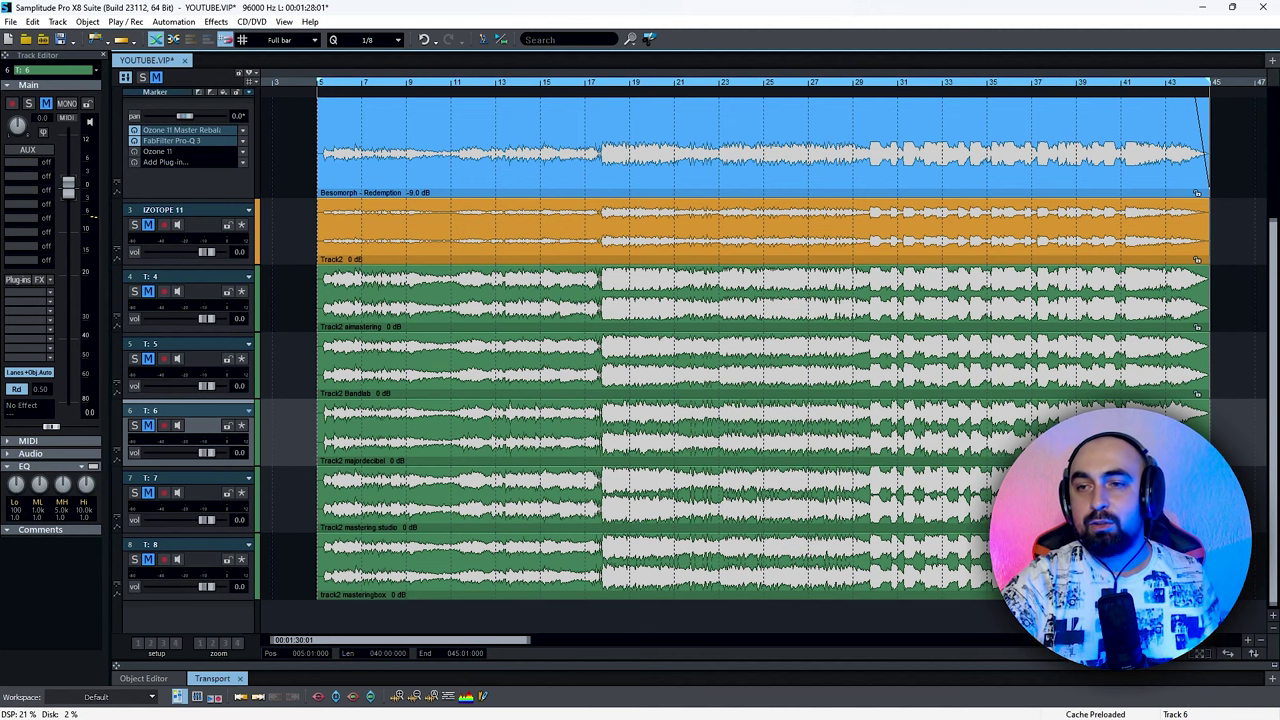
scroll(413, 340, "up", 2)
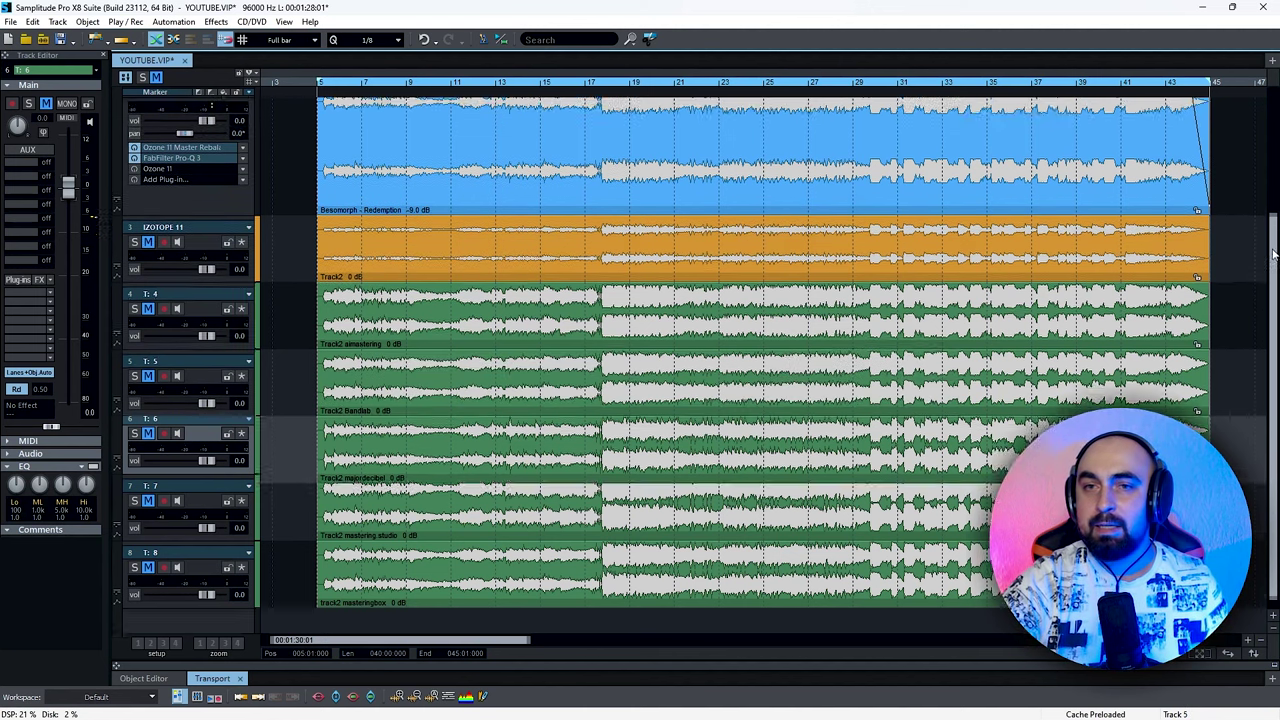
Shrink all tracks to fit the view, enlarge only the IZOTOPE 11 track and place the playhead at bar 23.
left_click(428, 695)
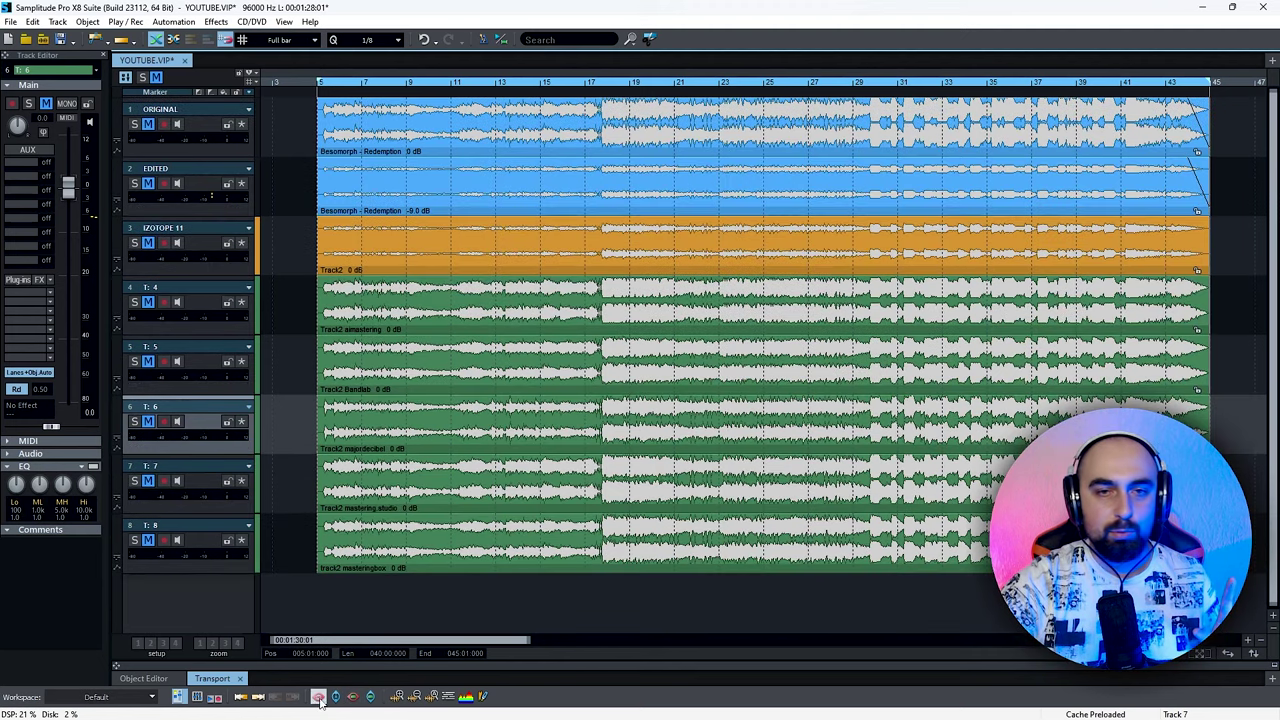
left_click(128, 230)
left_click(866, 81)
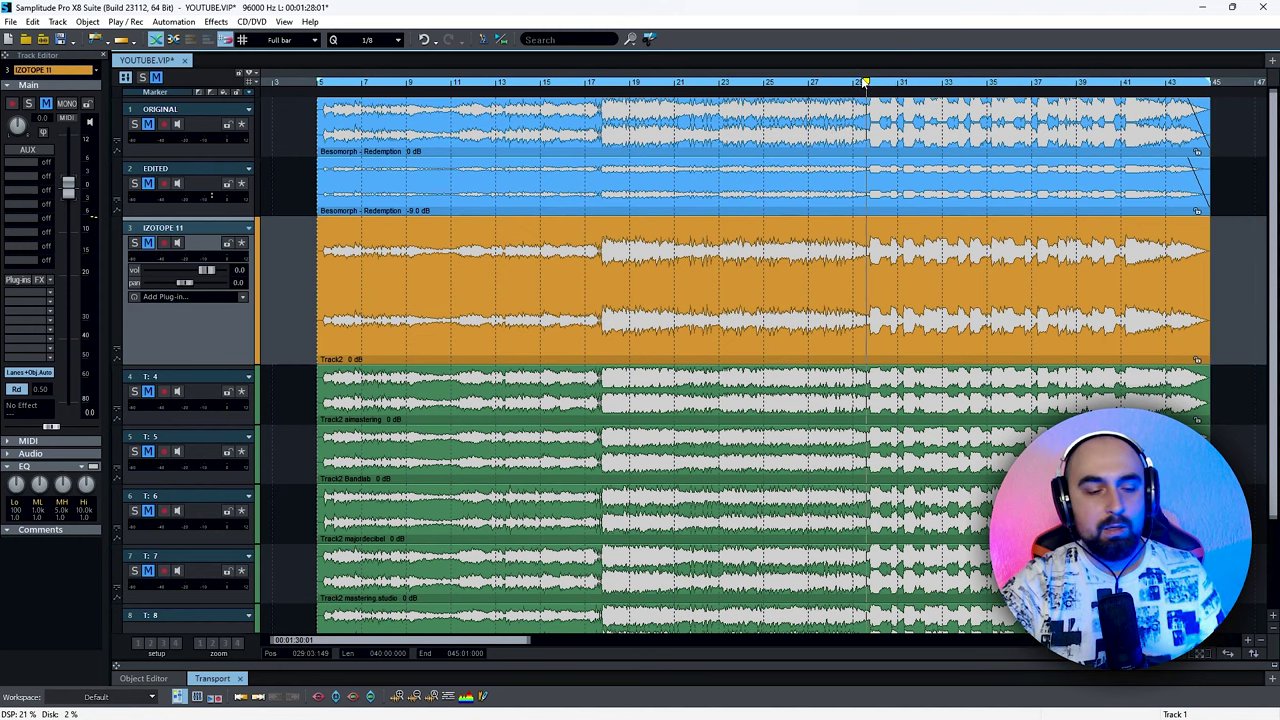
left_click(717, 82)
In the mixer, lower the master fader fully and move the Ozone 11 plug-in from EDITED to the IZOTOPE 11 track.
key("m")
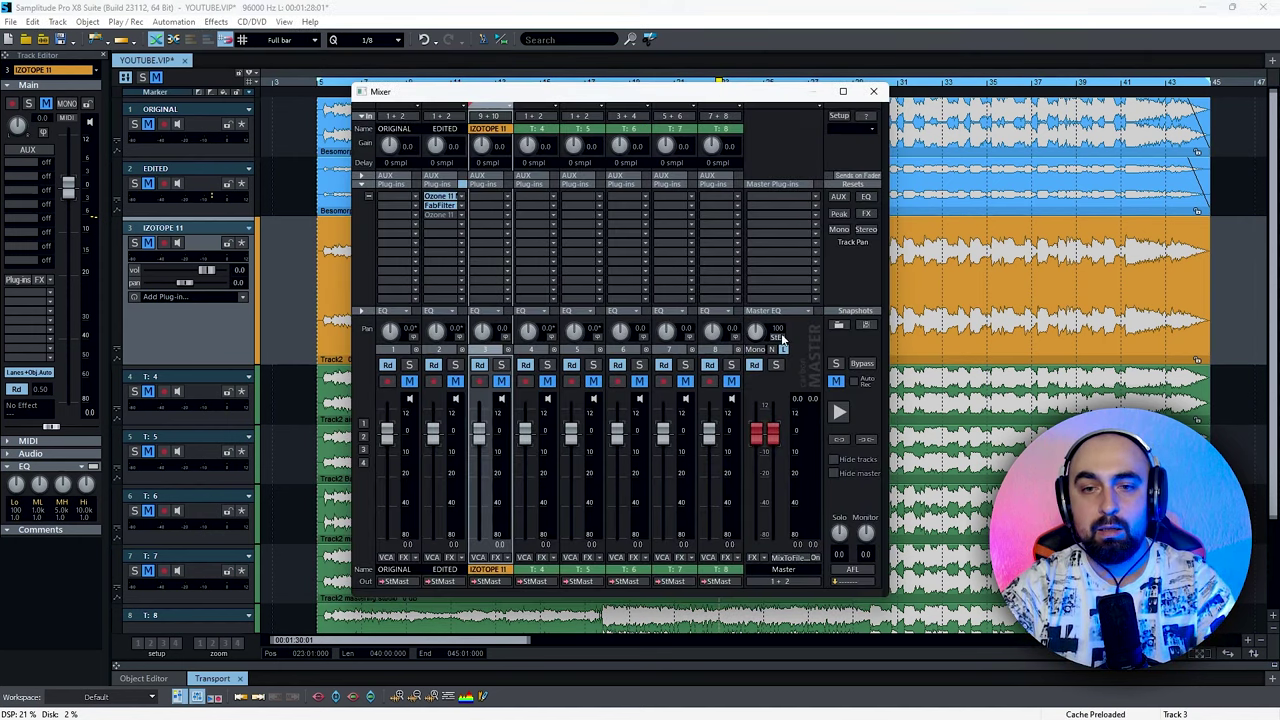
left_click_drag(770, 432, 770, 540)
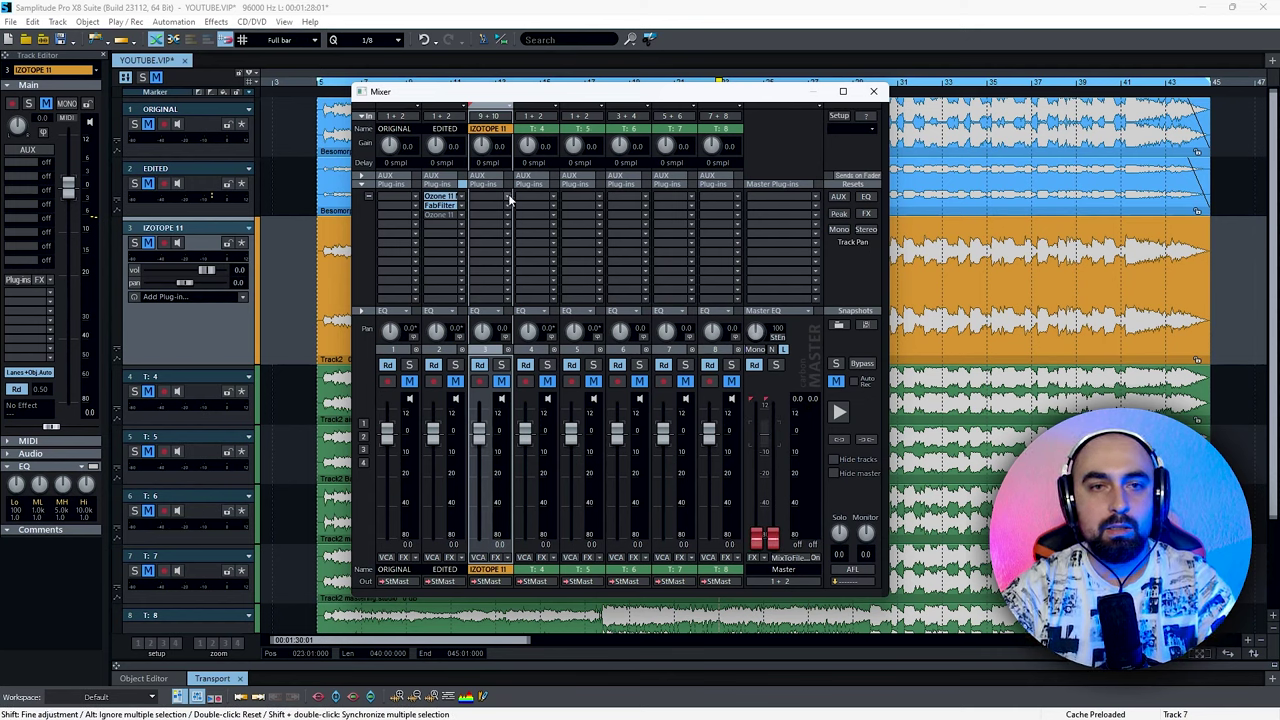
left_click_drag(442, 220, 486, 203)
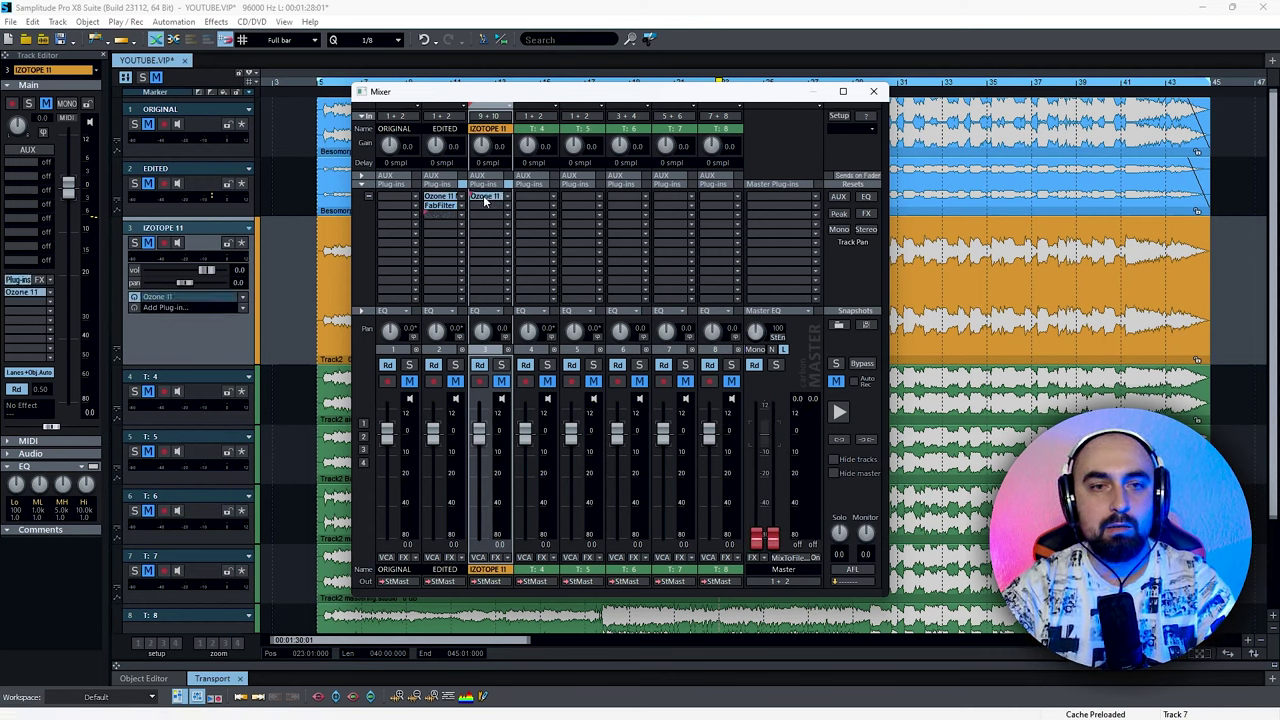
Solo the IZOTOPE 11 track and play it from bar 23 so Ozone 11's mastering assistant analyses it.
left_click(501, 364)
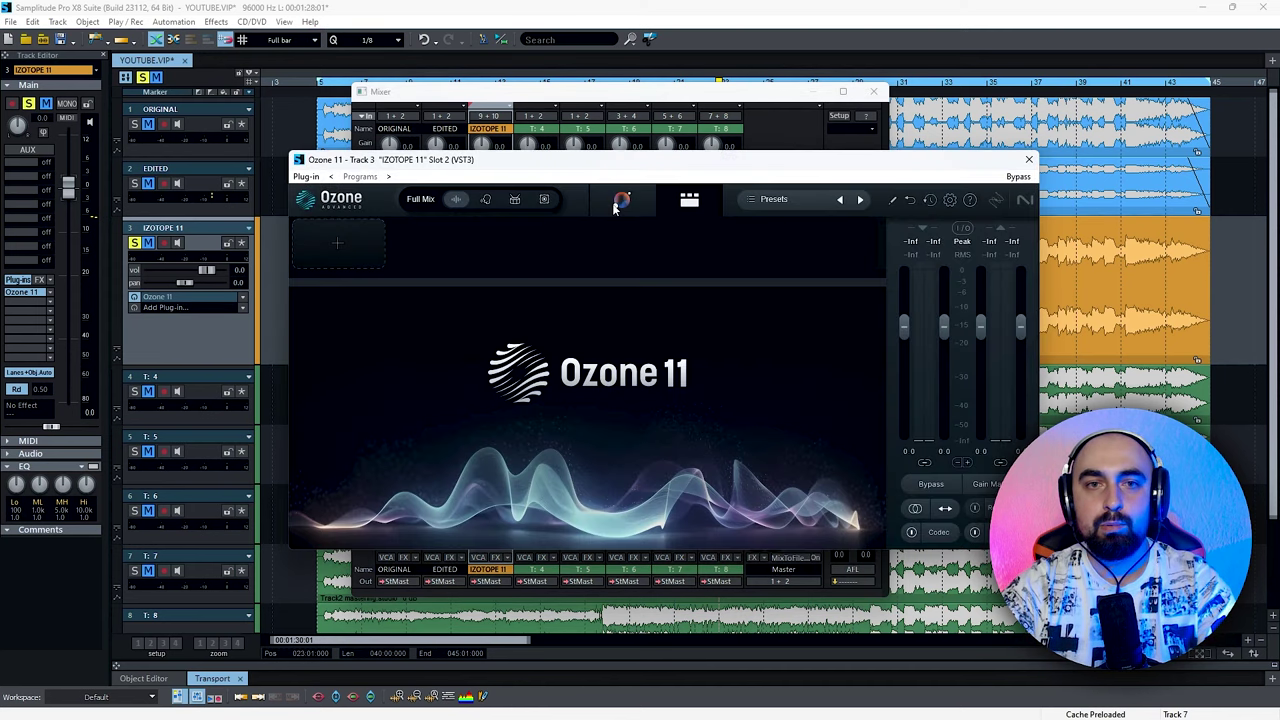
left_click(619, 202)
key("space")
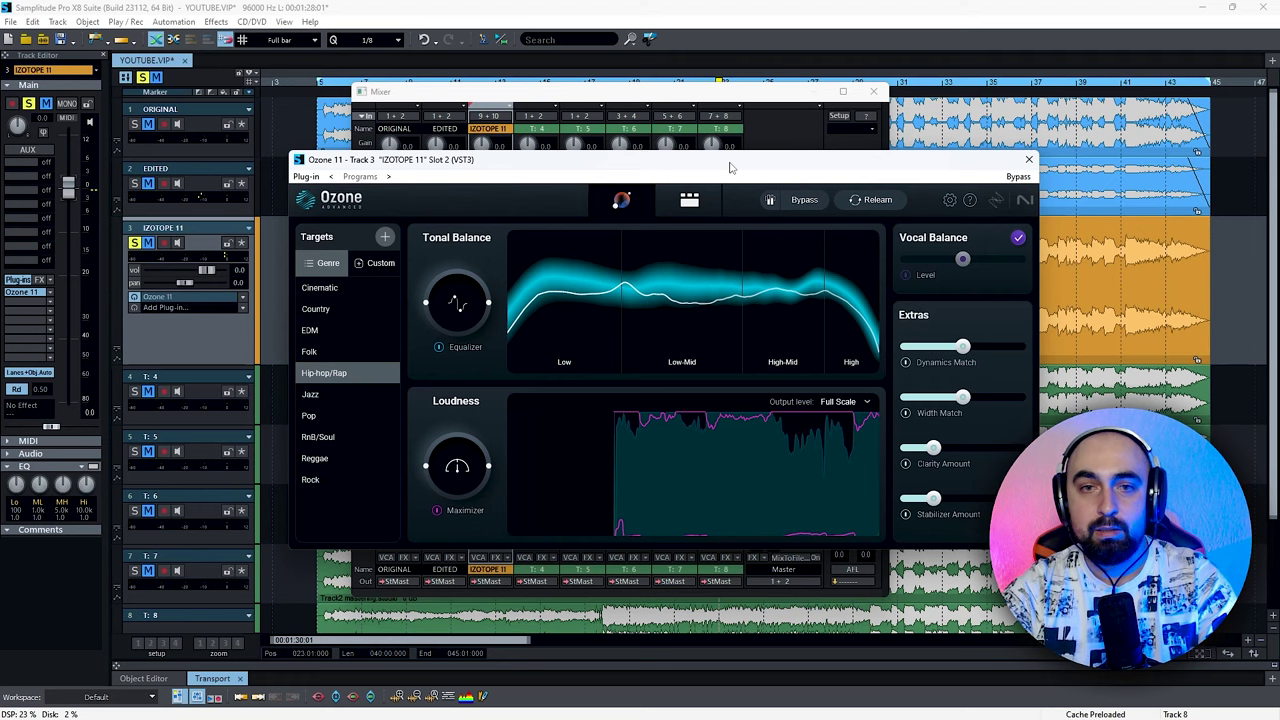
Examine the settings of the Ozone 11 modules: Equalizer, Impact, Imager, Clarity, Stabilizer, Dynamic EQ and Maximizer.
left_click(689, 200)
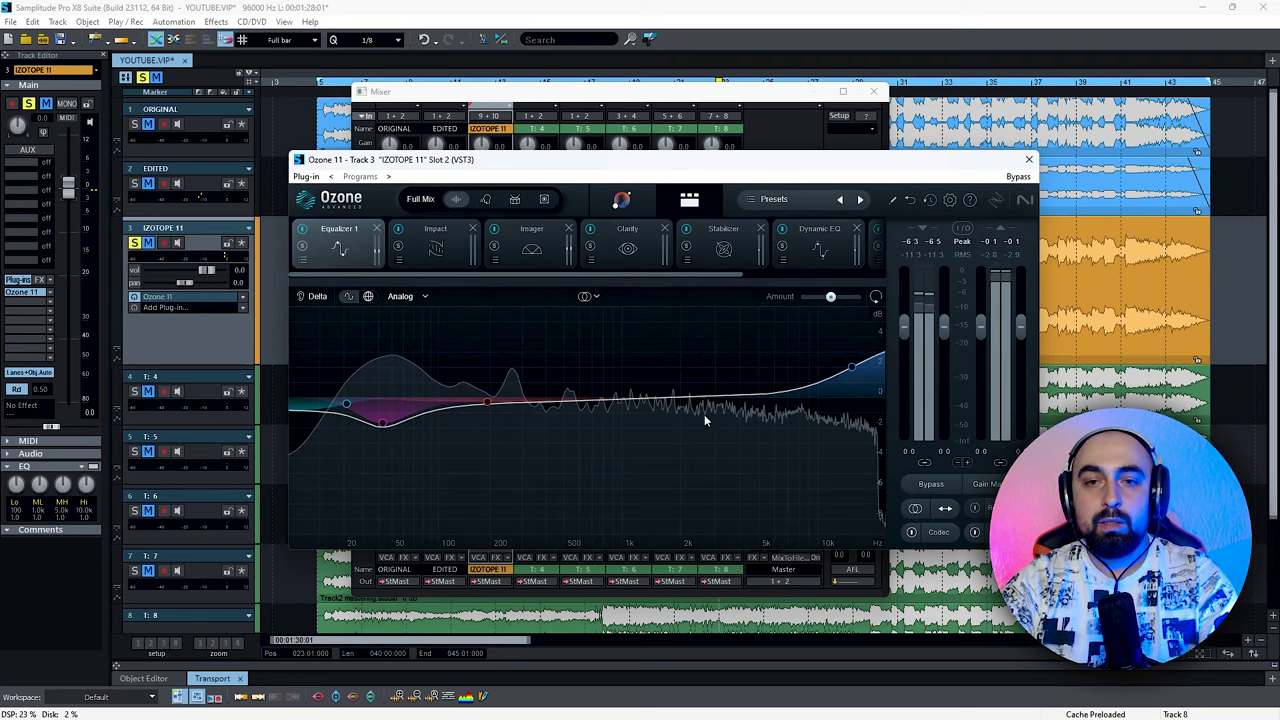
left_click(437, 238)
left_click(556, 246)
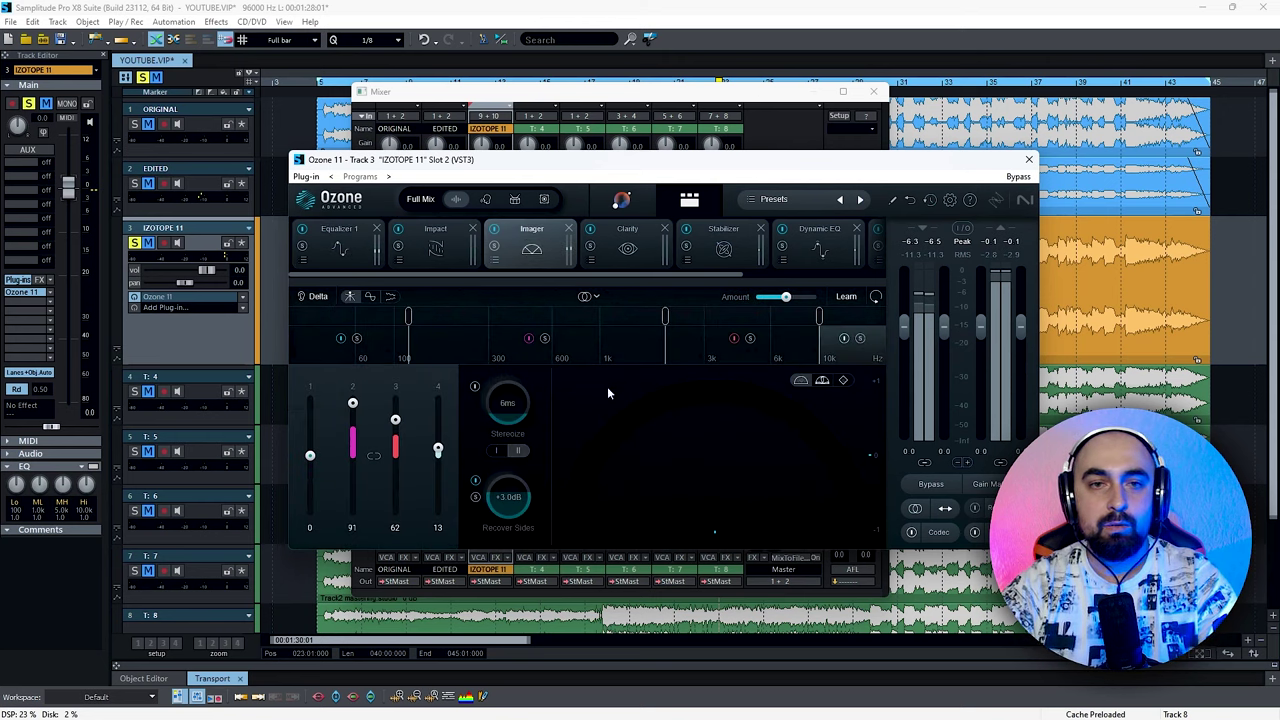
left_click(625, 237)
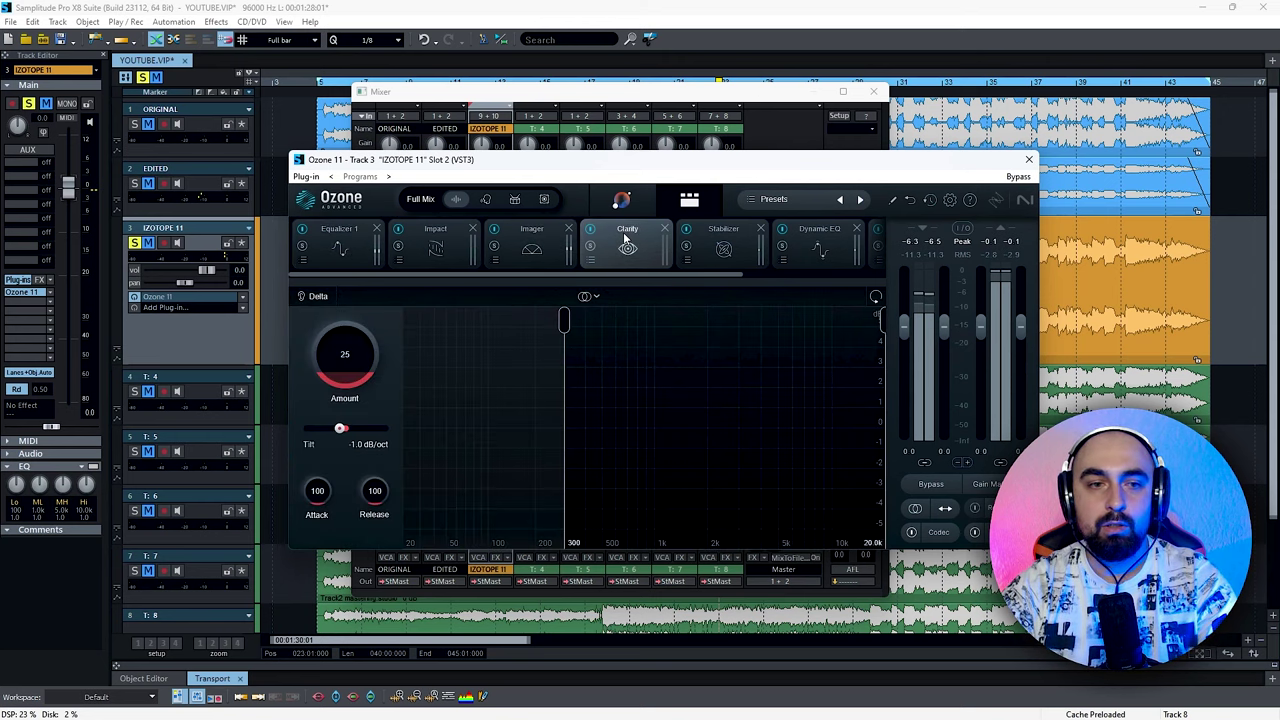
left_click(733, 236)
left_click(819, 240)
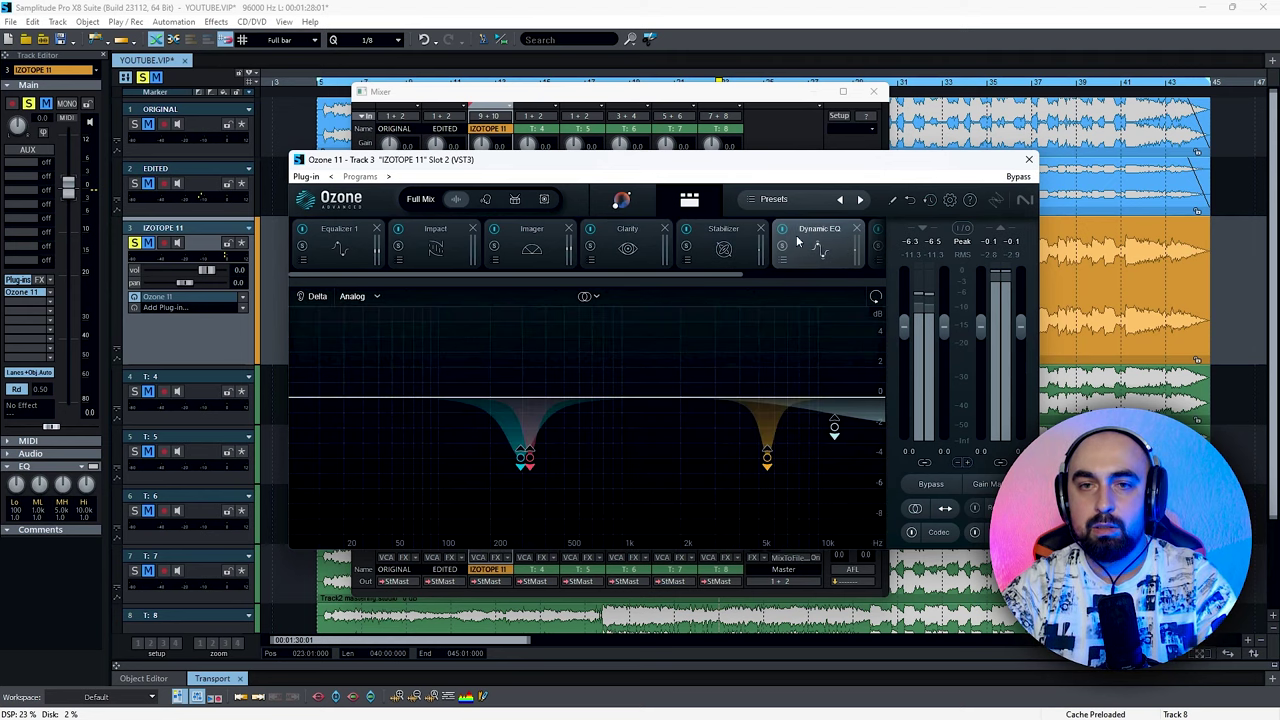
left_click_drag(682, 272, 822, 272)
left_click(720, 232)
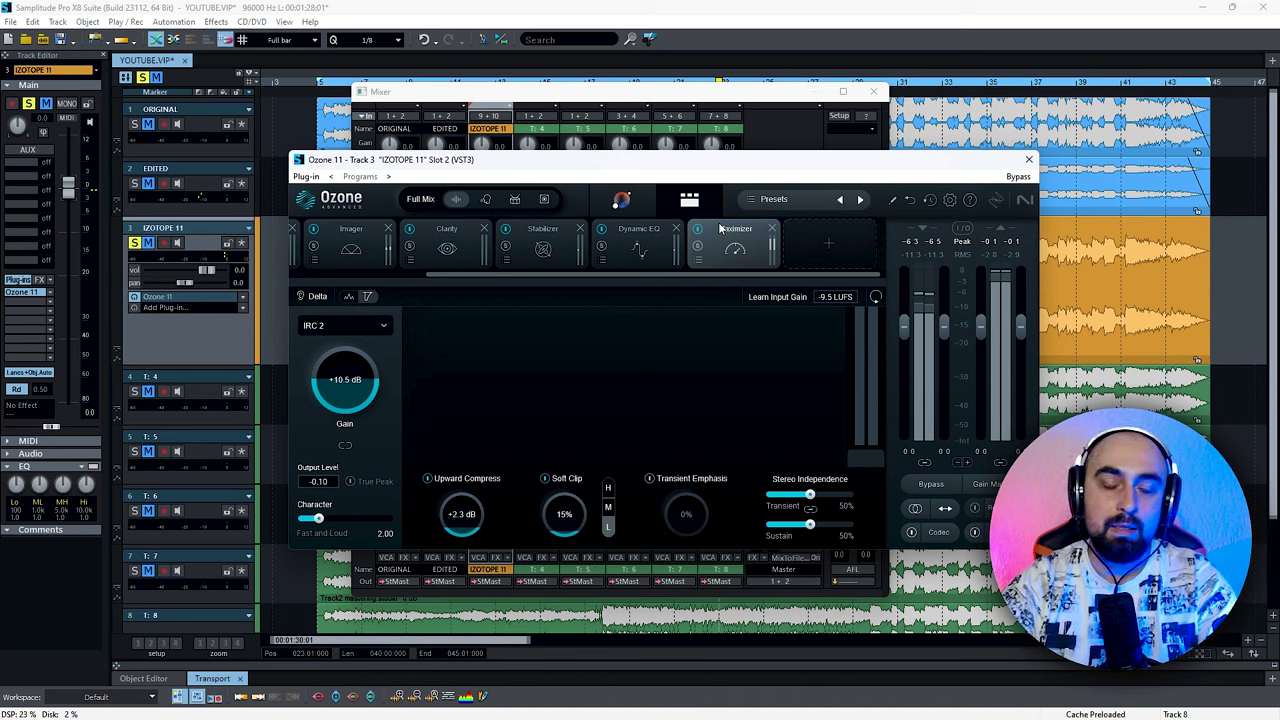
Close the Ozone 11 window and reset the master fader in the mixer to its default level.
left_click(1028, 161)
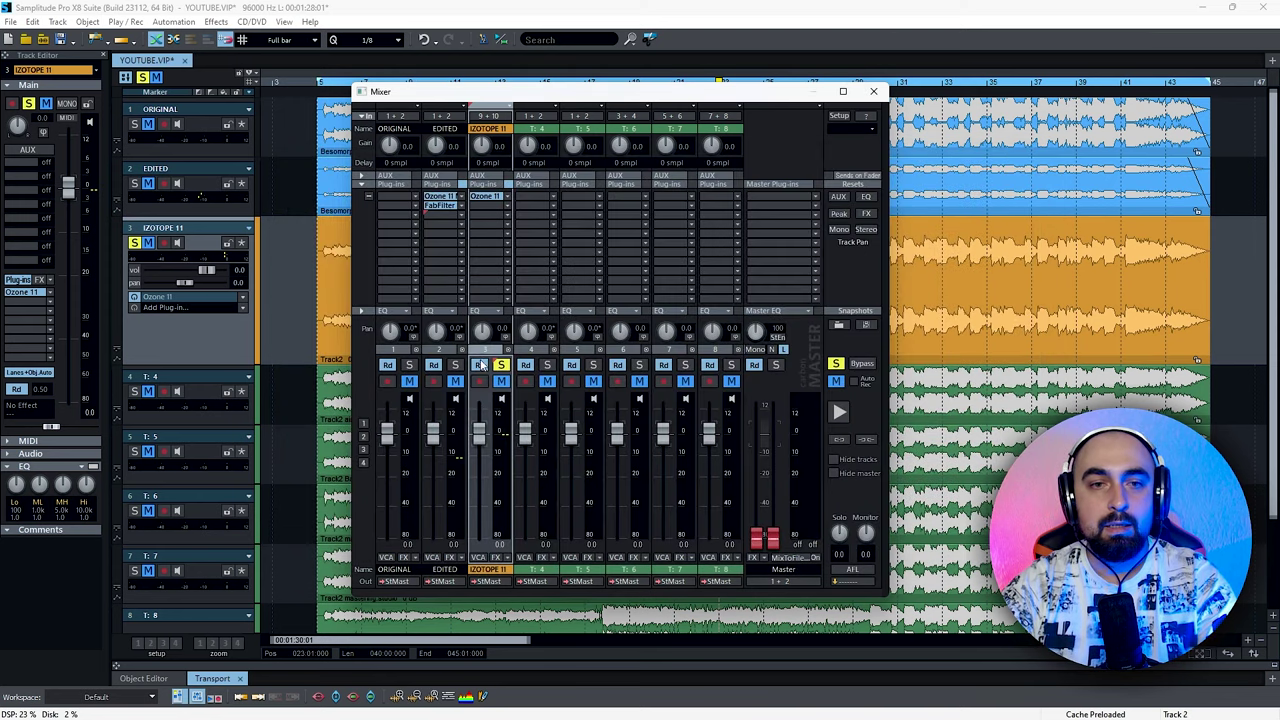
double_click(770, 540)
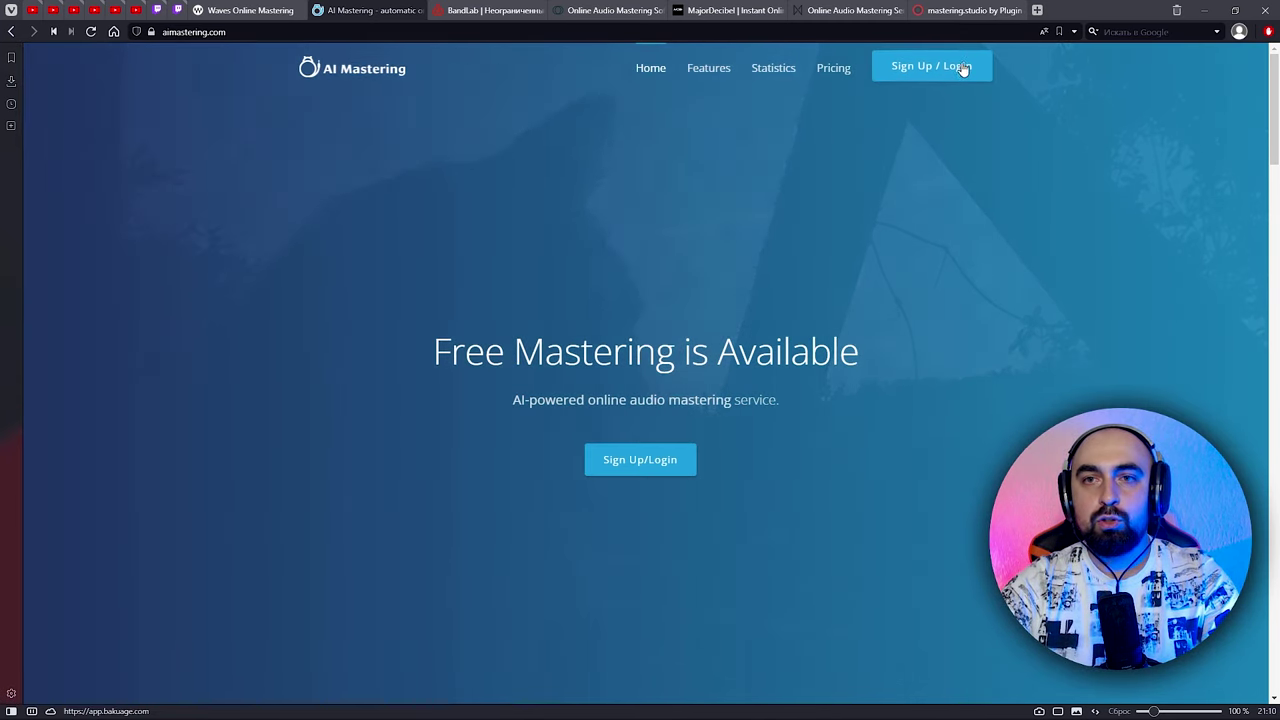
In the browser, look through the AI Mastering website, including its features, statistics, pricing plan and footer information.
scroll(870, 388, "down", 1)
scroll(872, 385, "down", 10)
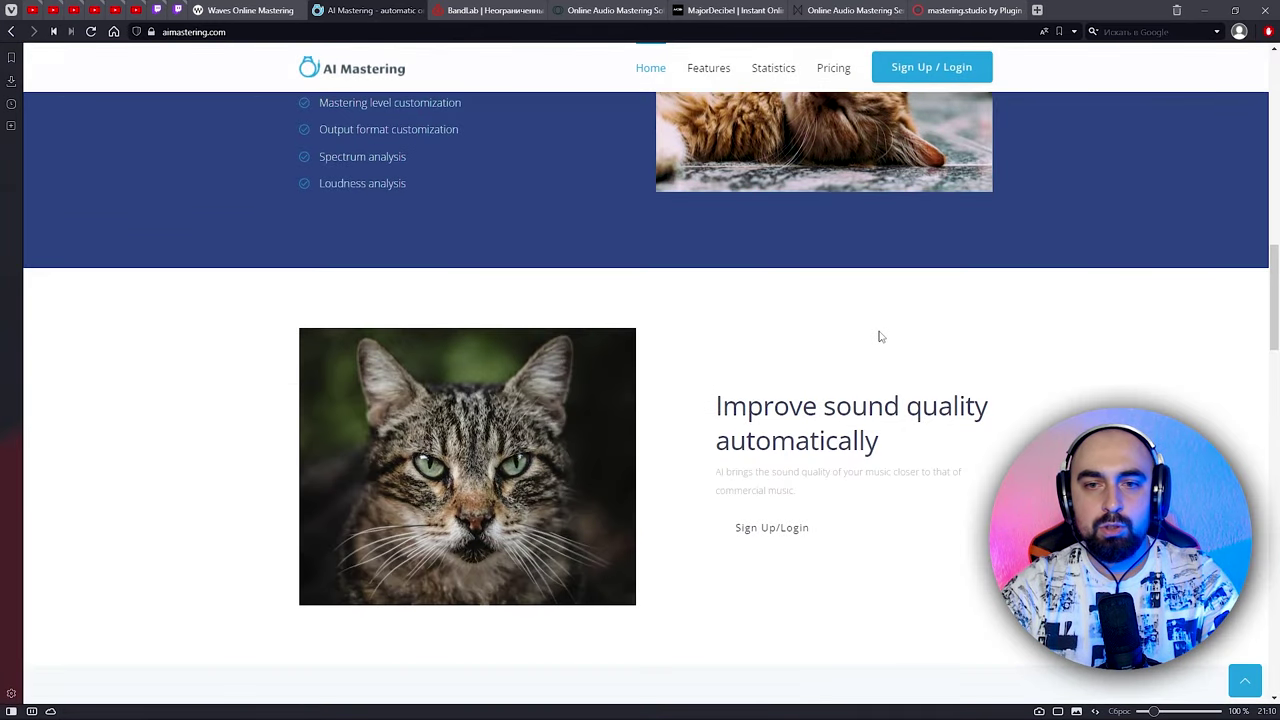
scroll(880, 337, "down", 5)
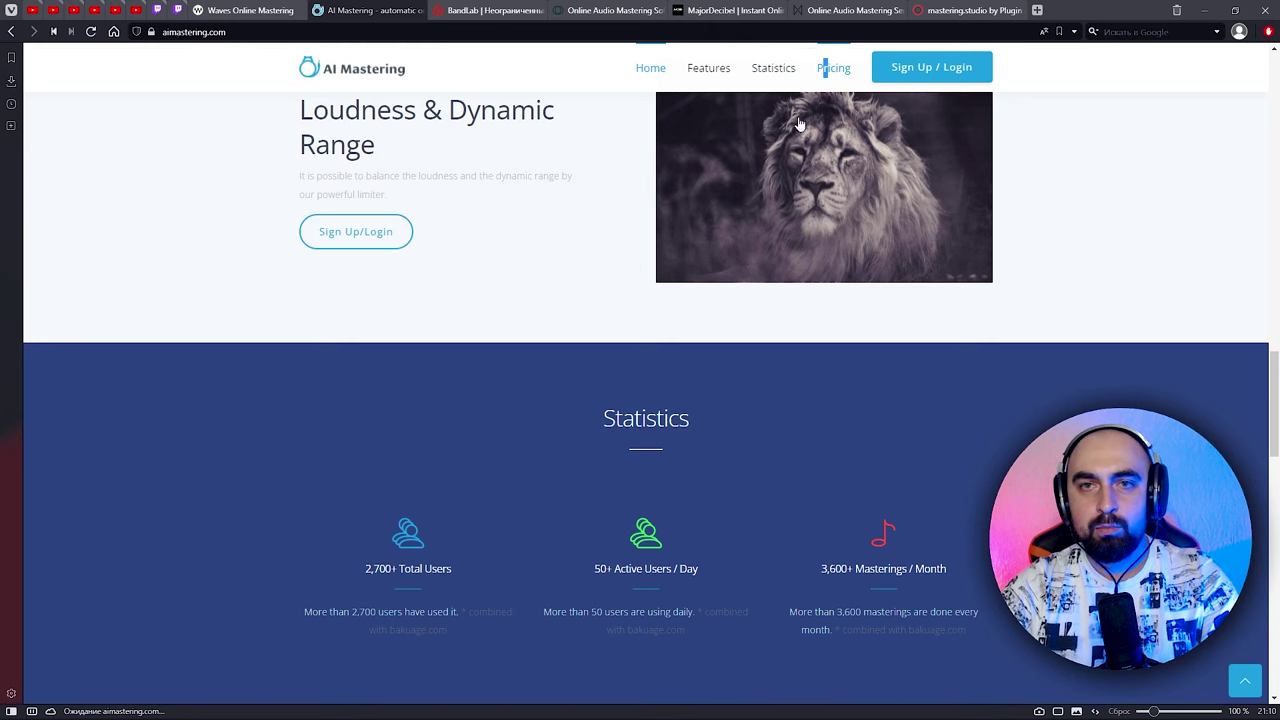
left_click(830, 68)
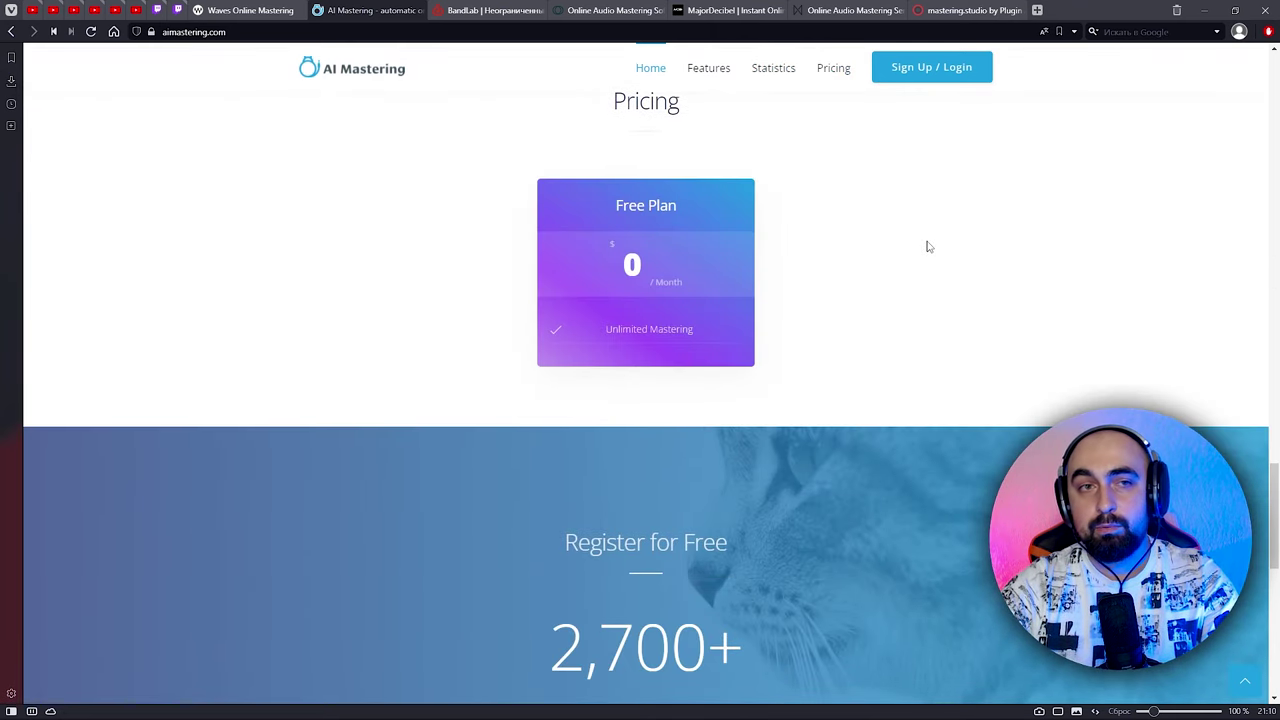
scroll(927, 246, "up", 2)
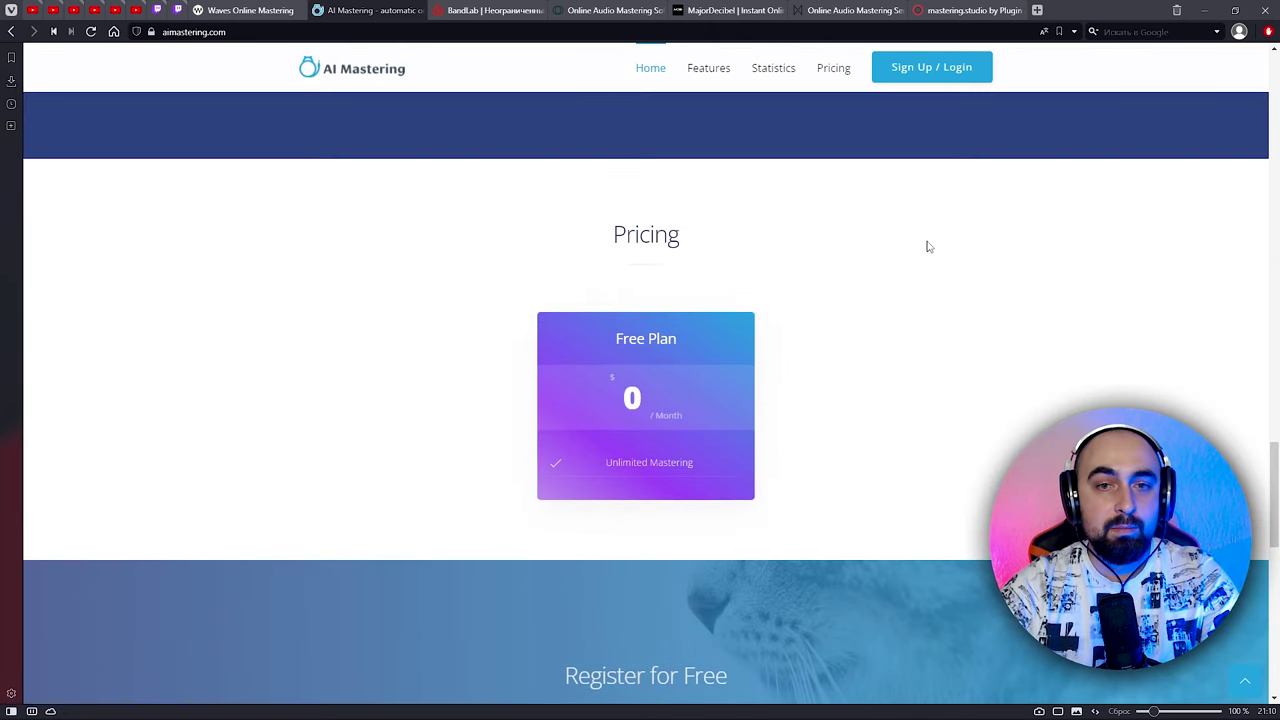
scroll(927, 246, "down", 5)
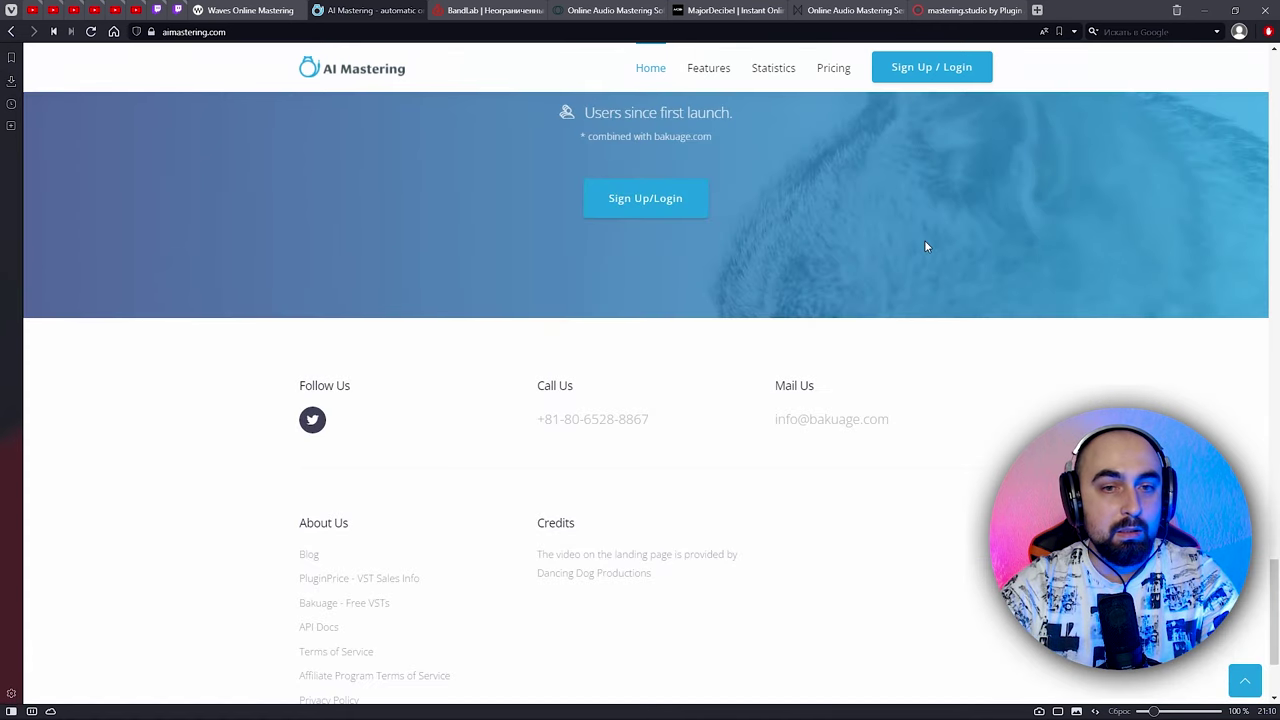
scroll(924, 246, "down", 3)
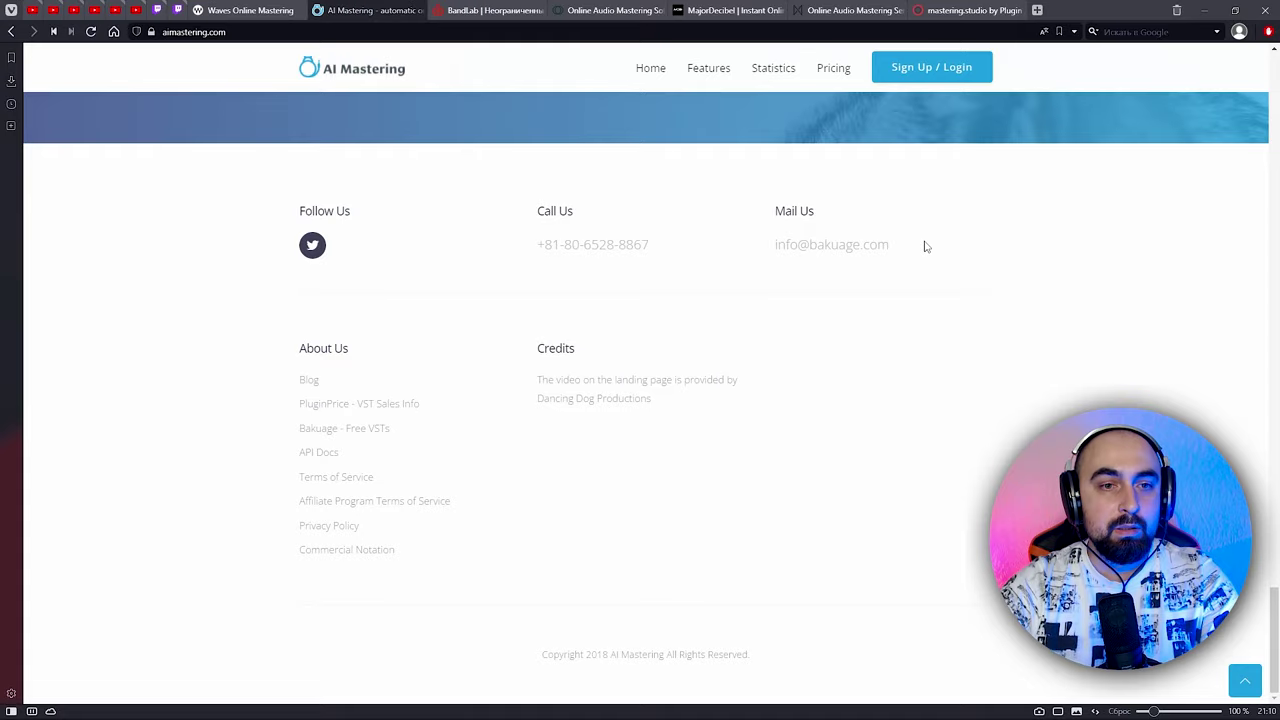
scroll(860, 340, "up", 12)
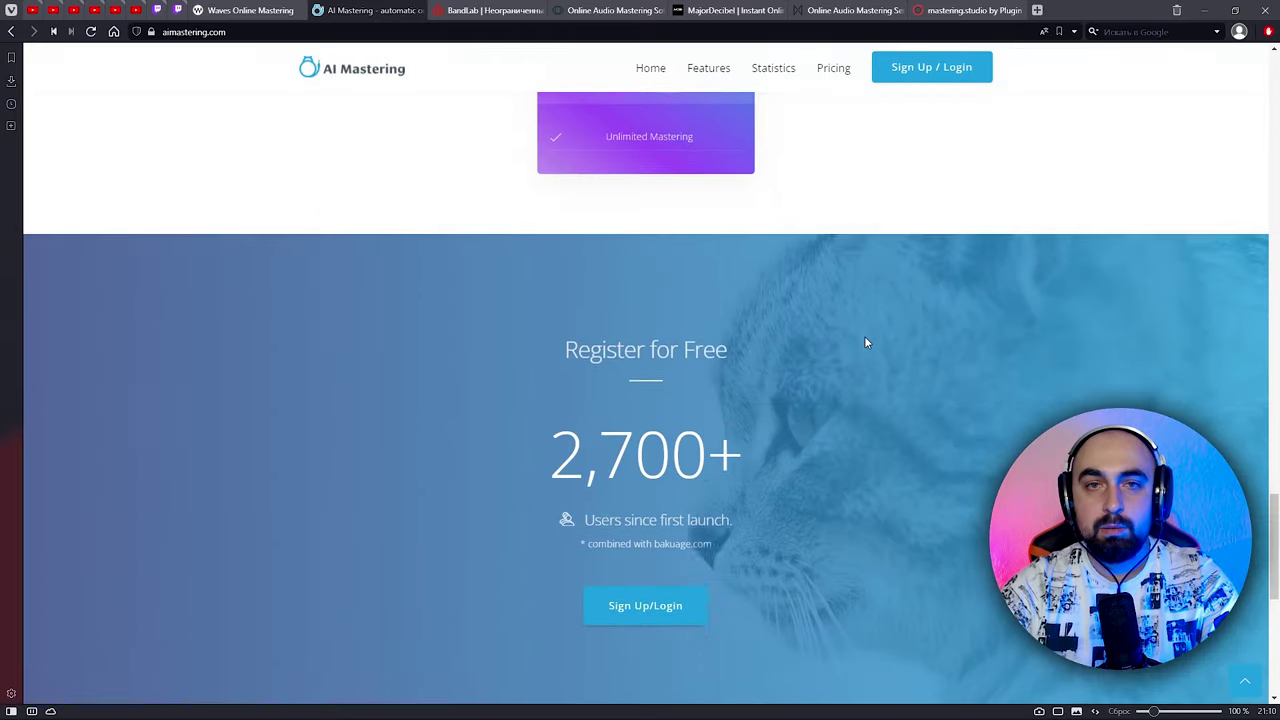
scroll(857, 341, "up", 15)
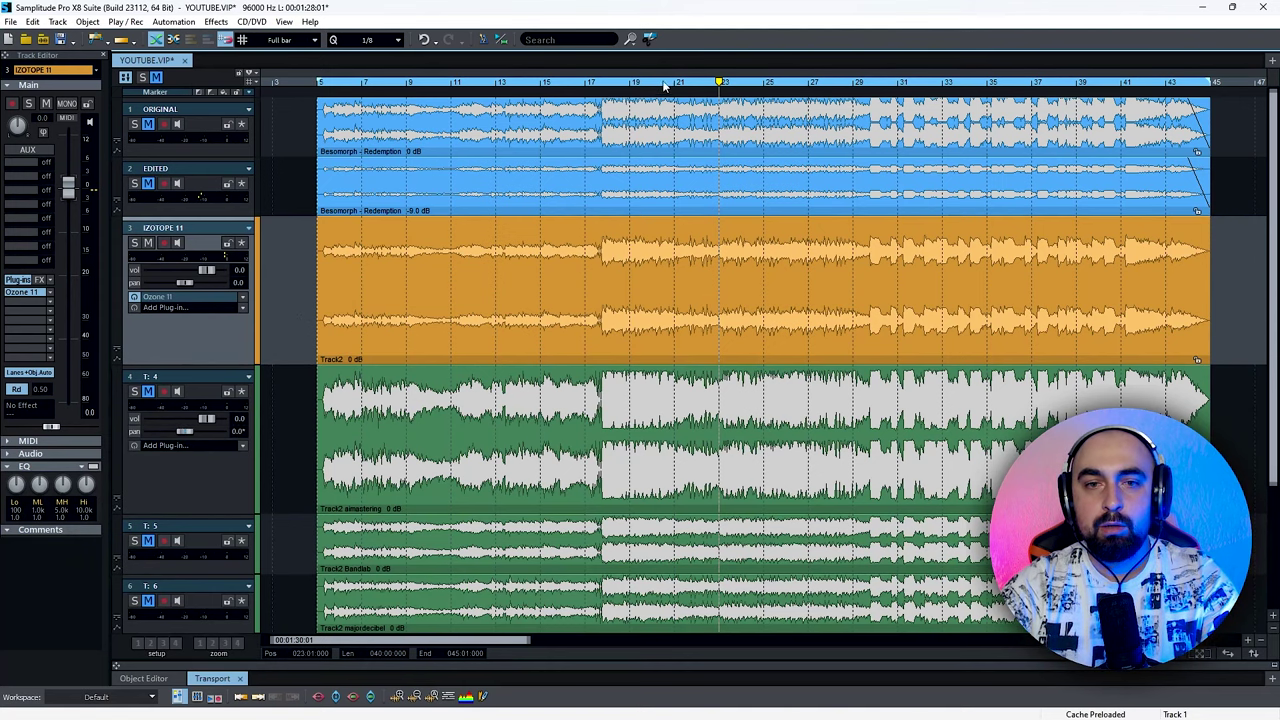
Back in Samplitude, place the playhead just before bar 18 where the loud section starts, and solo track 4.
left_click(602, 84)
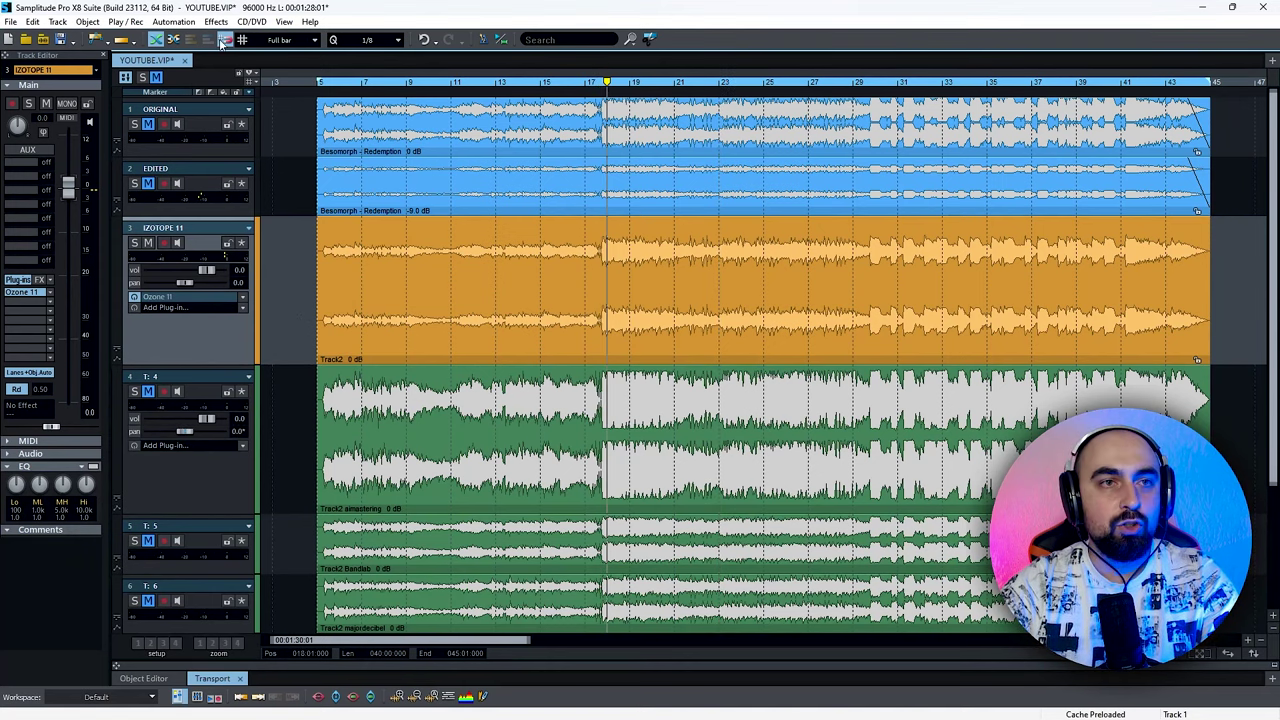
left_click(600, 84)
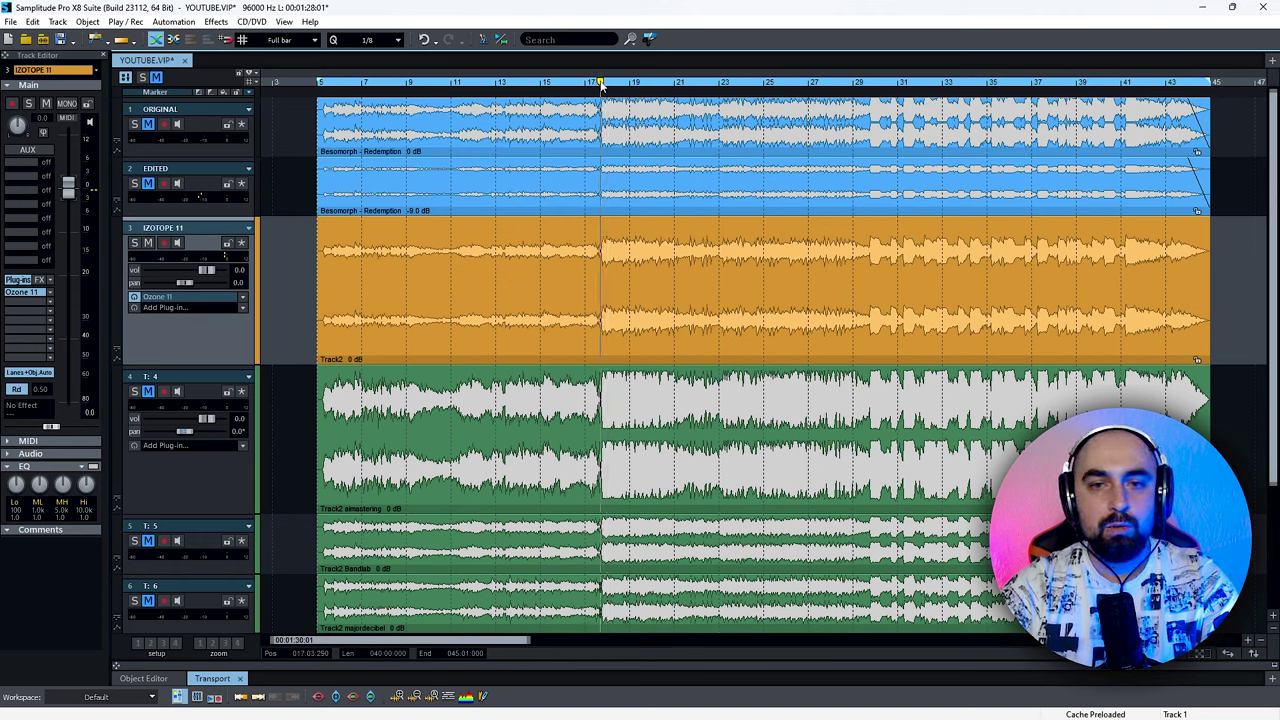
left_click(135, 392)
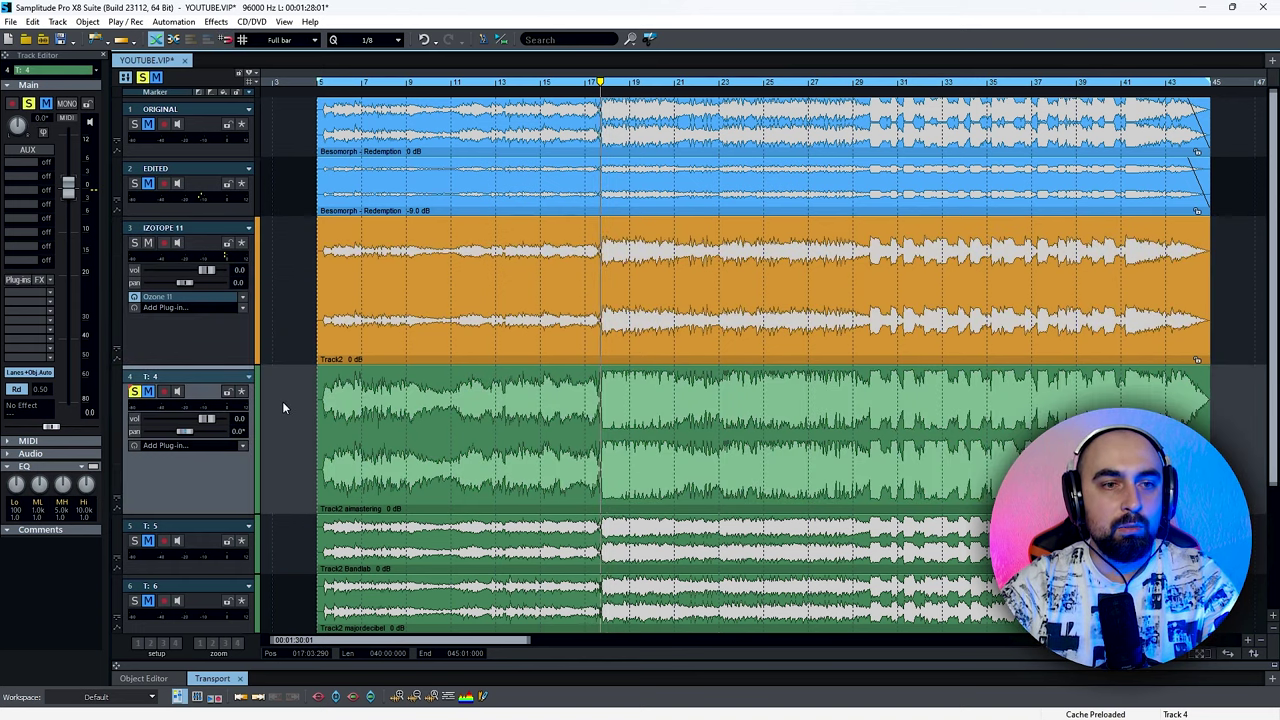
Insert the recently used Ozone 11 Match EQ plug-in on track 4 and move its window clear of the plug-in slots.
left_click(55, 299)
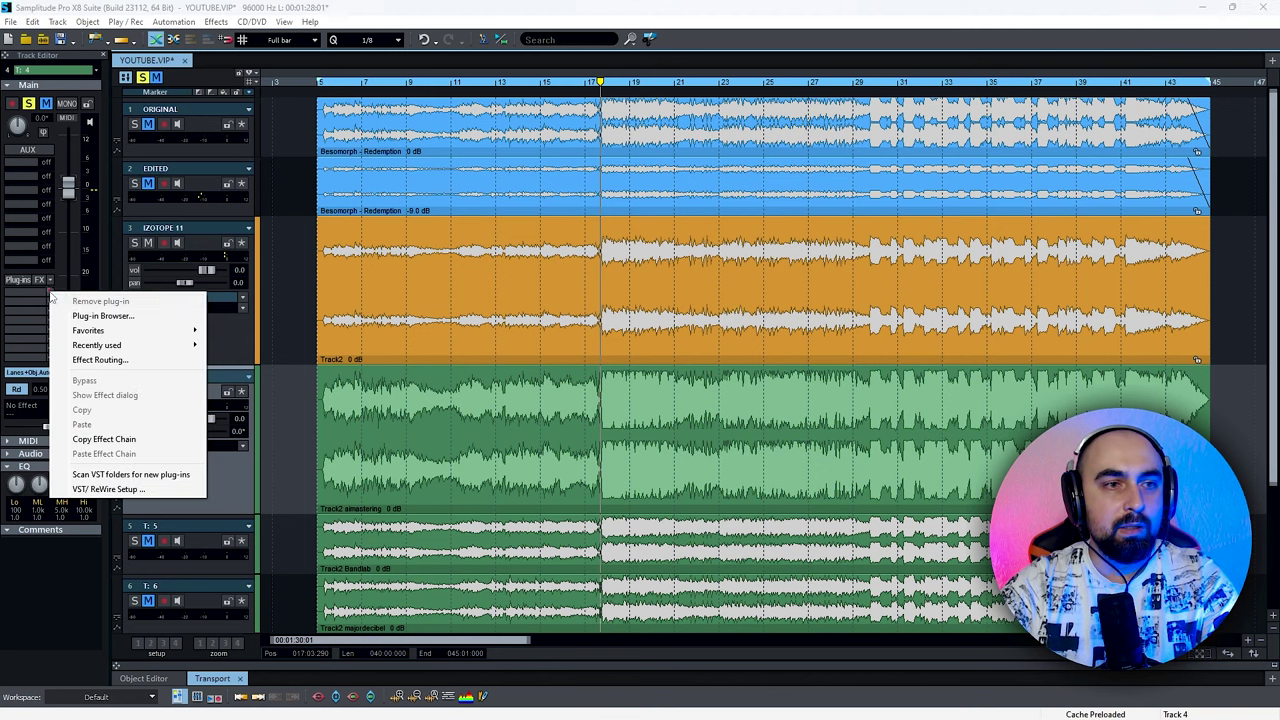
left_click(100, 346)
left_click_drag(589, 86, 466, 127)
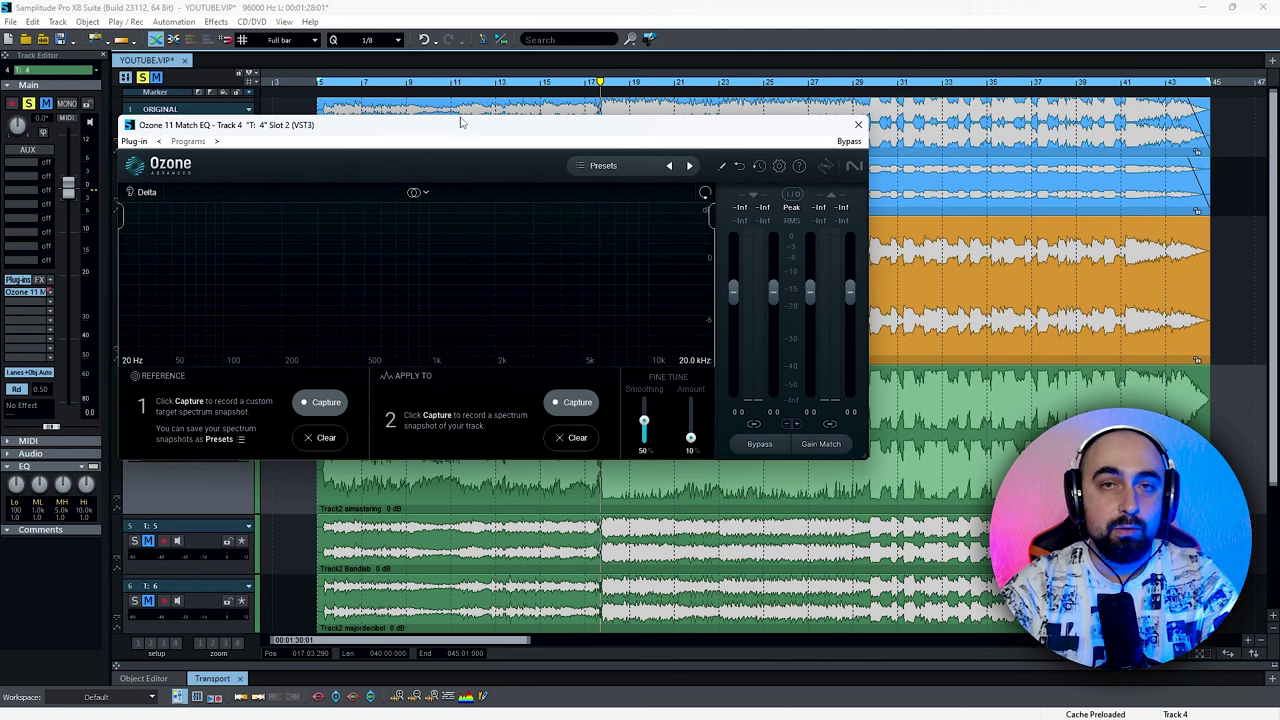
Capture track 4's reference spectrum in Match EQ during playback, then close the plug-in window and stop playback.
left_click(321, 401)
key("space")
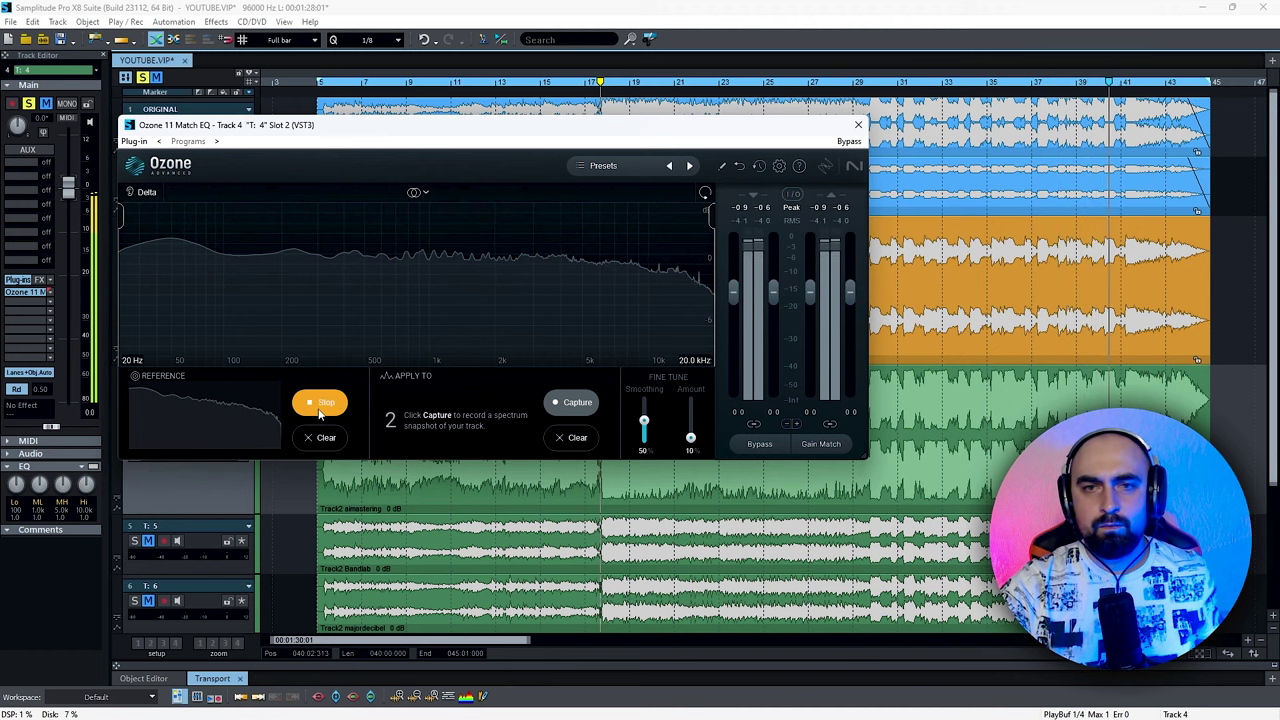
left_click(320, 408)
left_click_drag(646, 138, 776, 163)
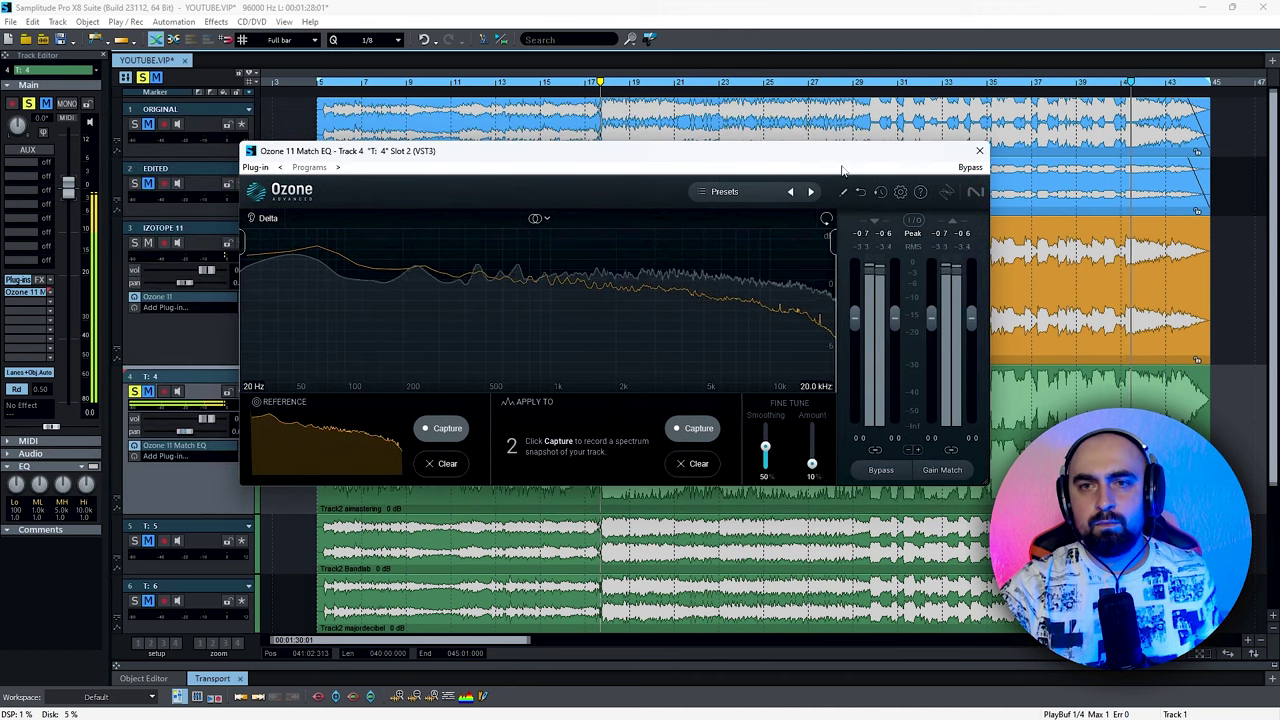
left_click(984, 150)
key("space")
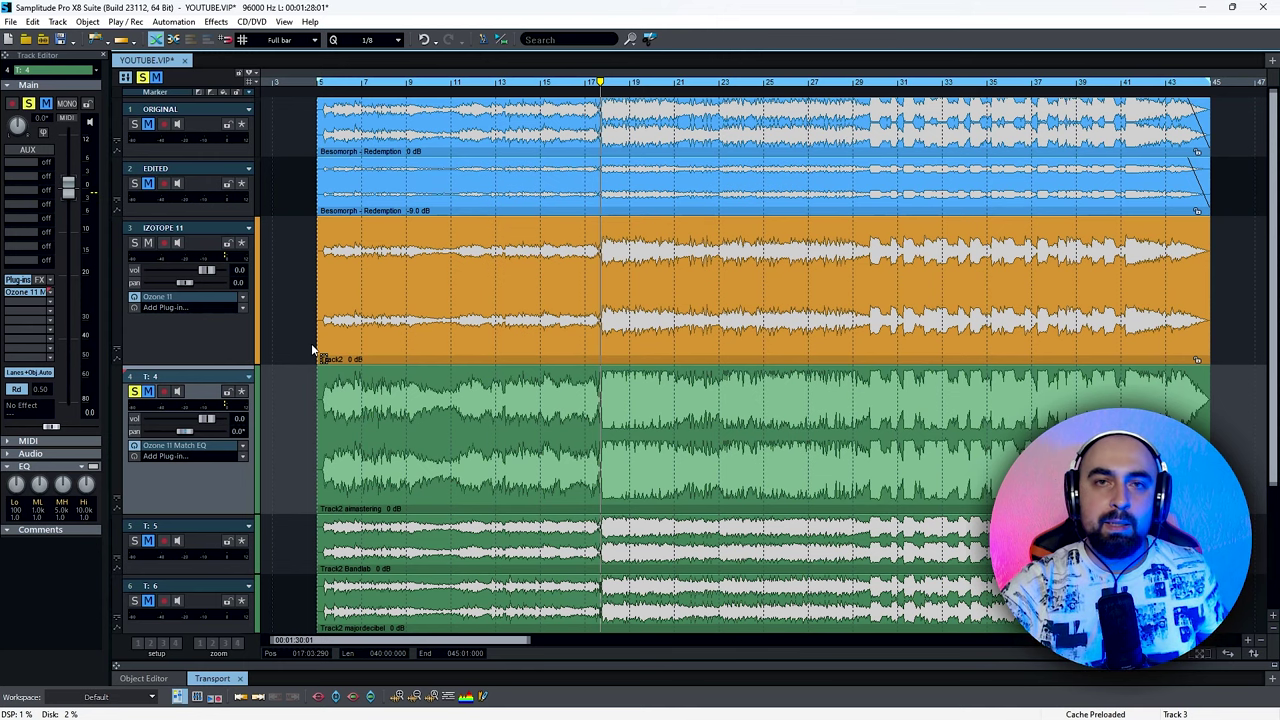
Turn off solo on track 4, collapse it to minimum height and enlarge track 5 with the BandLab master.
left_click(134, 391)
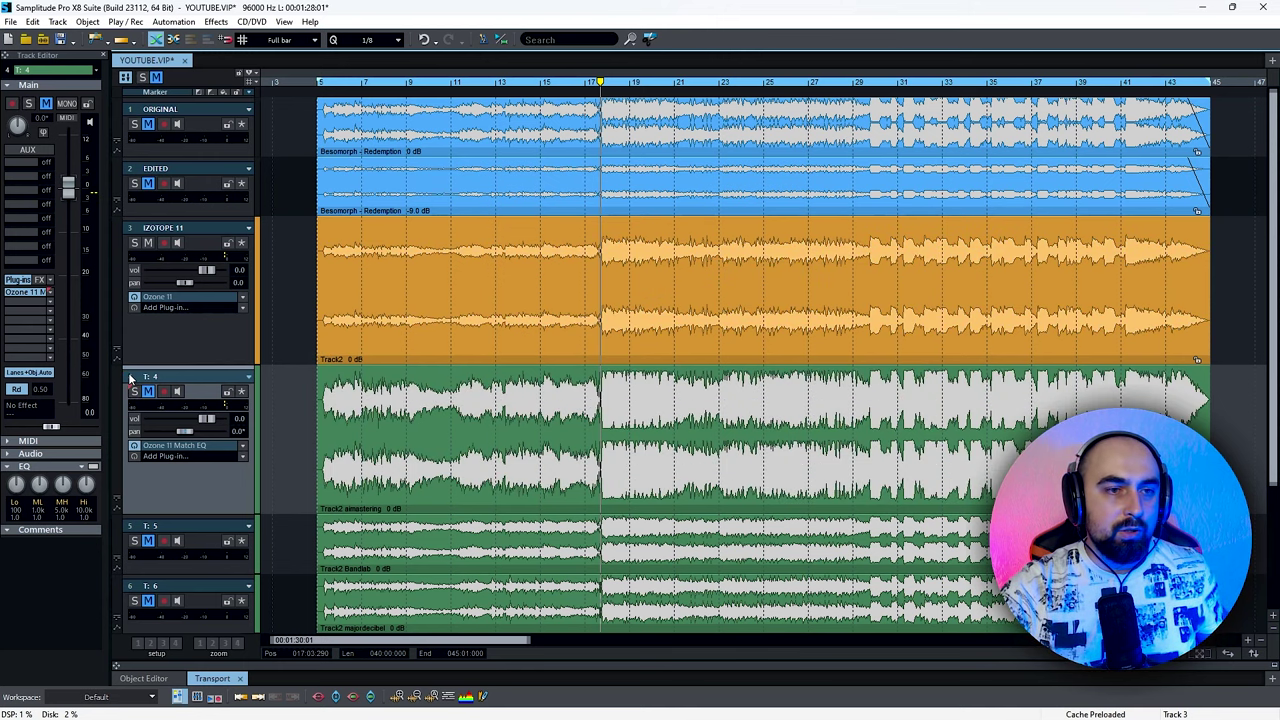
left_click(200, 434)
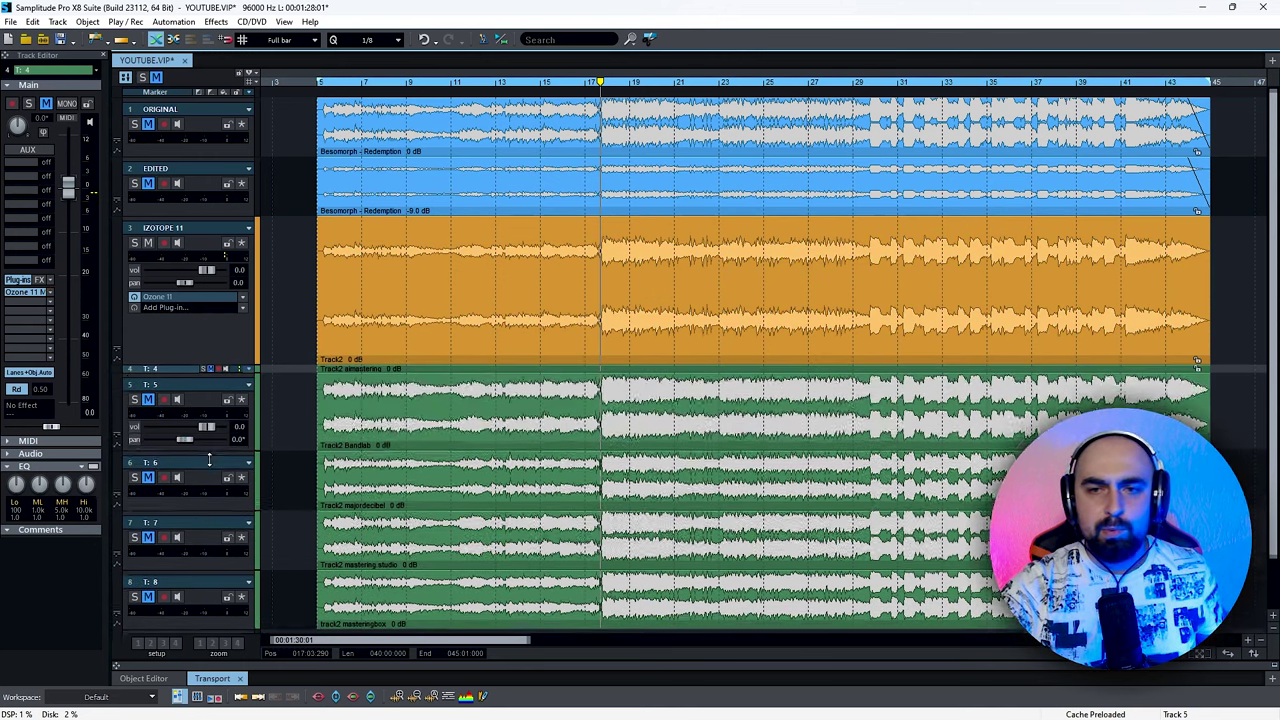
left_click(351, 418)
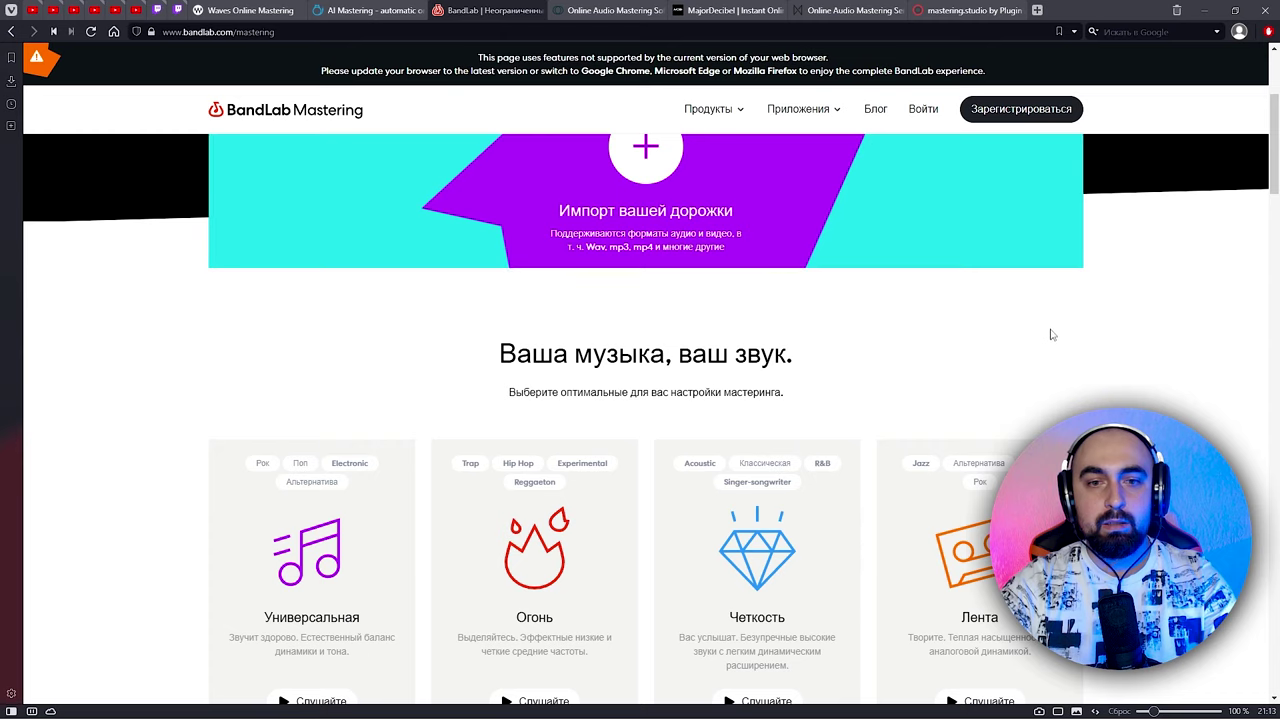
In the browser, look over the BandLab Mastering page and import Track2.wav for mastering.
scroll(1051, 335, "down", 10)
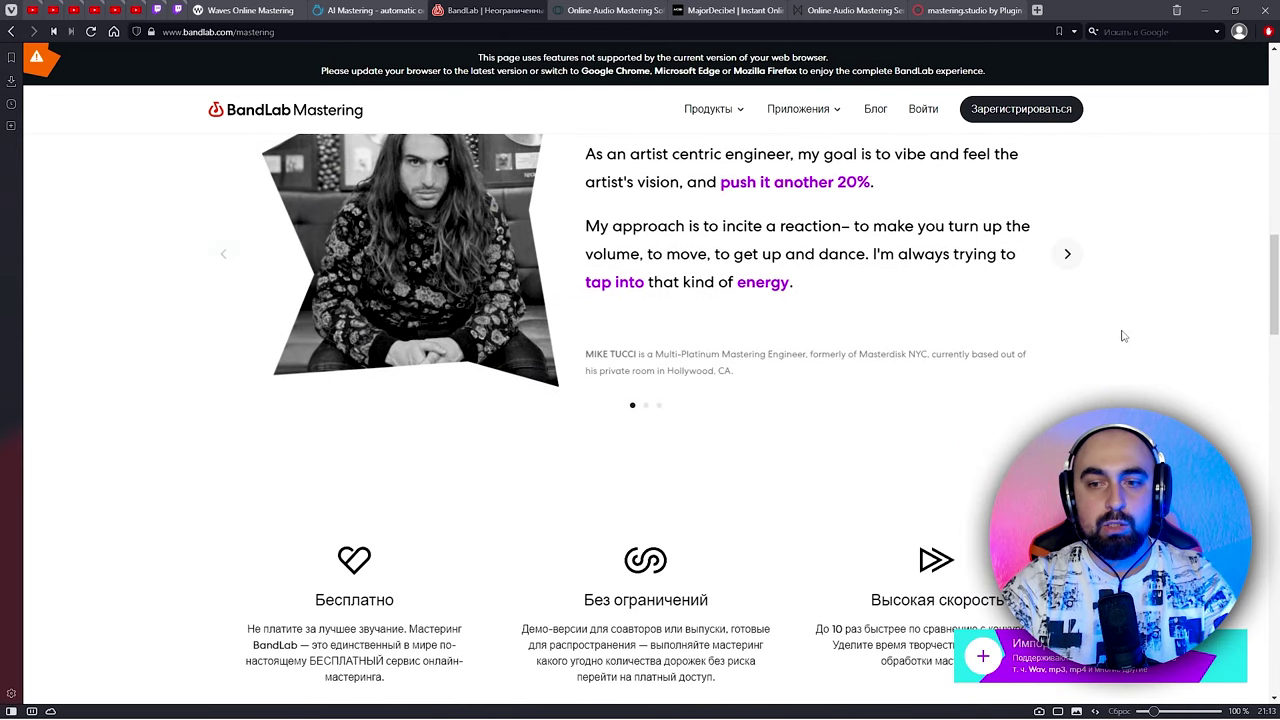
scroll(1123, 336, "up", 8)
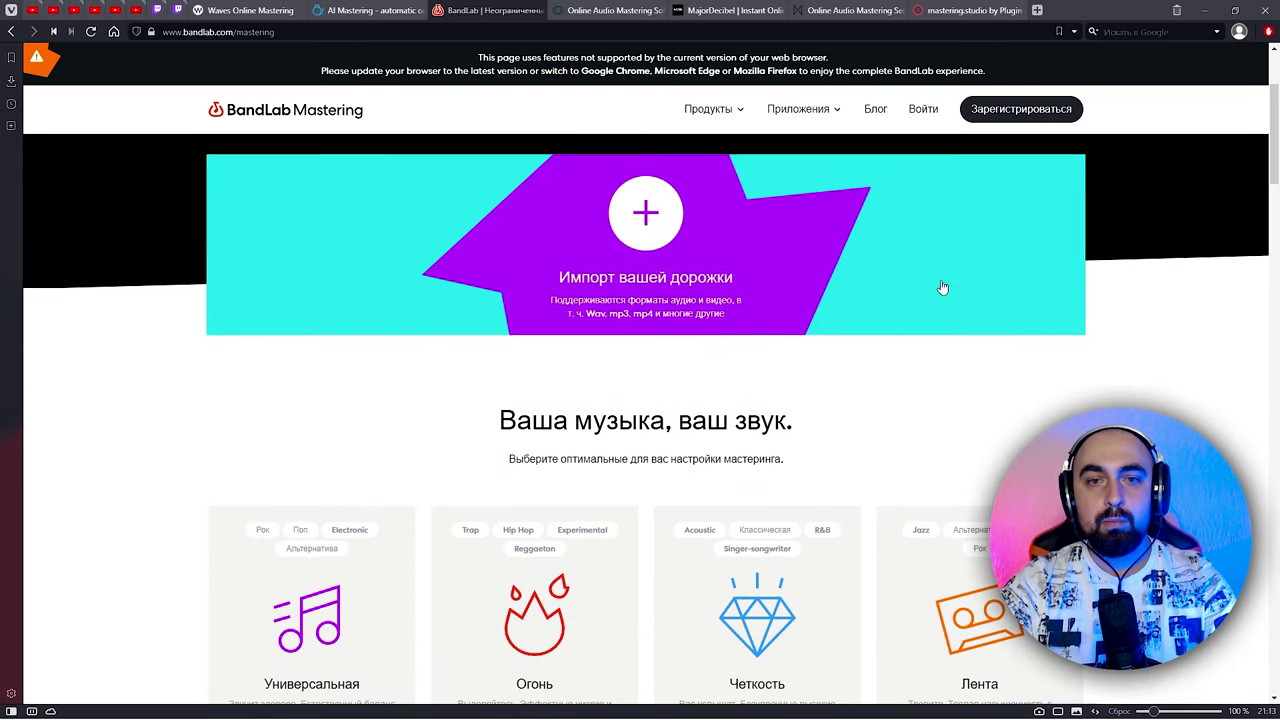
left_click(500, 251)
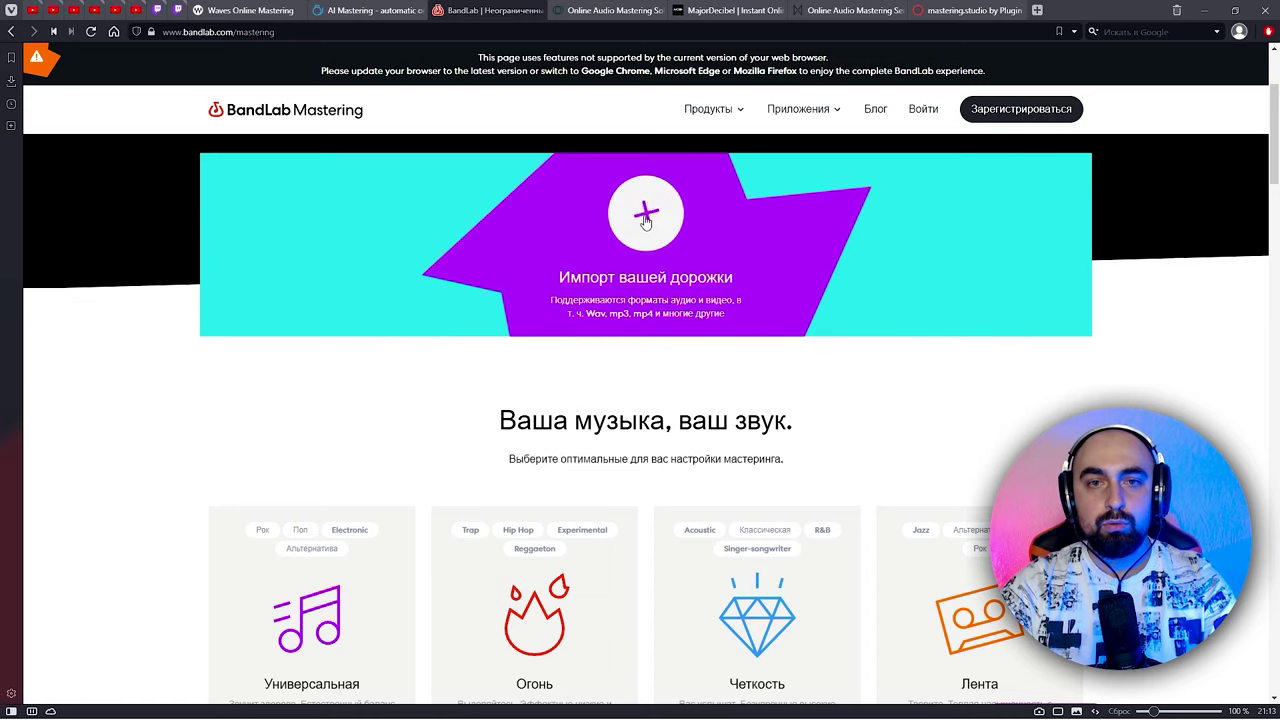
Look over the BandLab Mastering page, the four mastering presets offered for Track2.wav and the list of BandLab products.
scroll(128, 322, "down", 8)
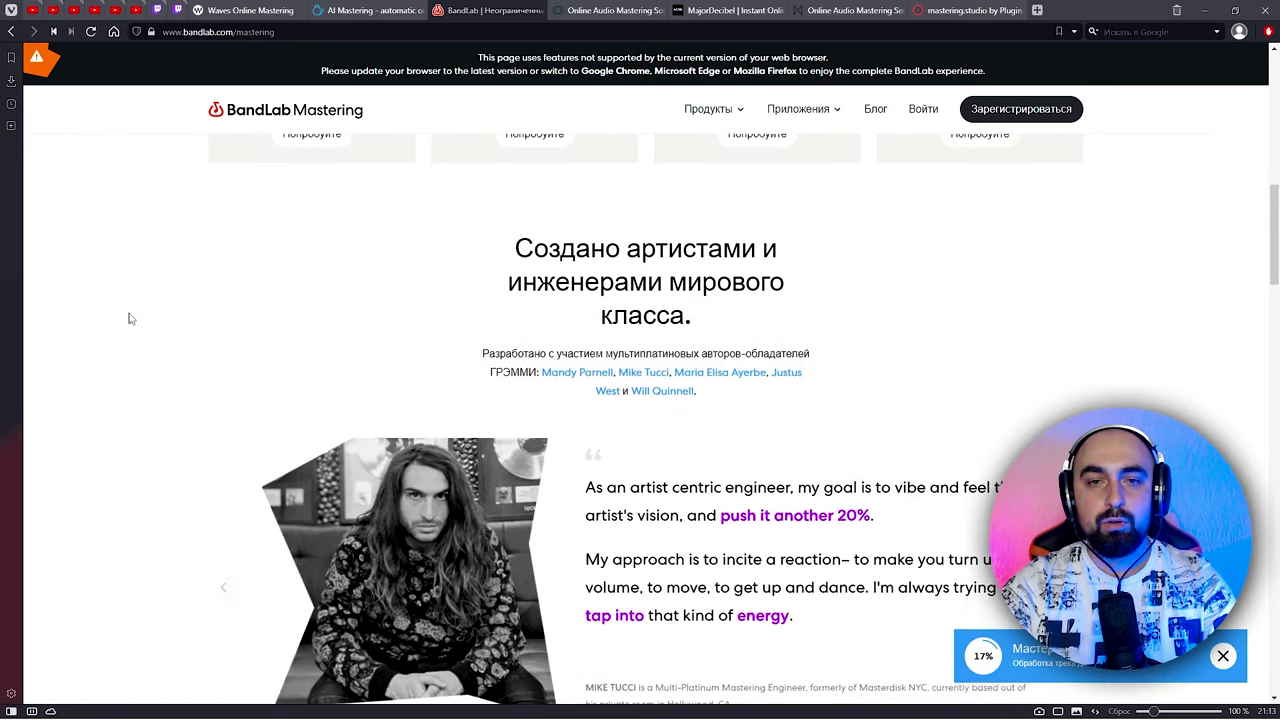
scroll(128, 318, "down", 10)
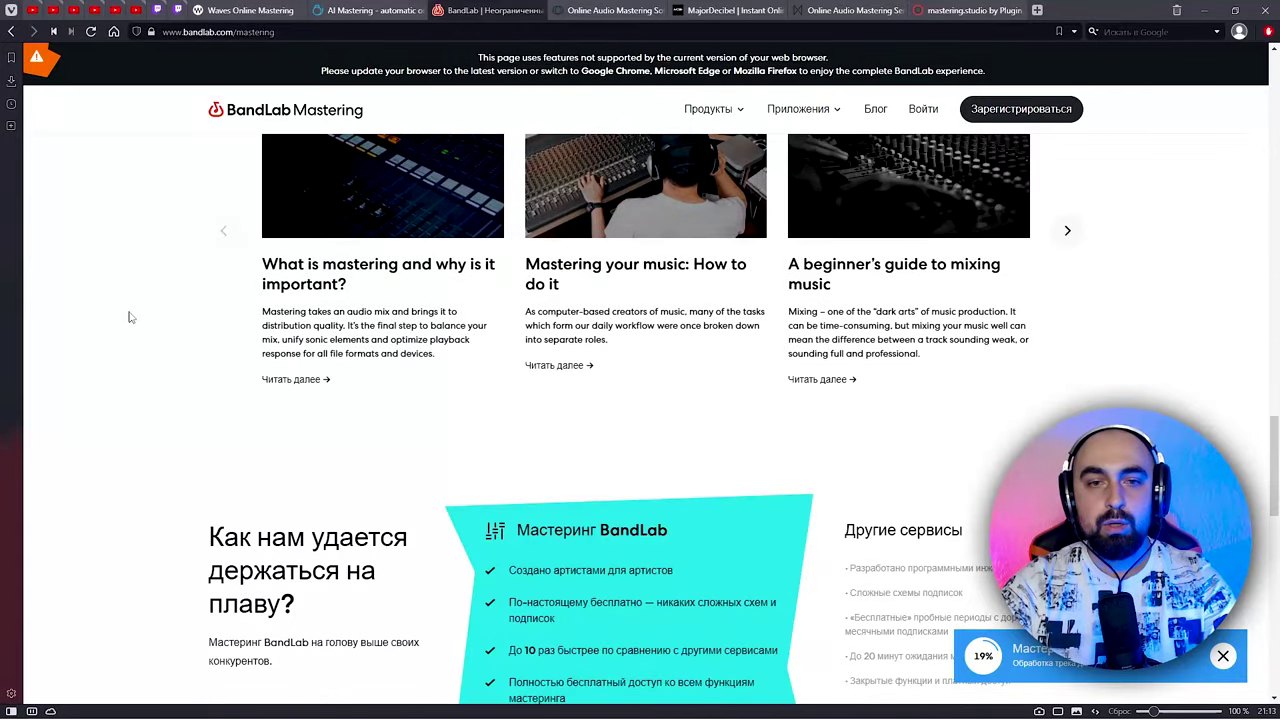
scroll(128, 316, "down", 10)
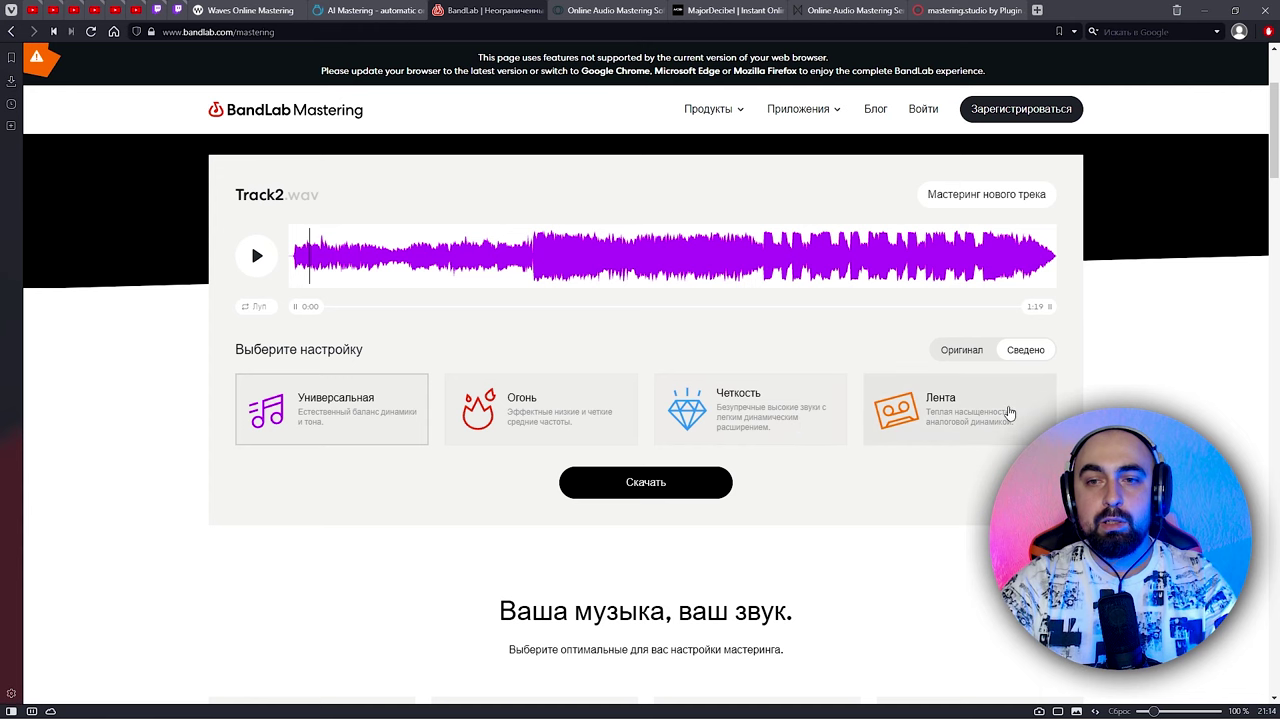
scroll(414, 320, "up", 1)
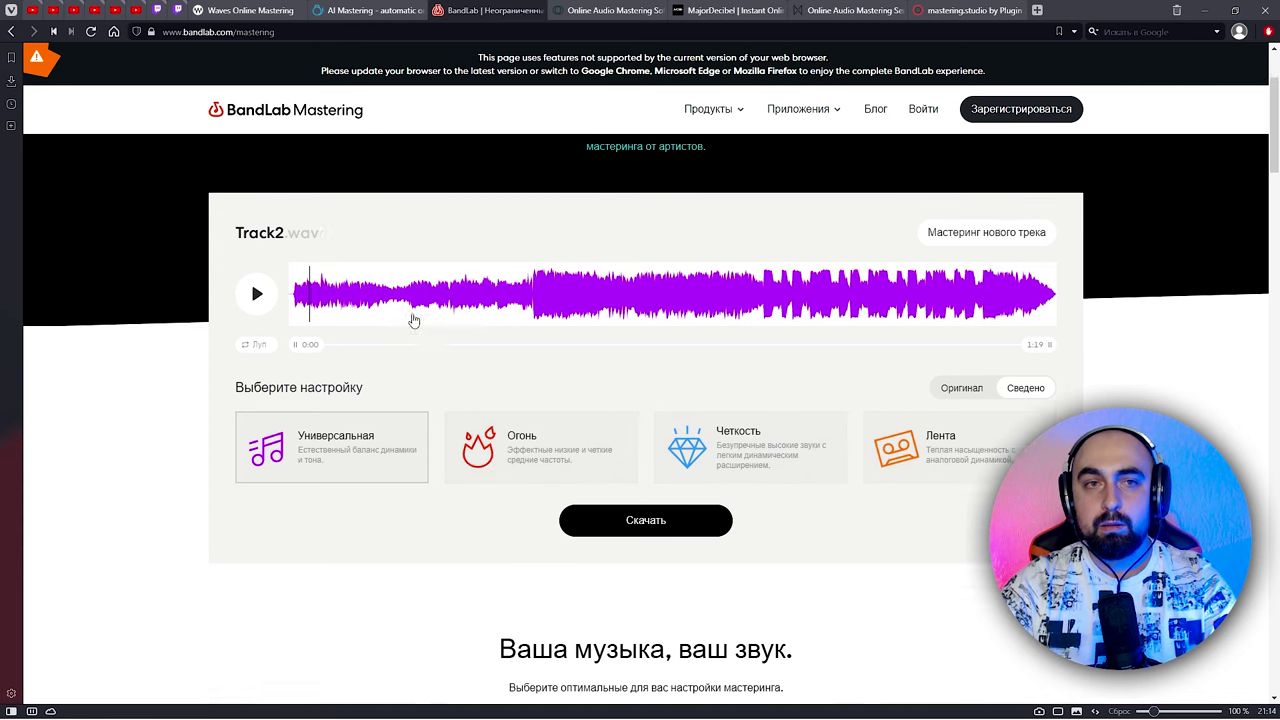
scroll(414, 320, "up", 2)
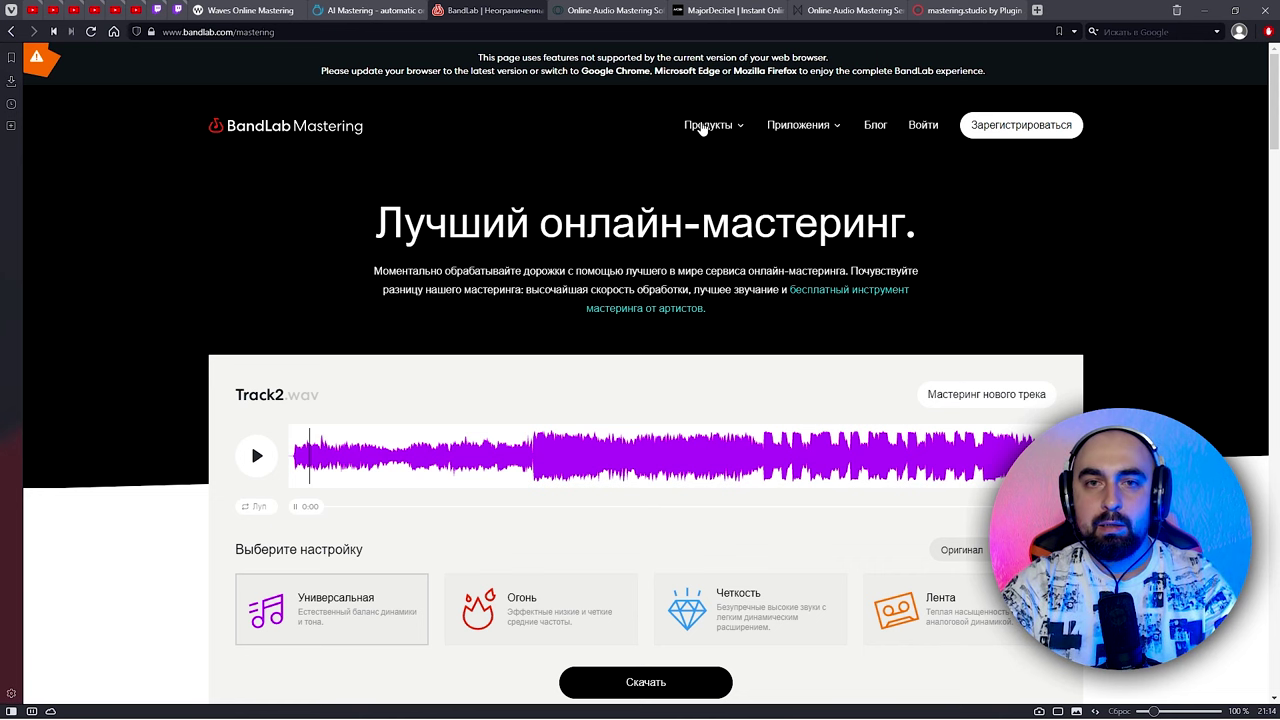
mouse_move(700, 126)
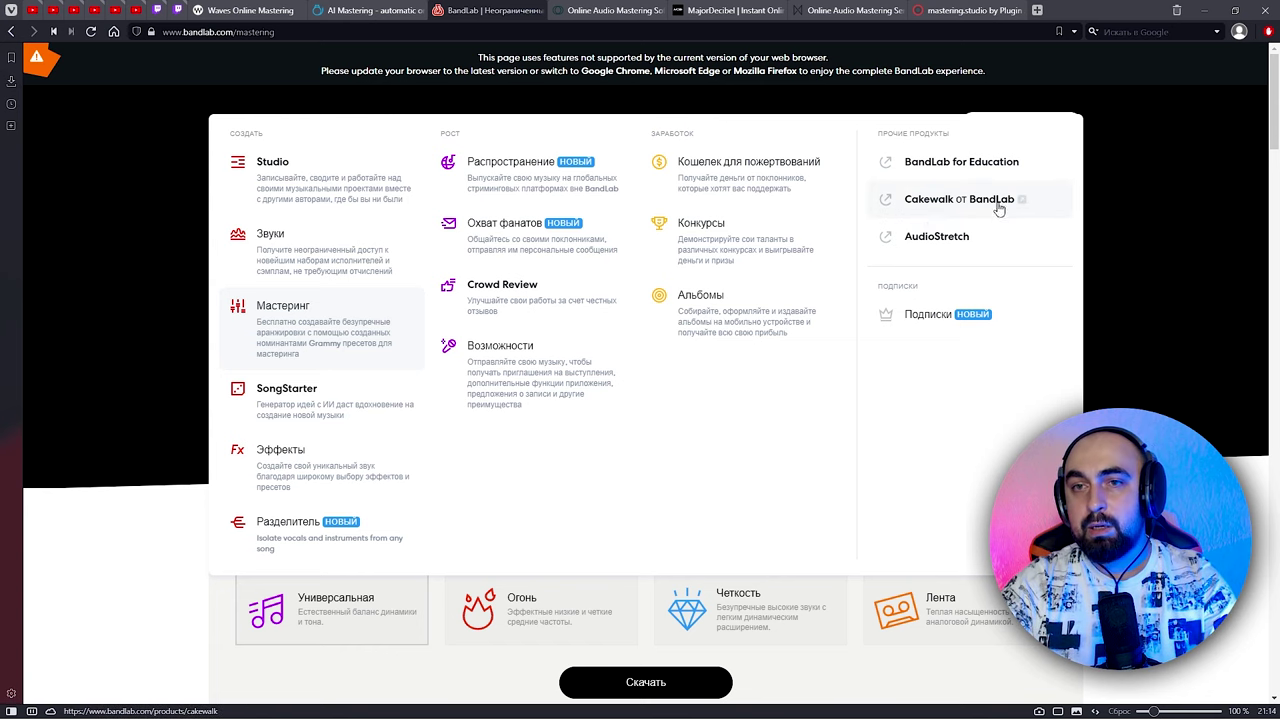
Look through the BandLab Mastering page's articles, service comparison and mastering presets for Track2.wav.
scroll(1066, 419, "down", 5)
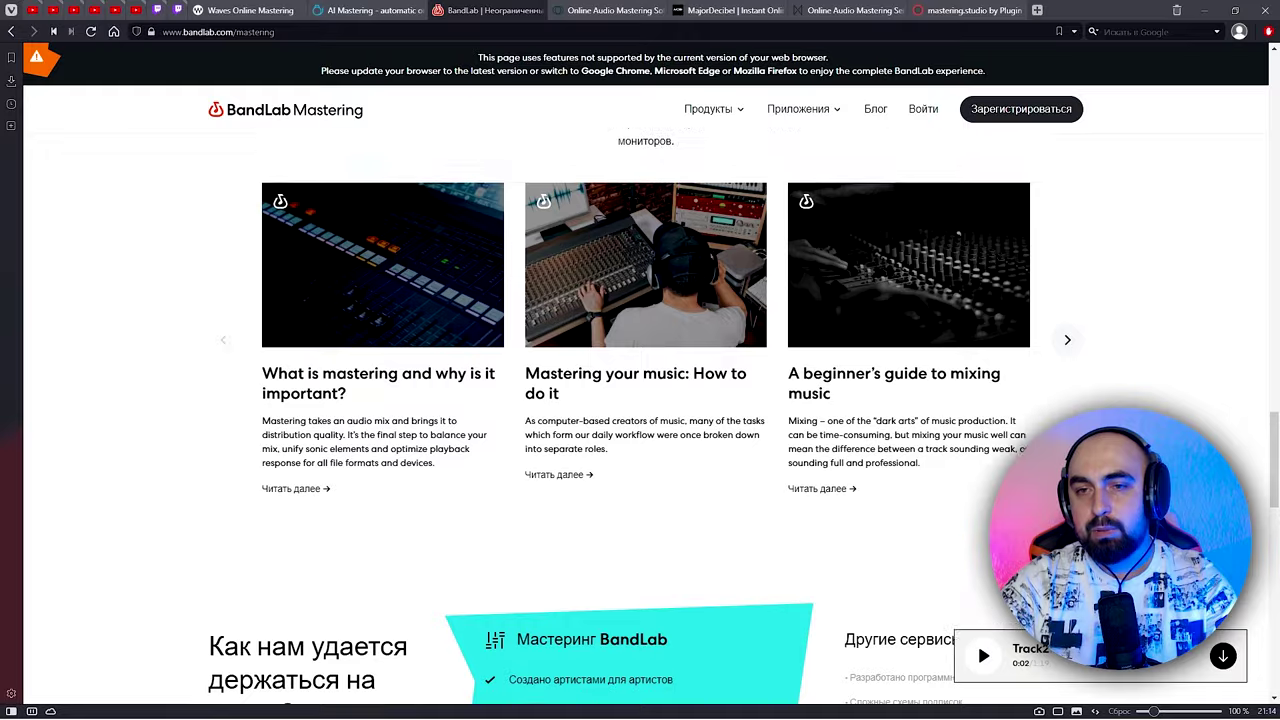
scroll(168, 361, "up", 15)
scroll(134, 354, "down", 2)
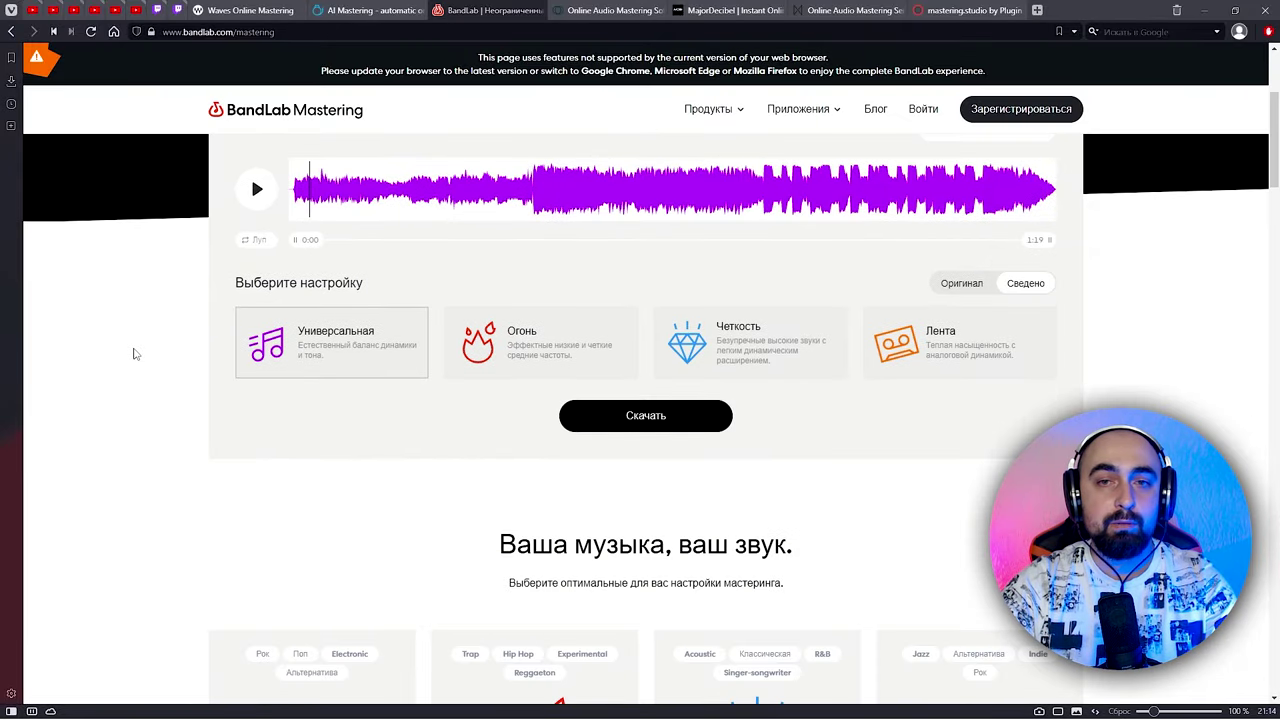
scroll(134, 350, "up", 2)
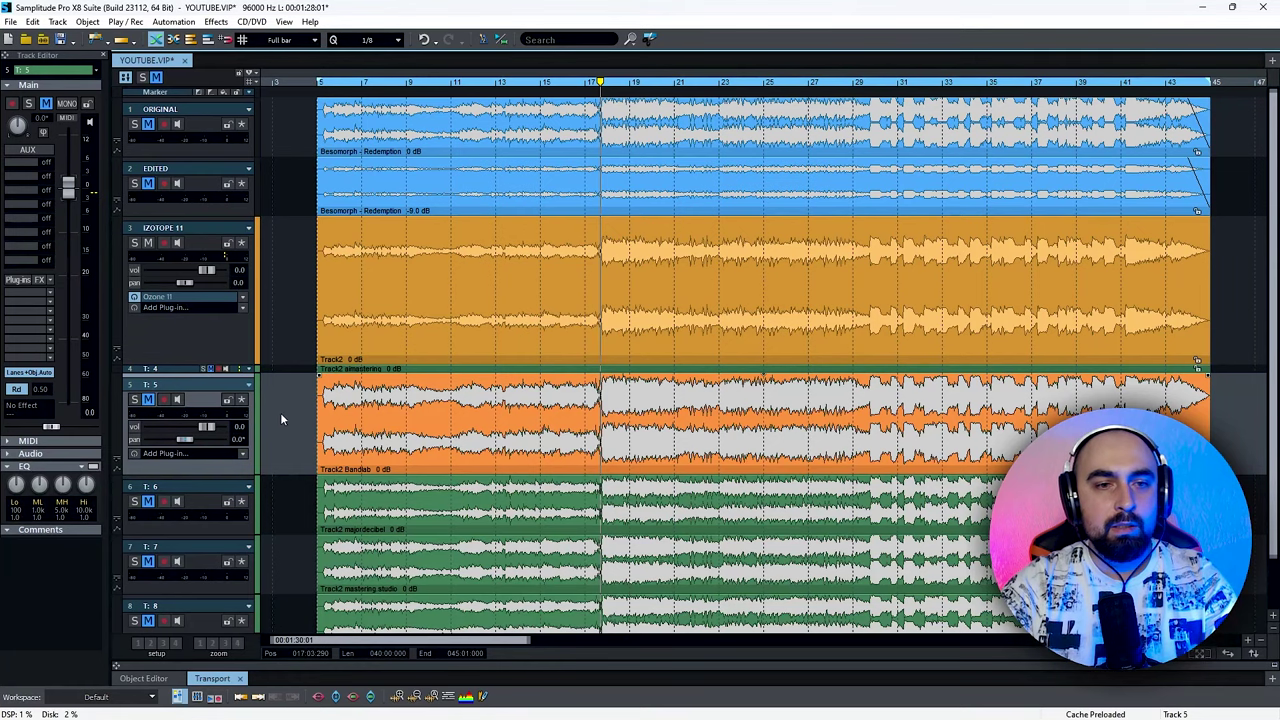
In Samplitude, solo track 5 with the BandLab master and insert Ozone 11 Match EQ on it.
left_click(280, 412)
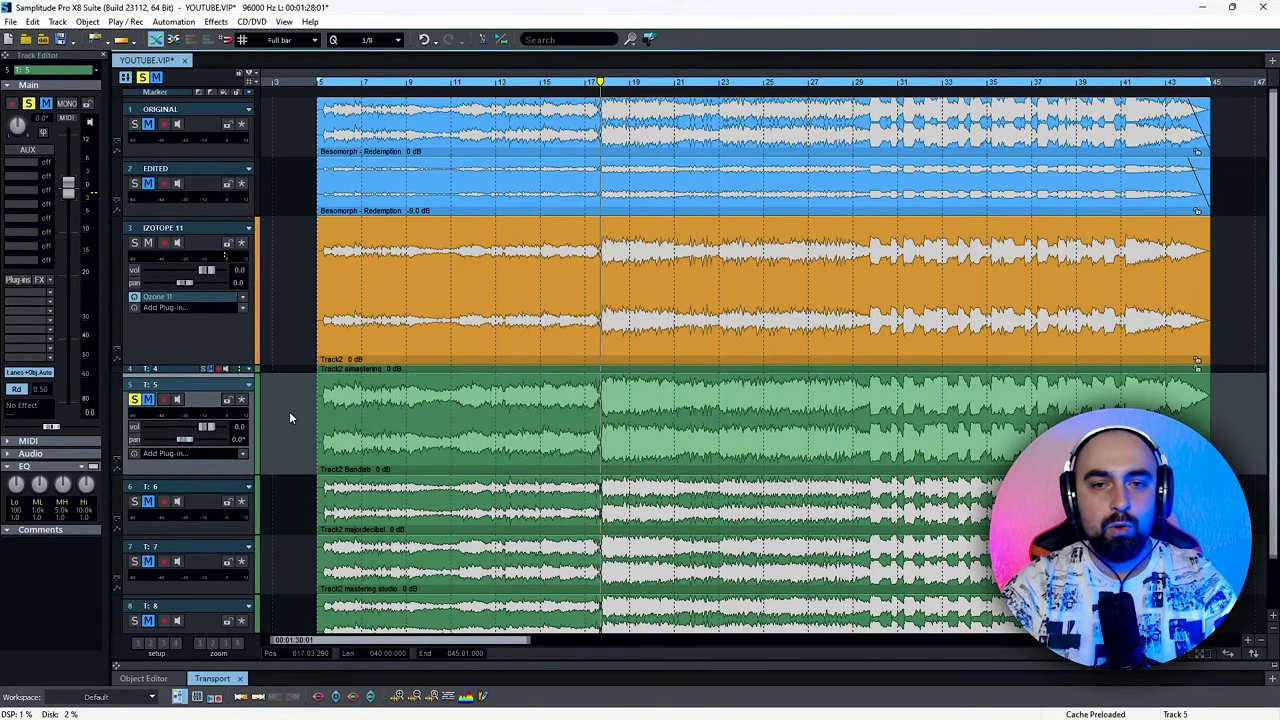
left_click(52, 294)
left_click_drag(604, 81, 405, 27)
Capture track 5's reference spectrum in Match EQ during playback, stopping playback and capture before closing the plug-in window.
left_click(268, 300)
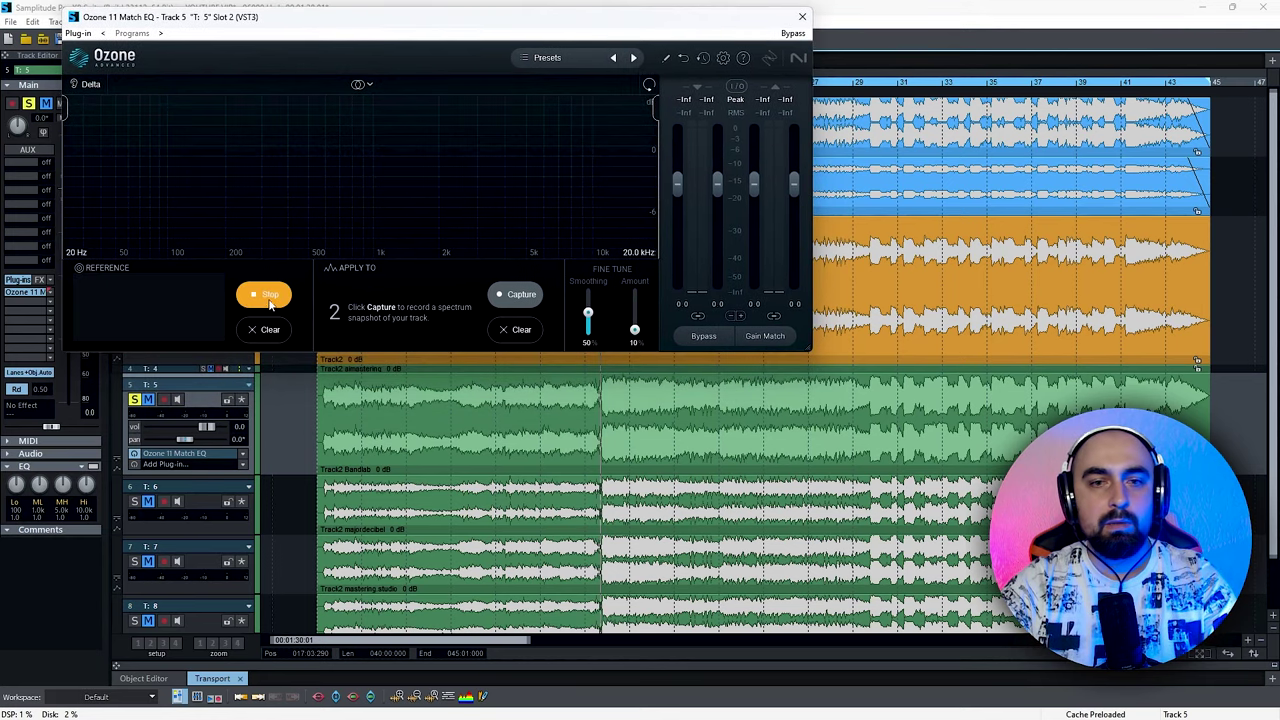
key("space")
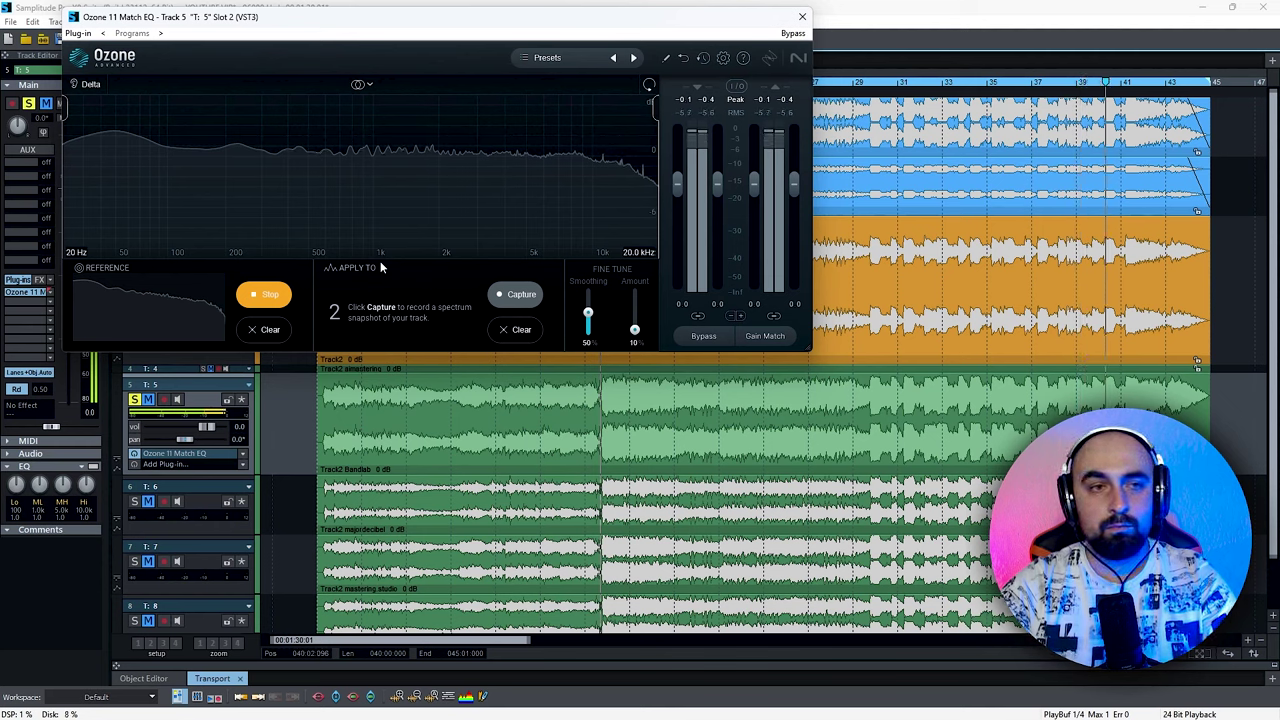
key("space")
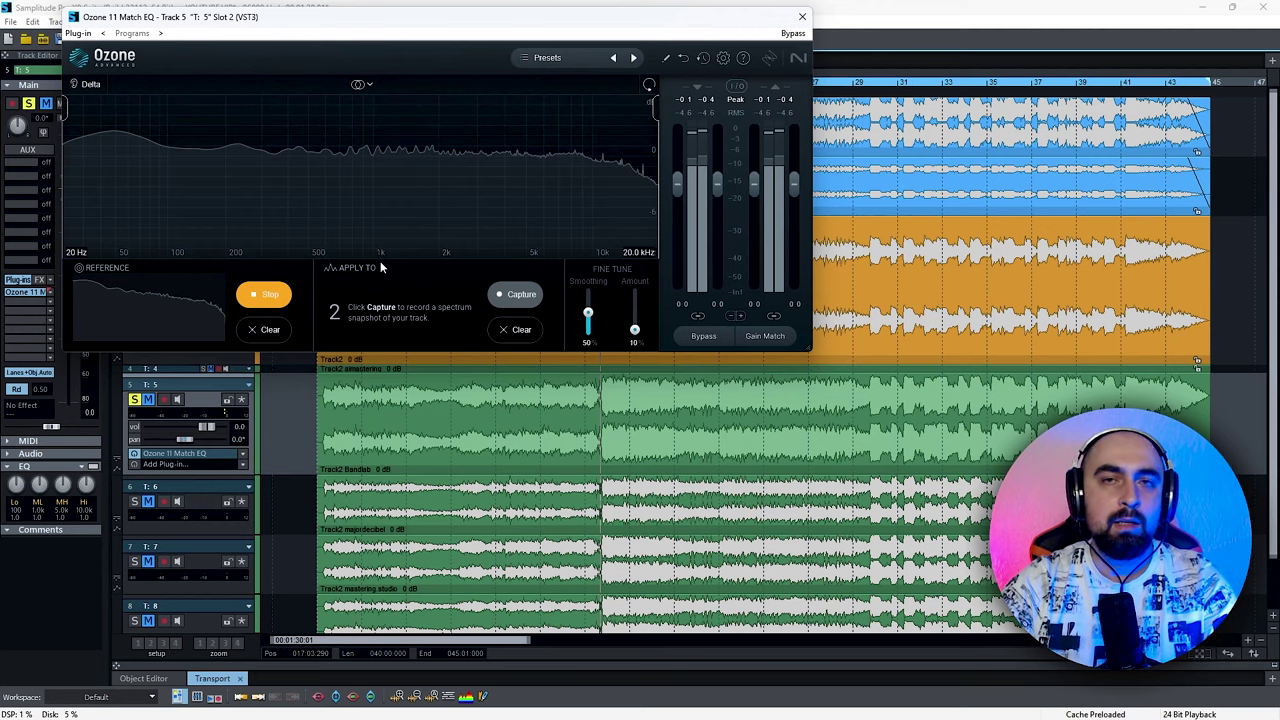
left_click(264, 294)
left_click(236, 476)
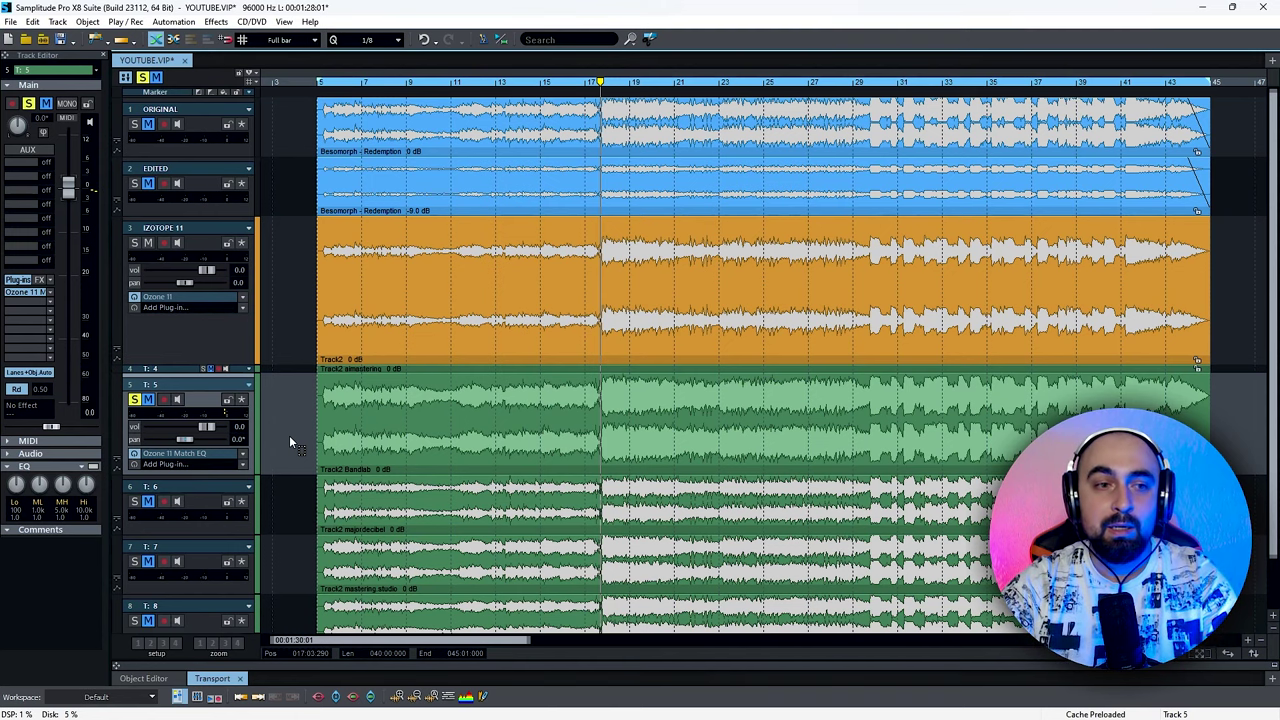
Turn off solo on track 5 and collapse it to minimum height.
left_click(334, 404)
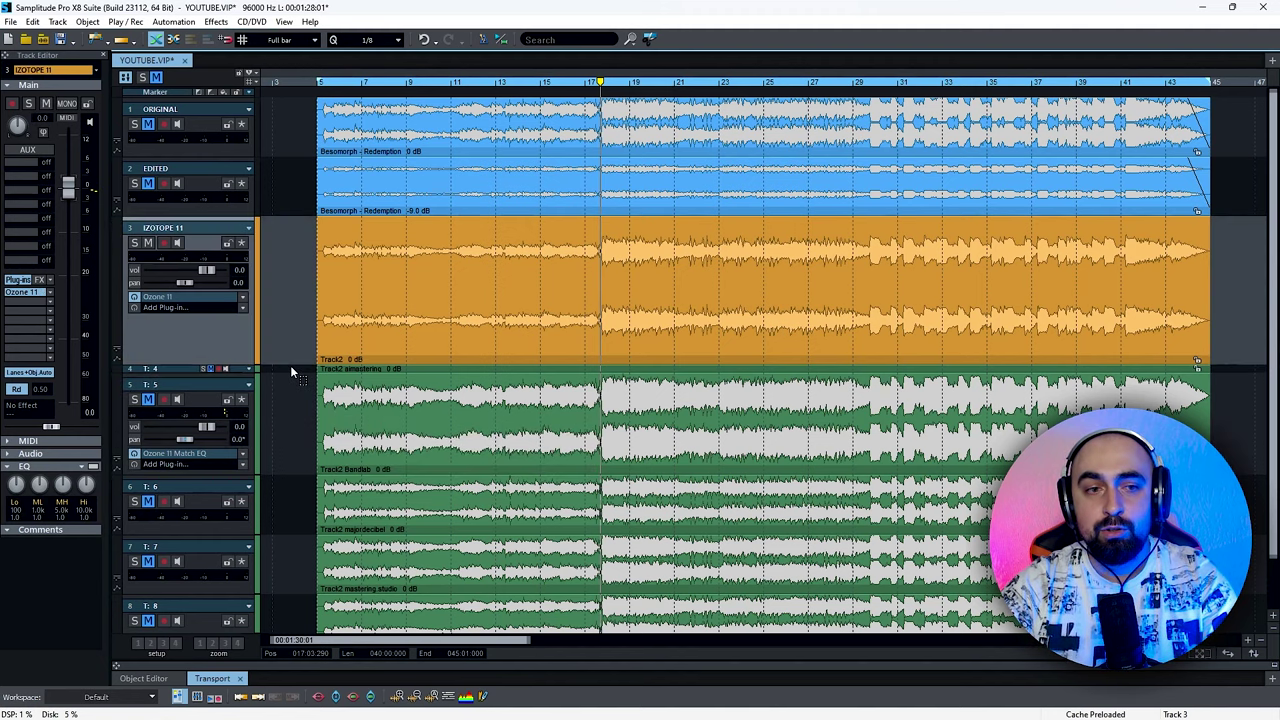
left_click(132, 390)
left_click(297, 402)
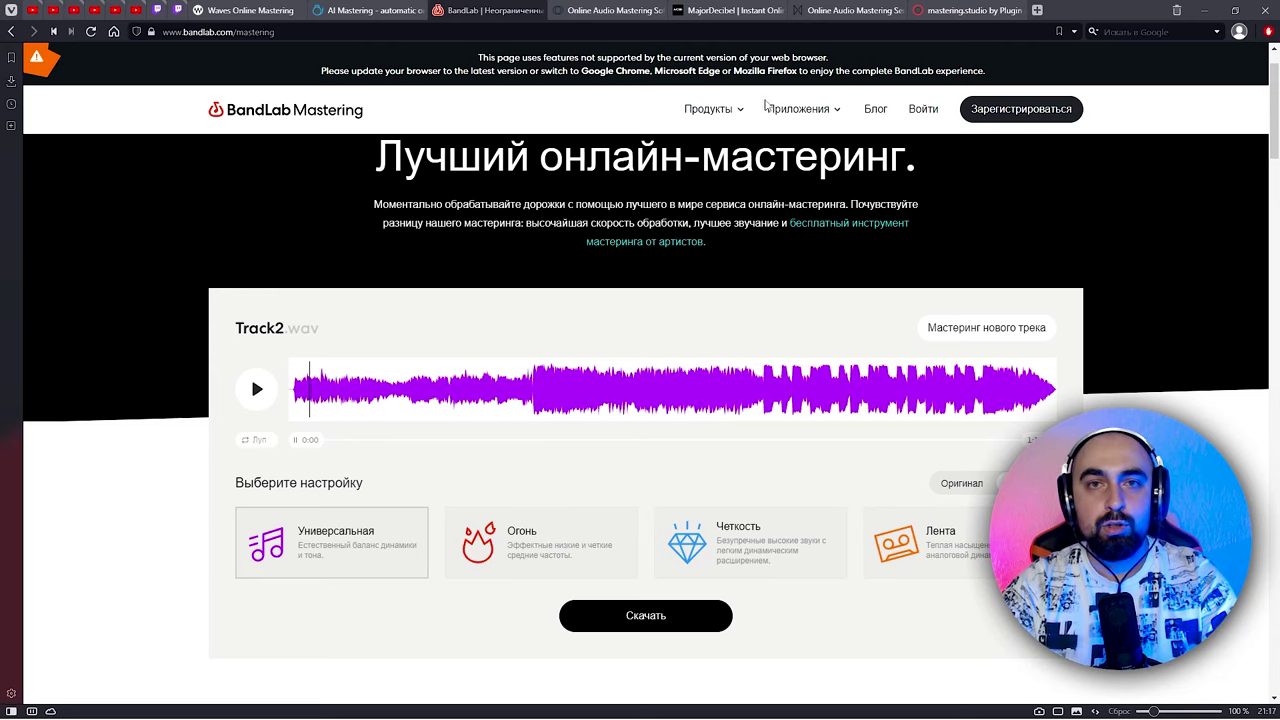
In the browser, open the MajorDecibel site and examine the pricing and file formats of its mastering passes.
left_click(720, 12)
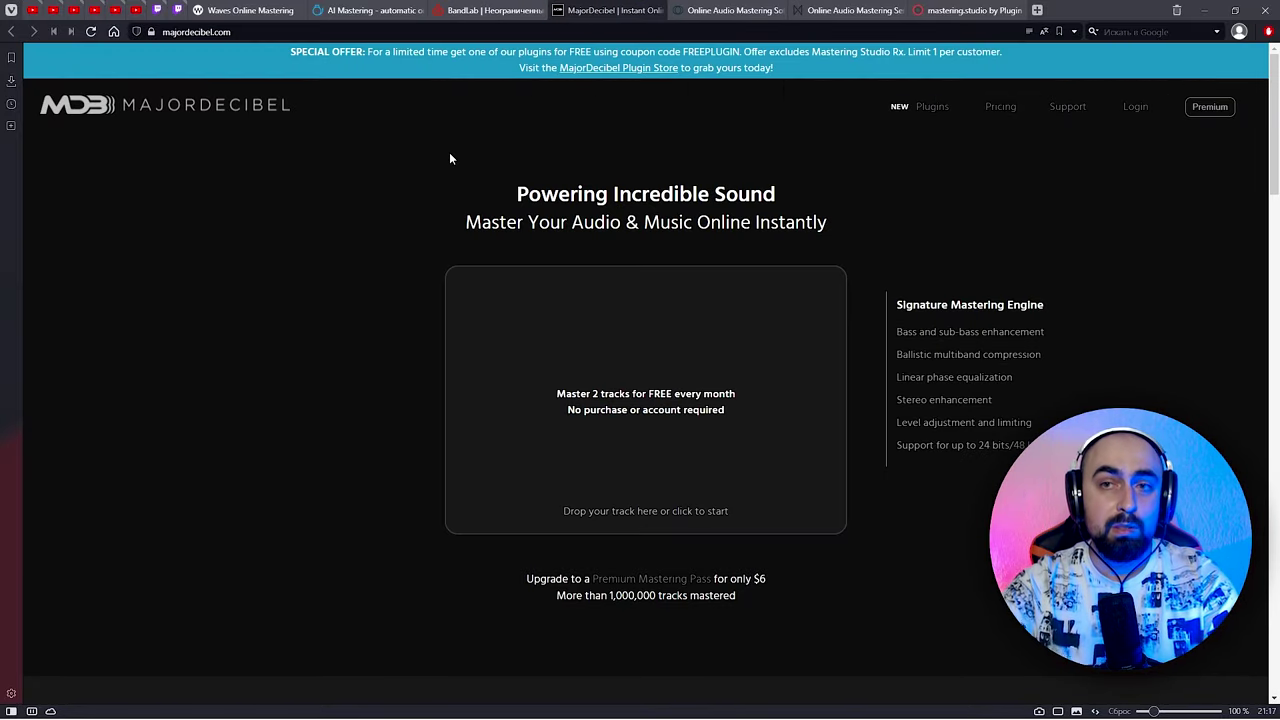
left_click(995, 120)
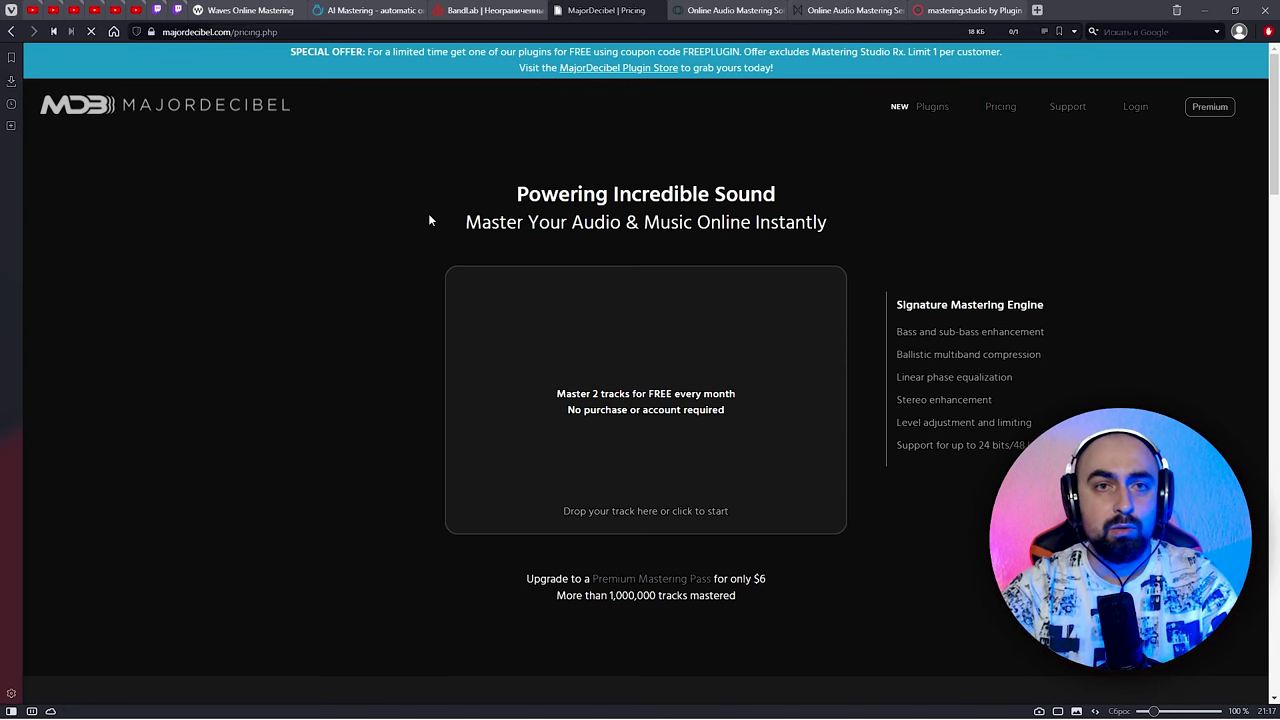
scroll(330, 230, "down", 1)
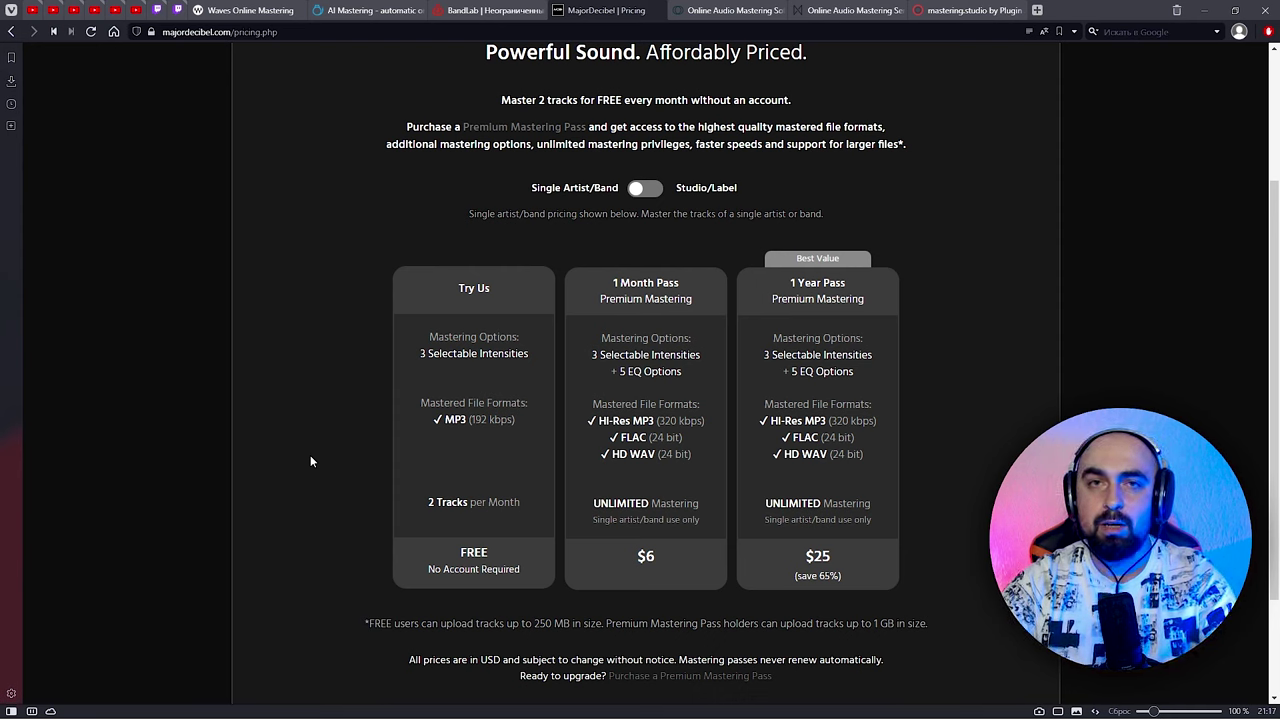
In Samplitude, solo track 6 with the MajorDecibel master and capture its playback spectrum as reference in a newly inserted Ozone 11 Match EQ.
key("alt+Tab")
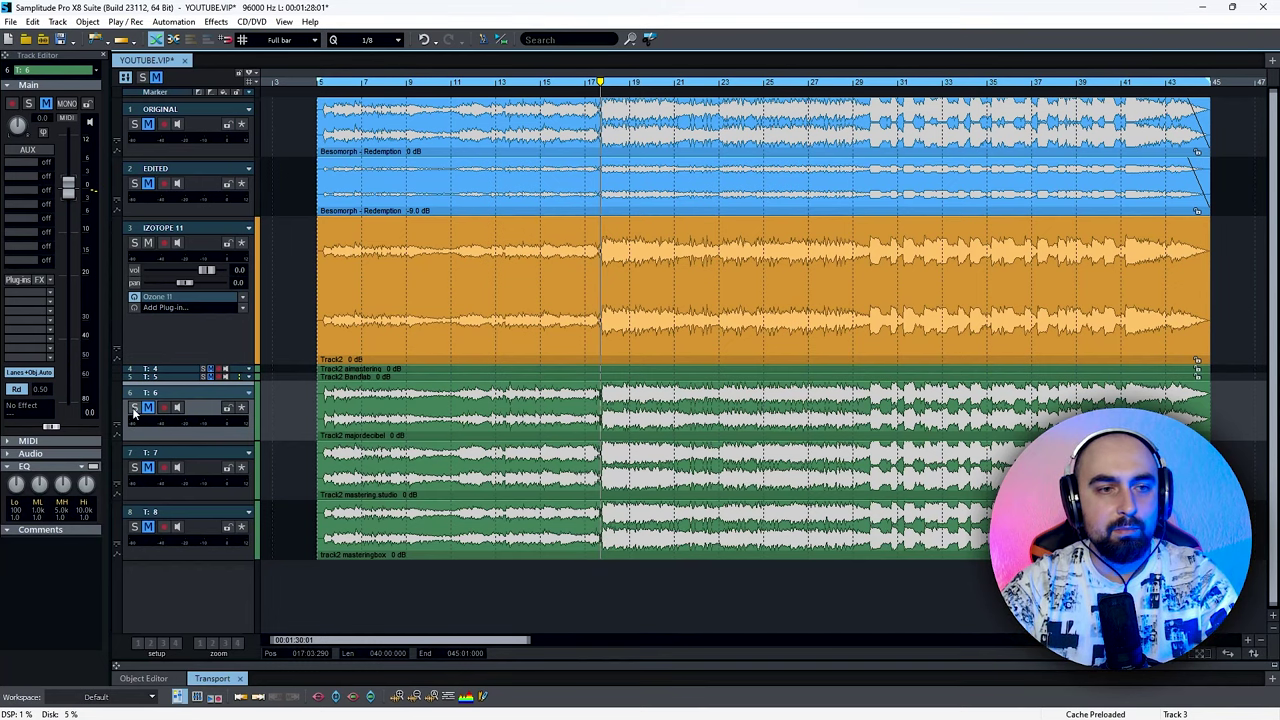
left_click(134, 407)
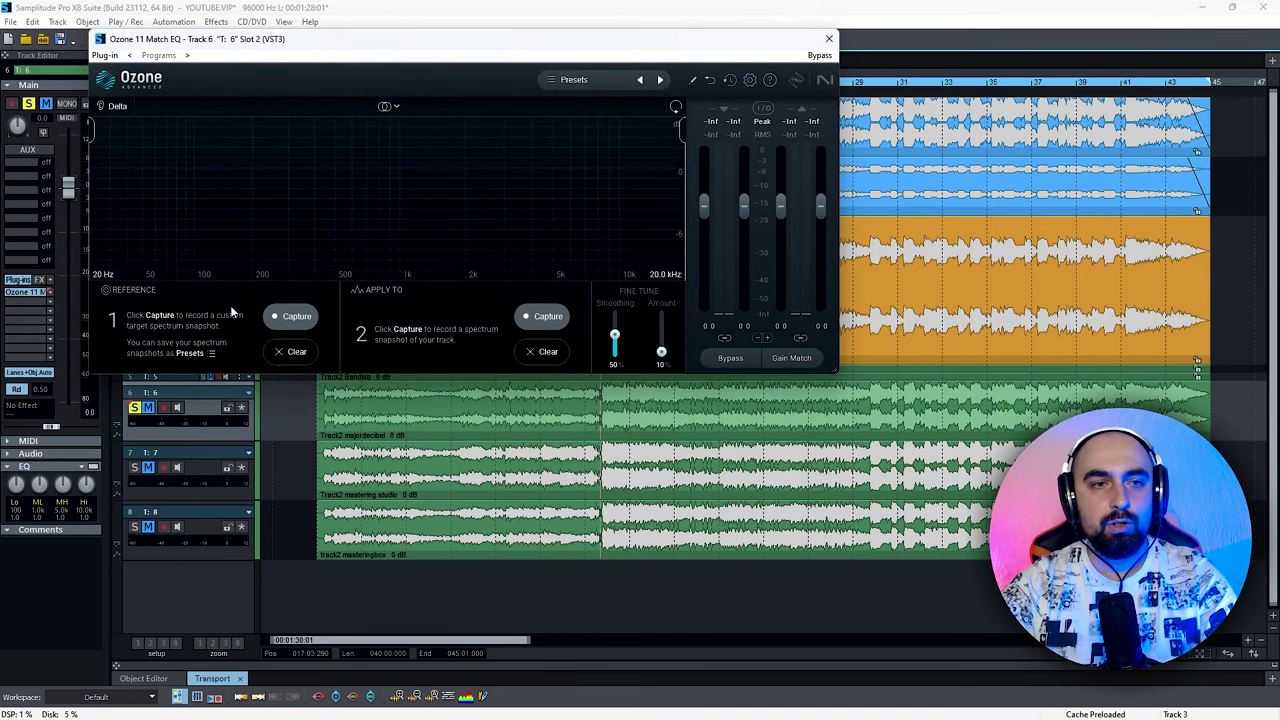
left_click(290, 316)
key("space")
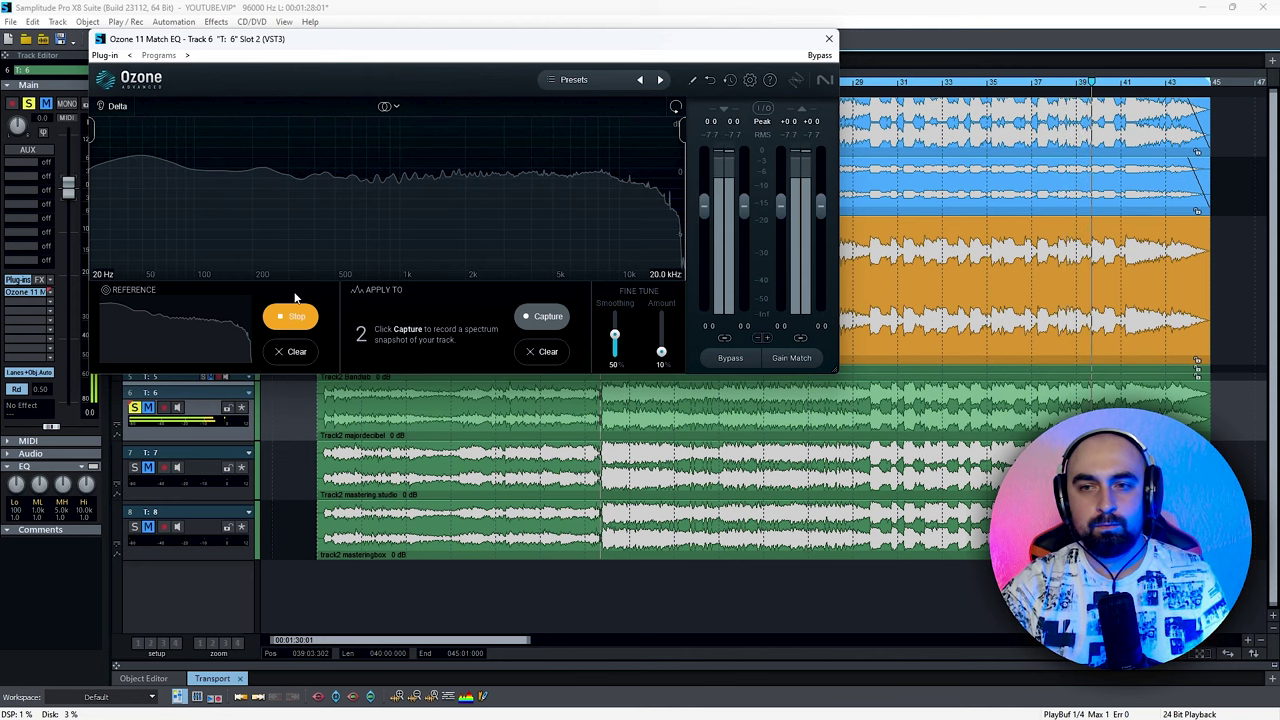
left_click(291, 316)
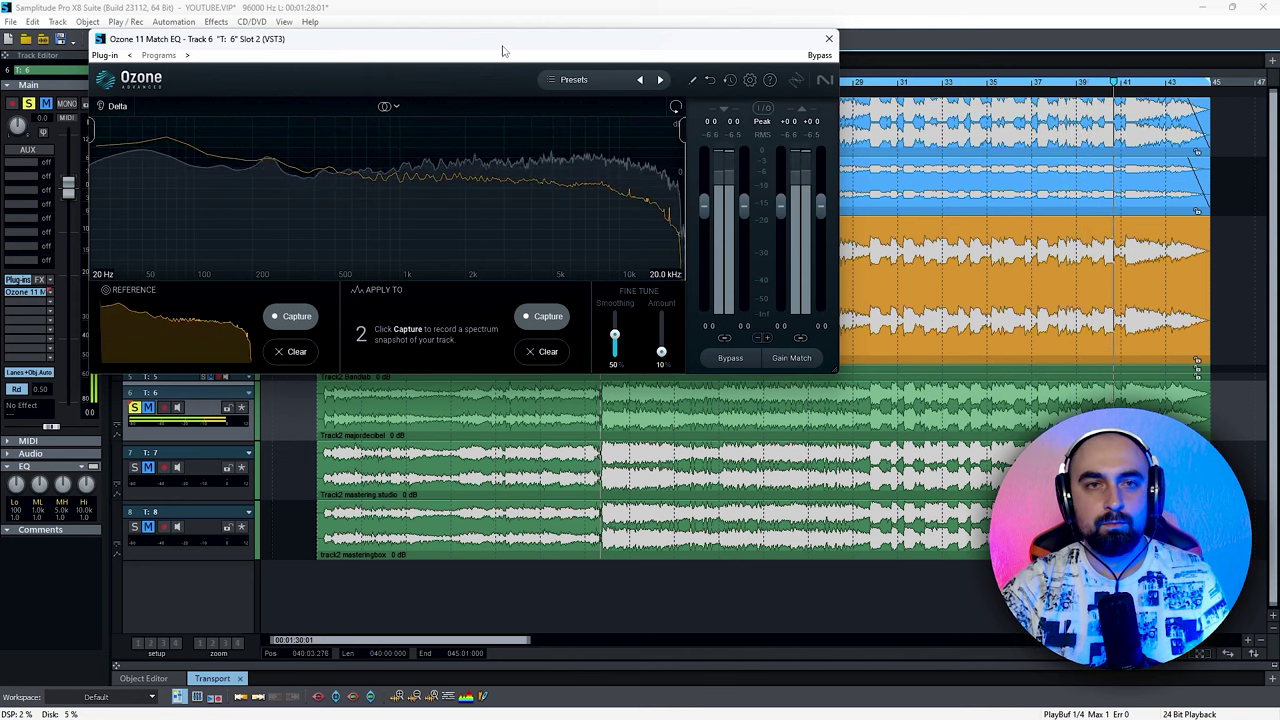
Set the upper boundary of track 6's matched curve to 16.0 kHz in Match EQ and close the plug-in window.
left_click_drag(650, 38, 725, 76)
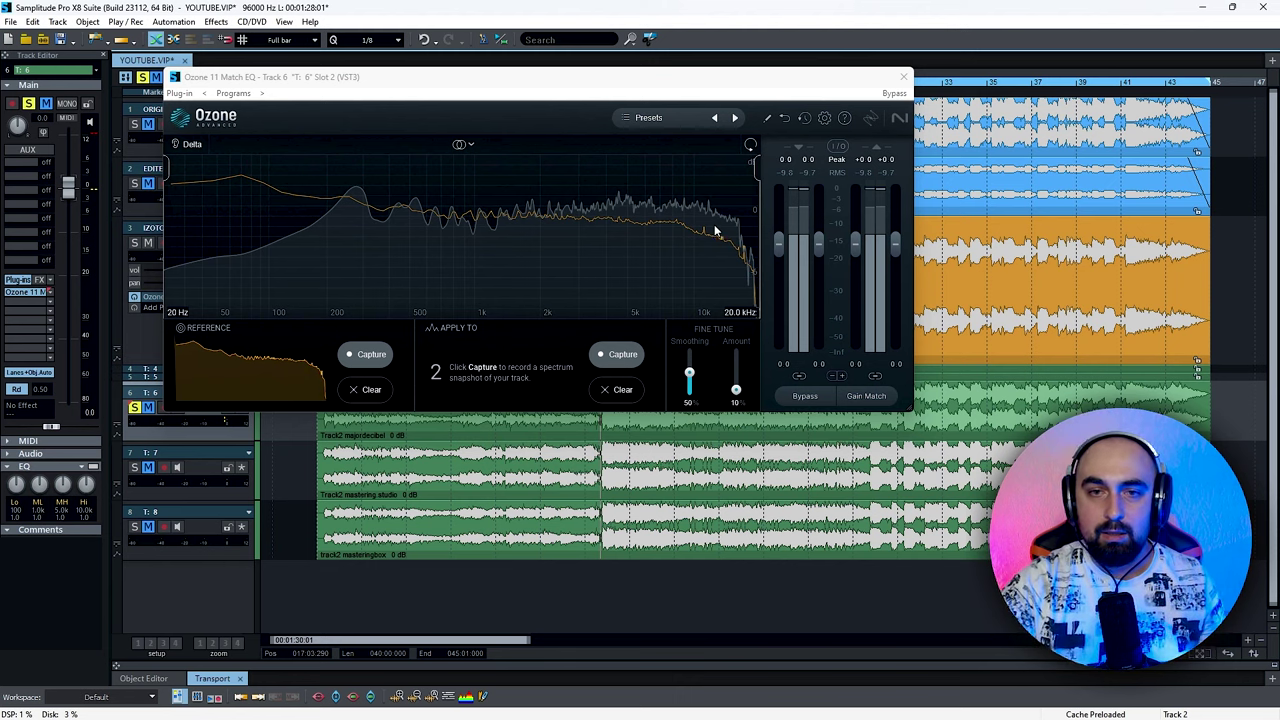
left_click_drag(757, 168, 738, 168)
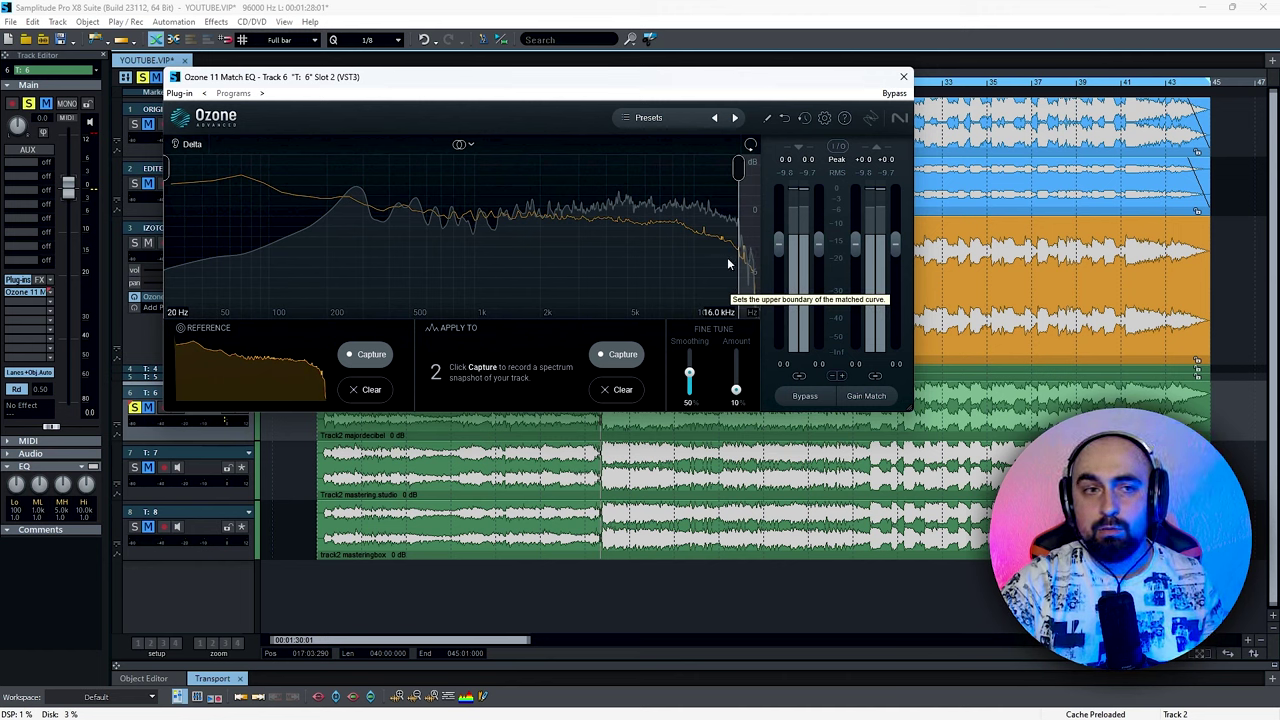
left_click_drag(168, 172, 3, 160)
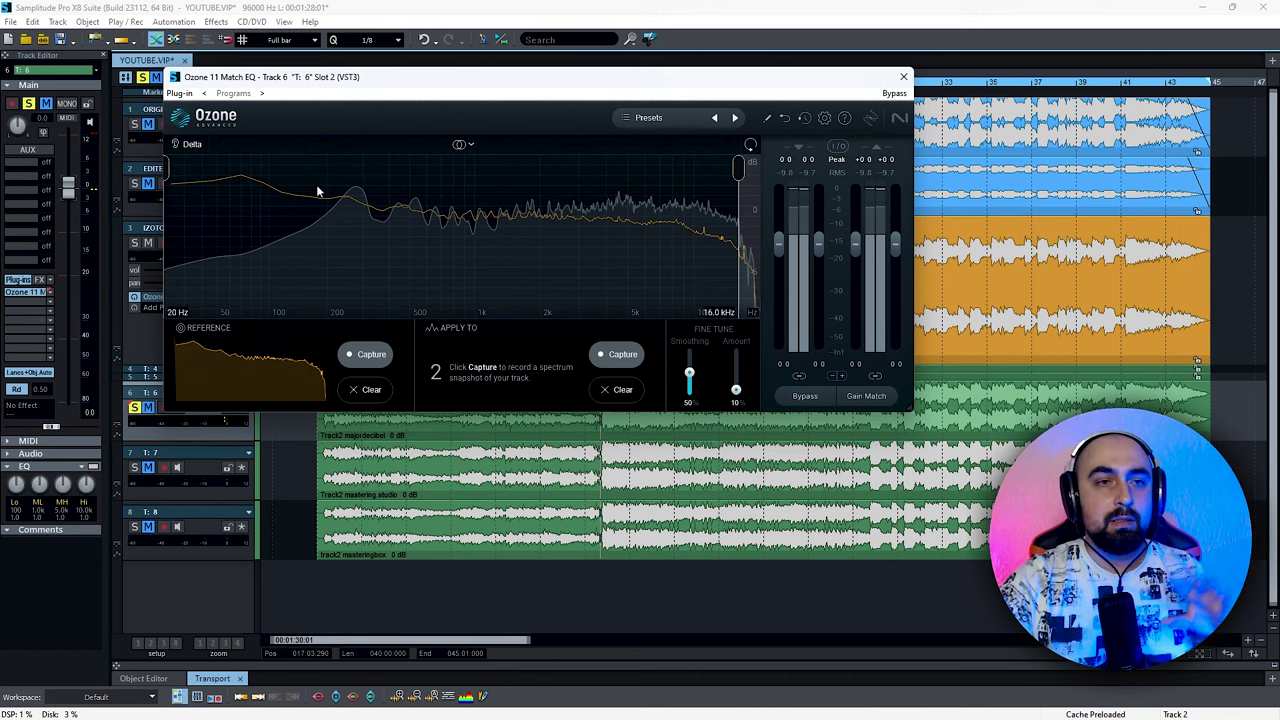
left_click(903, 76)
Recolor track 6 with the MajorDecibel master to red, palette color 2, after trying blue color 12.
left_click(258, 414)
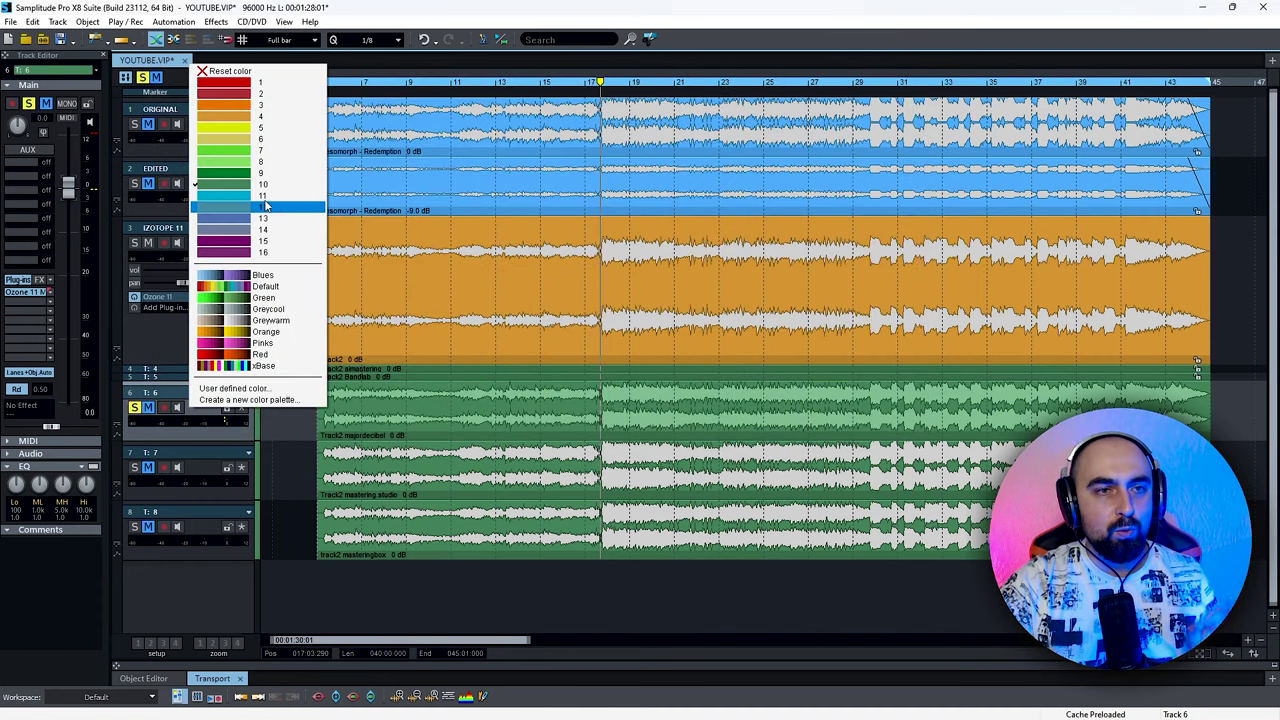
left_click(265, 212)
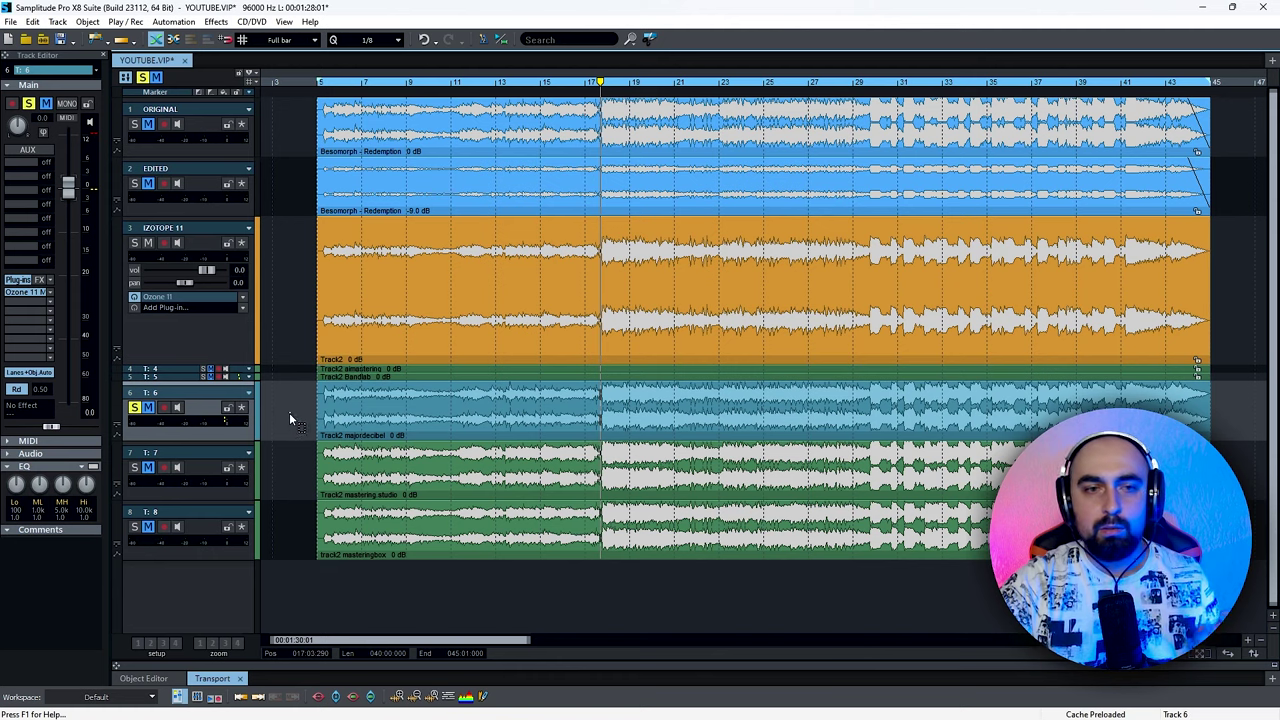
left_click(258, 400)
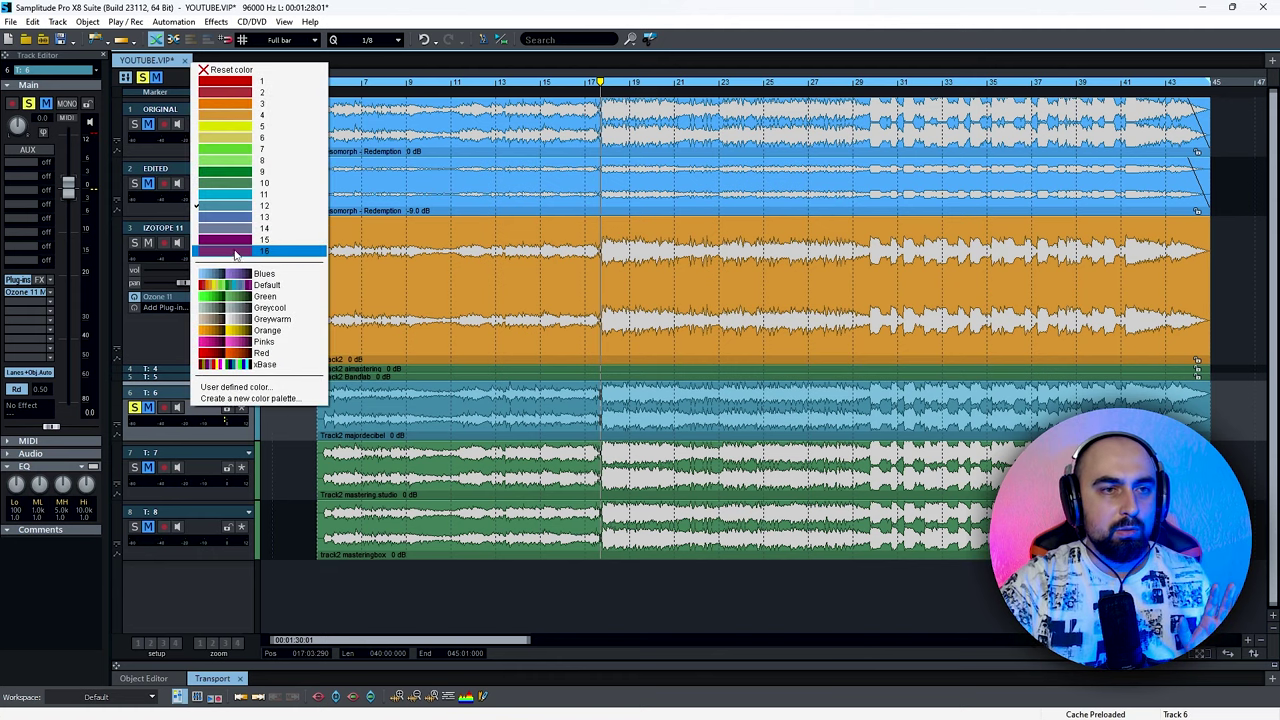
left_click(245, 94)
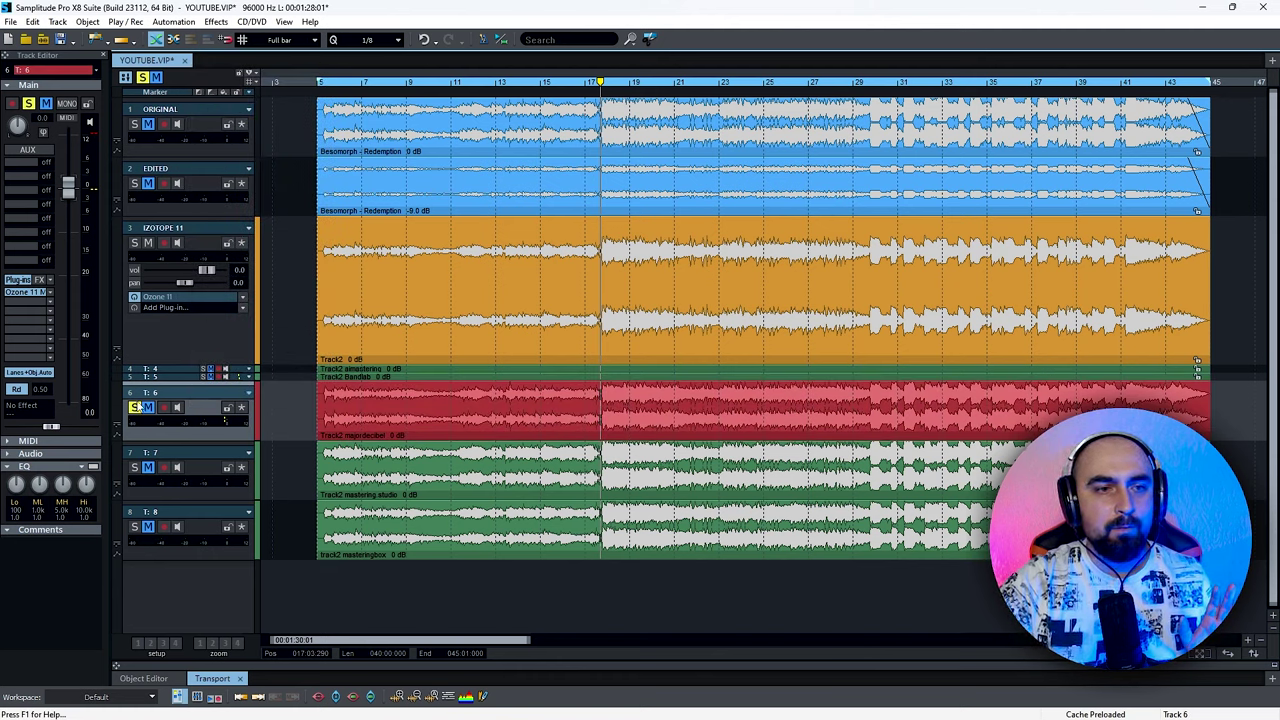
Unsolo and collapse track 6, and move the masteringbox track above the mastering.studio track.
left_click(135, 407)
double_click(207, 438)
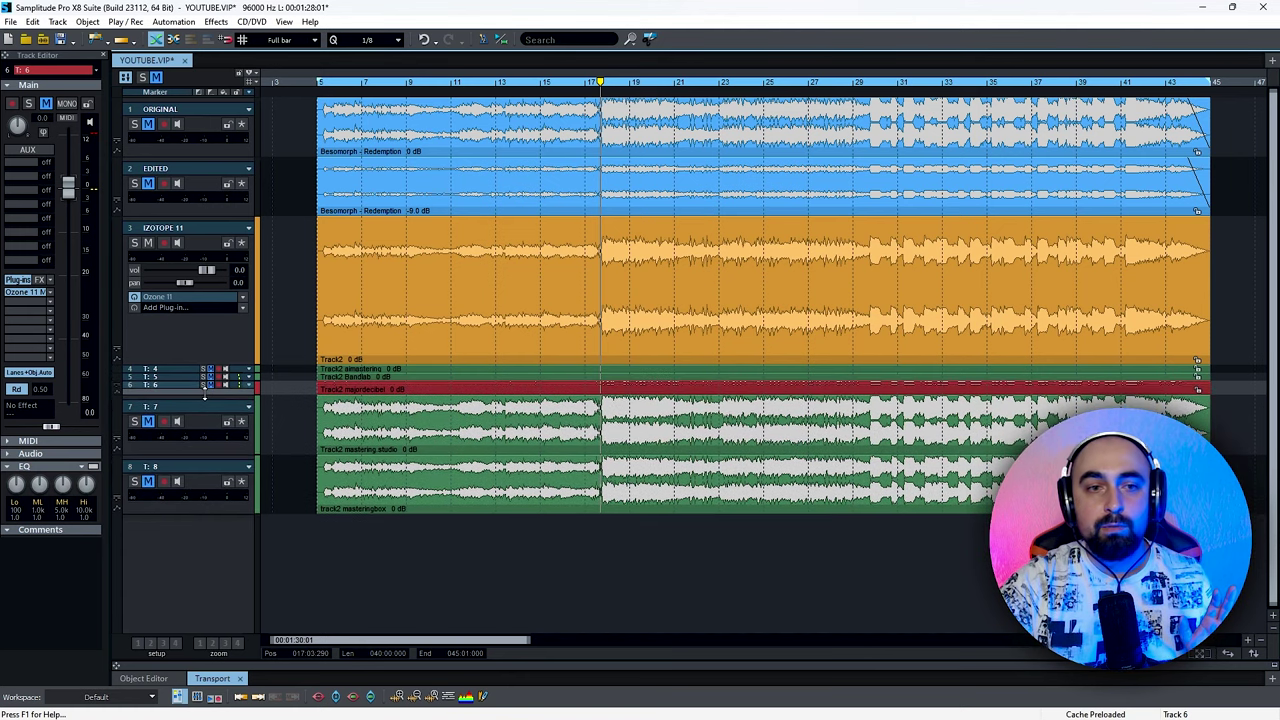
left_click_drag(214, 460, 205, 418)
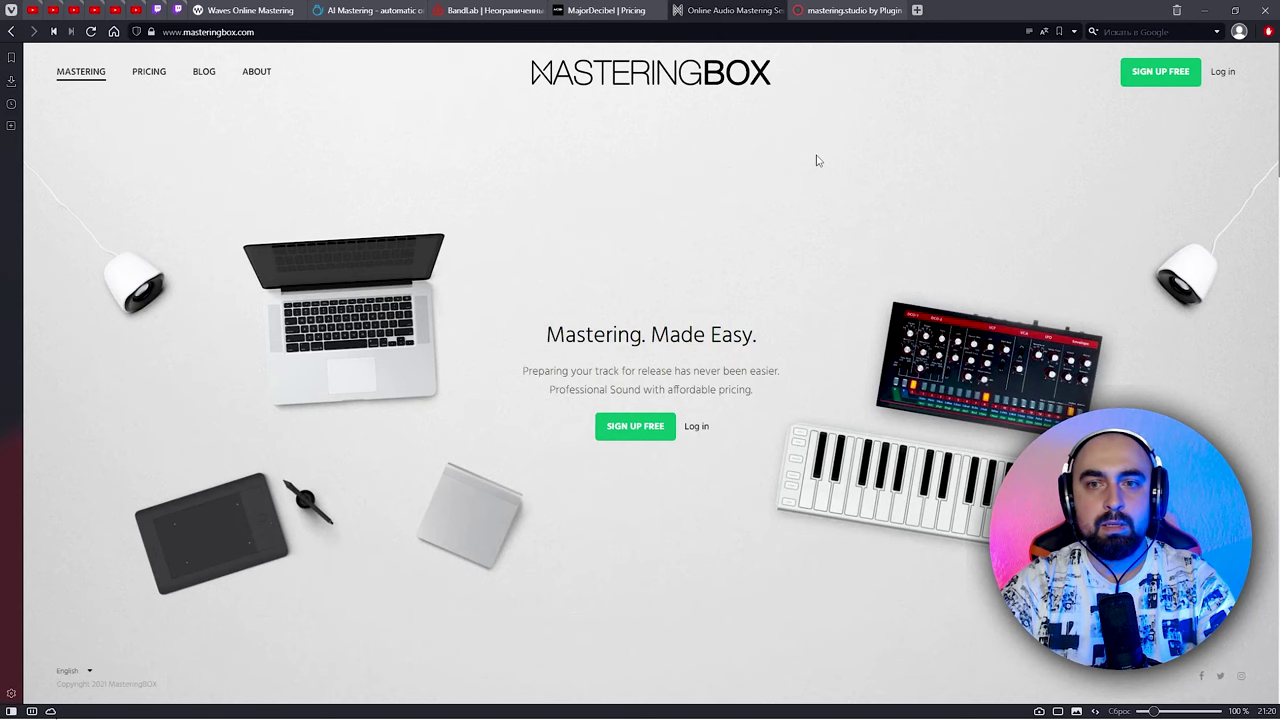
Examine the MasteringBOX monthly pricing, comparing the MP3 and WAV terms of the Basic, Pro and Unlimited plans.
left_click(149, 71)
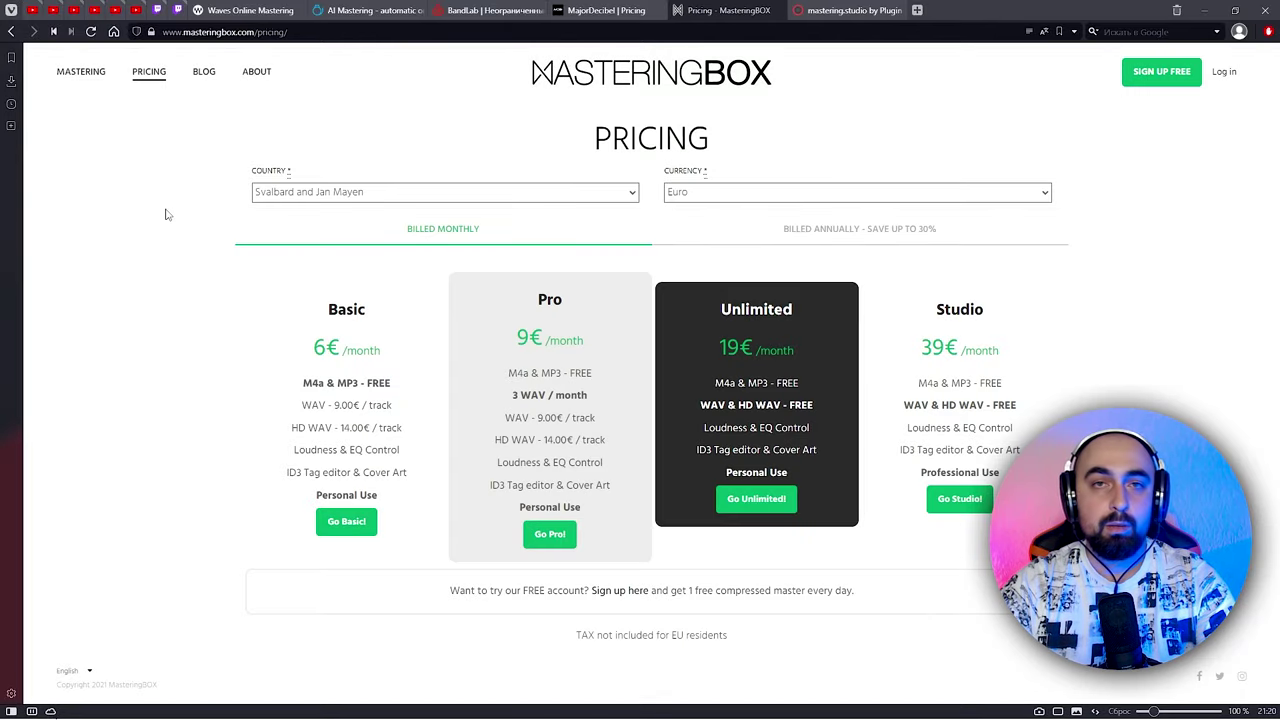
left_click_drag(337, 383, 391, 383)
left_click(225, 366)
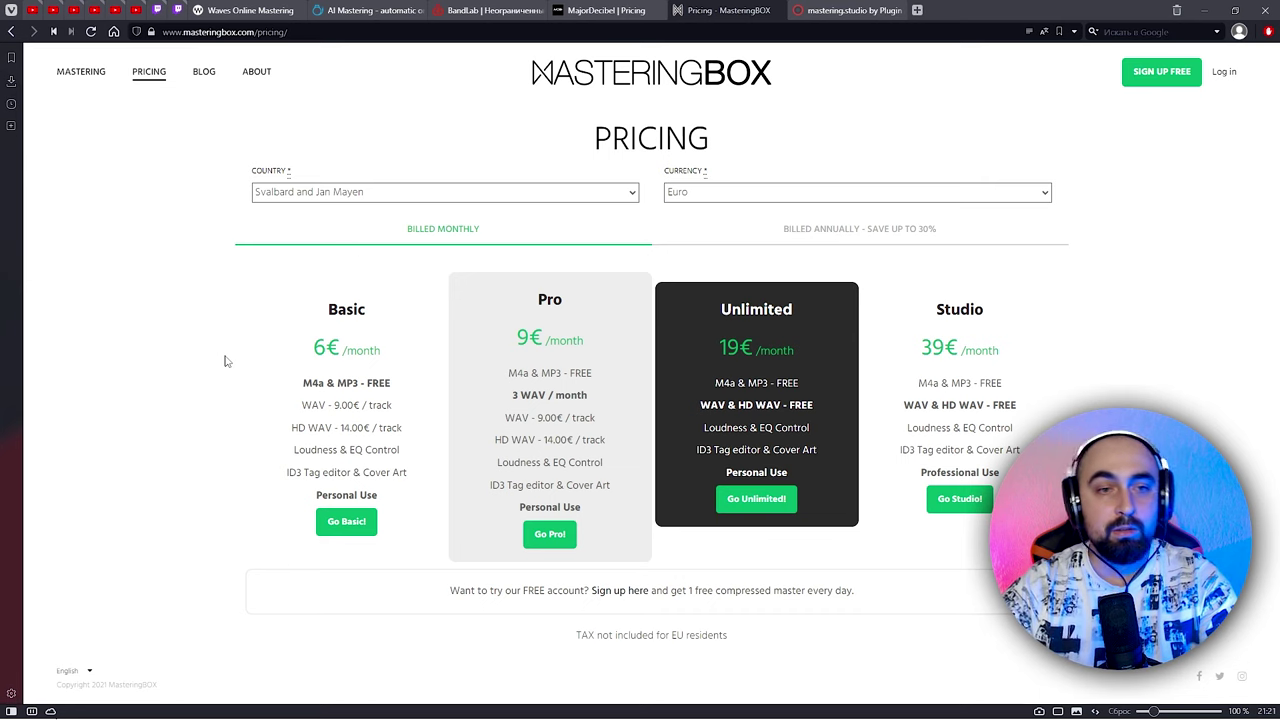
left_click_drag(302, 406, 400, 408)
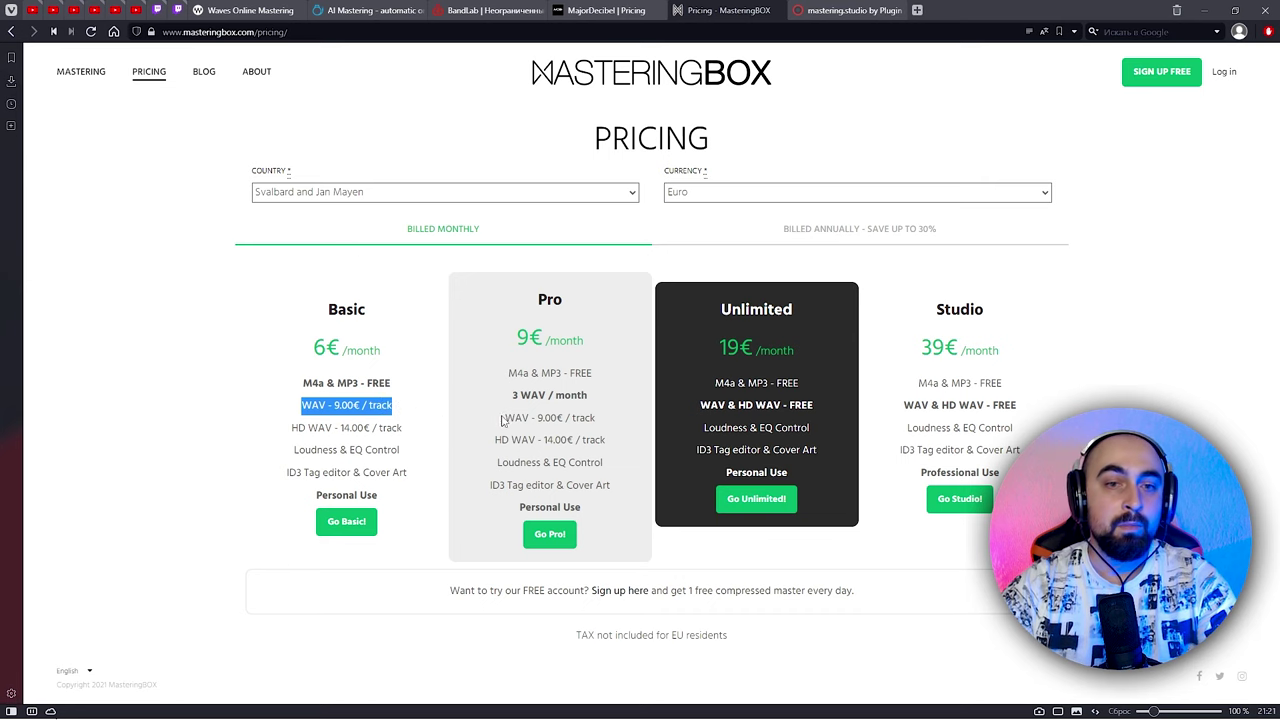
left_click_drag(502, 420, 600, 419)
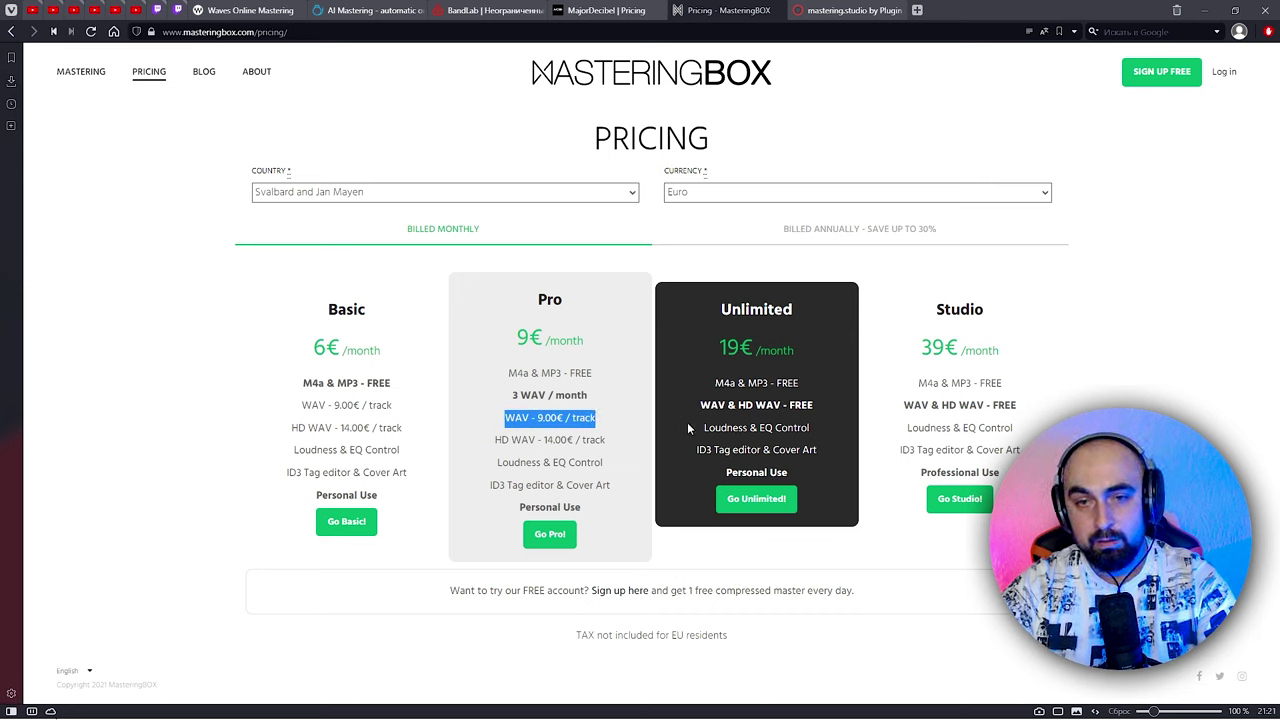
left_click_drag(698, 405, 818, 404)
left_click(138, 357)
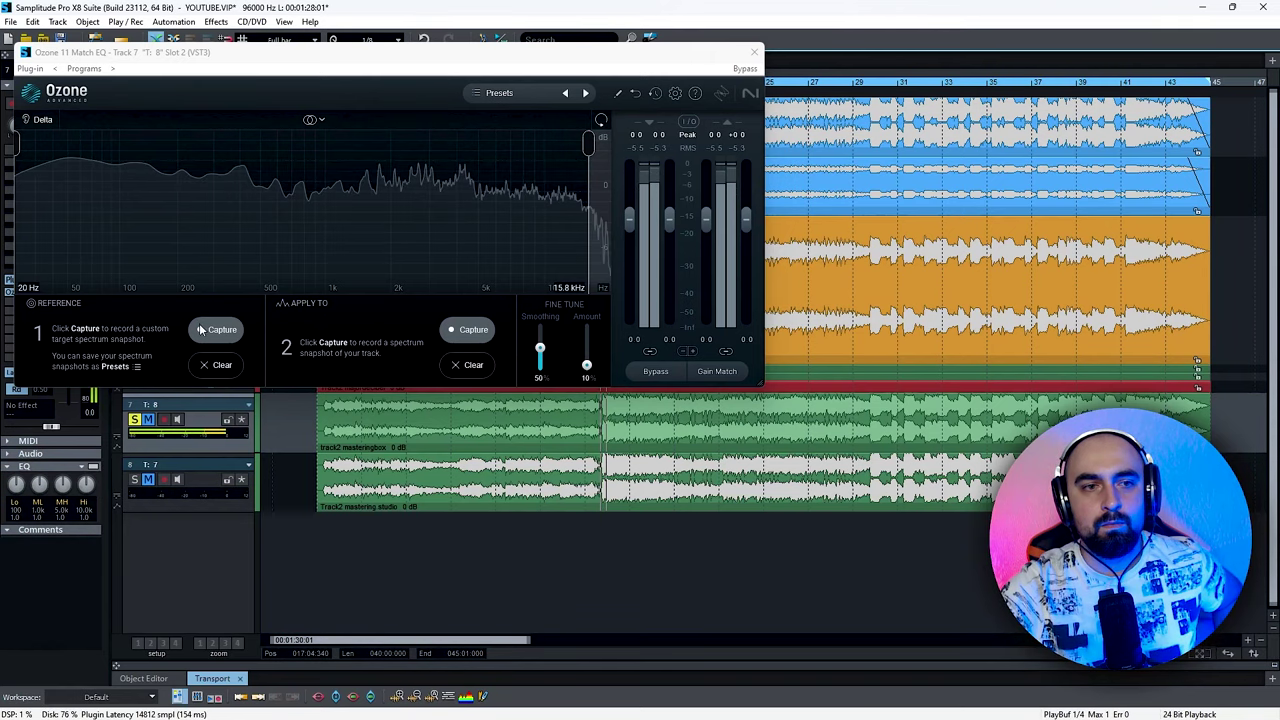
Capture the masteringbox track's reference spectrum in Match EQ during playback, stop playback and close the plug-in window.
left_click(216, 329)
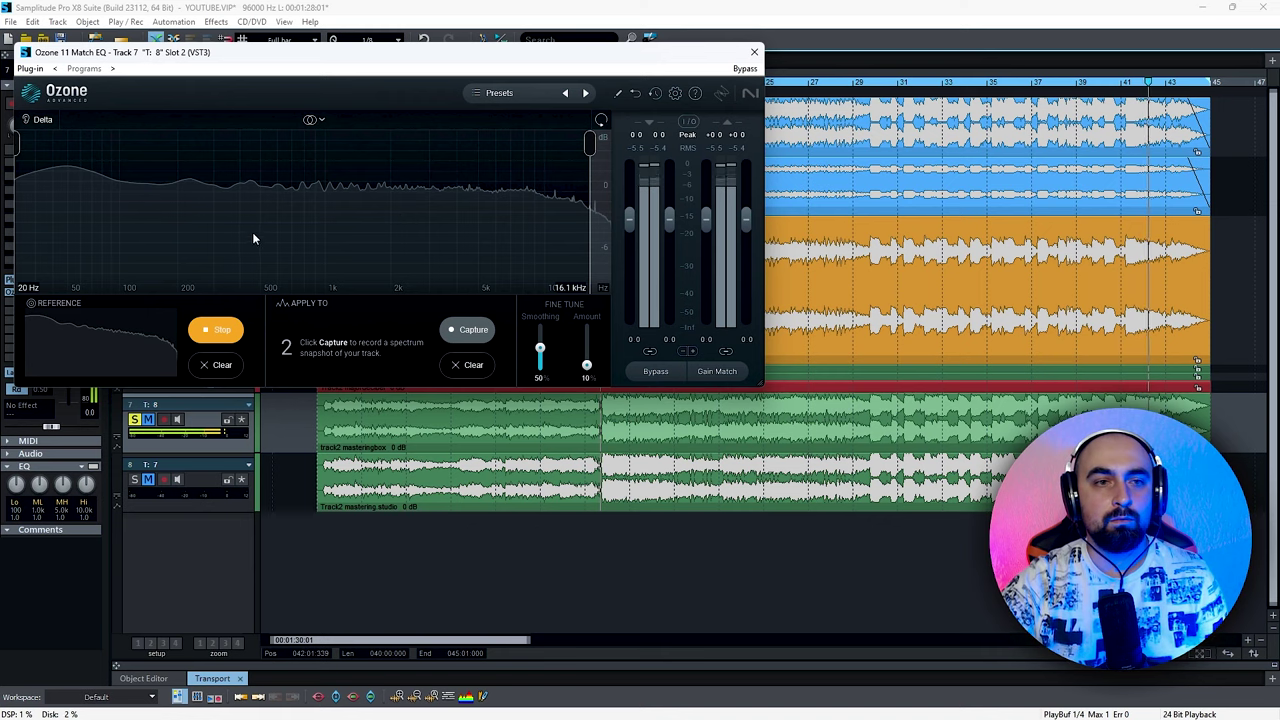
left_click(213, 331)
key("space")
left_click(286, 418)
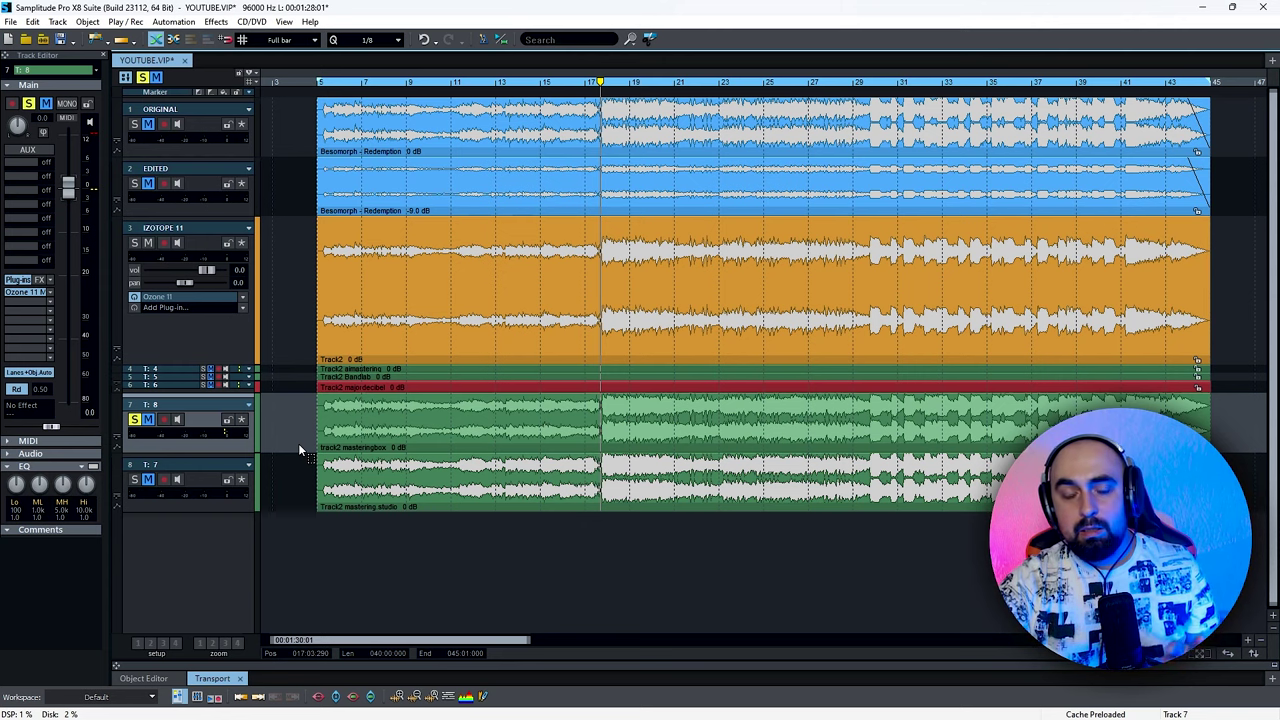
Turn off solo on the masteringbox track, keep it muted and collapse it to minimum height.
left_click(137, 419)
left_click(149, 420)
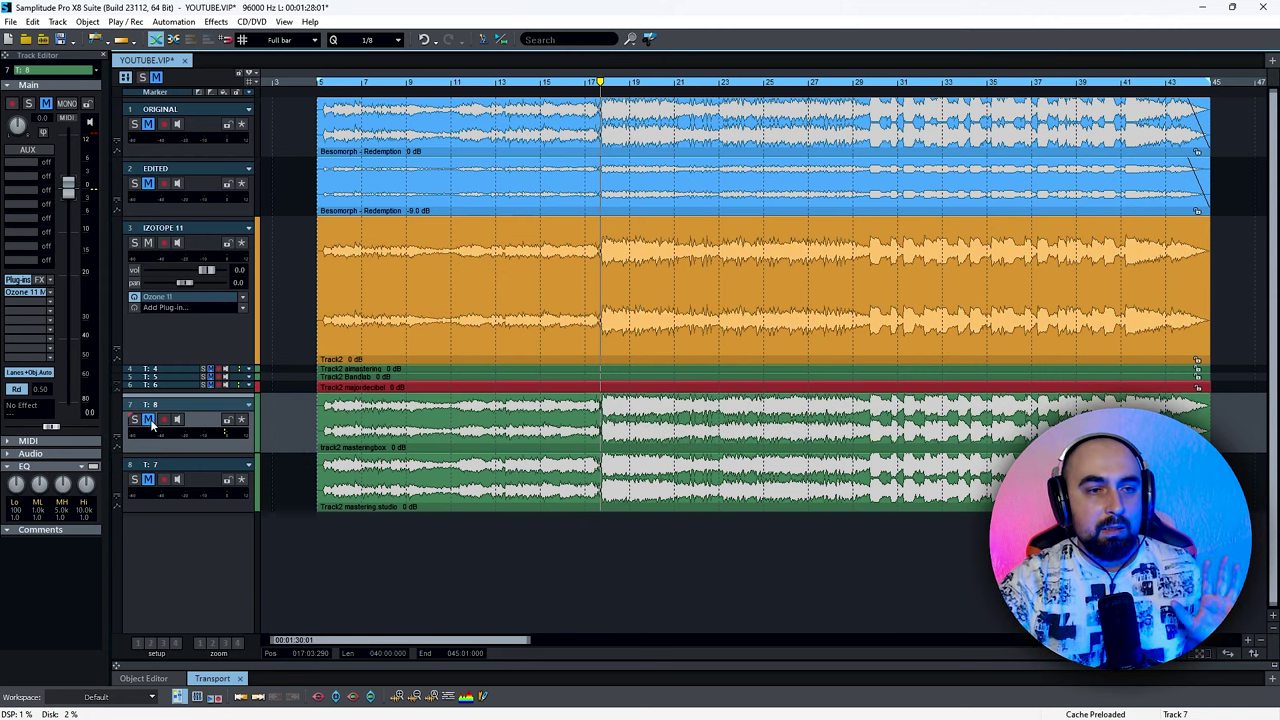
left_click_drag(190, 453, 190, 405)
left_click(287, 452)
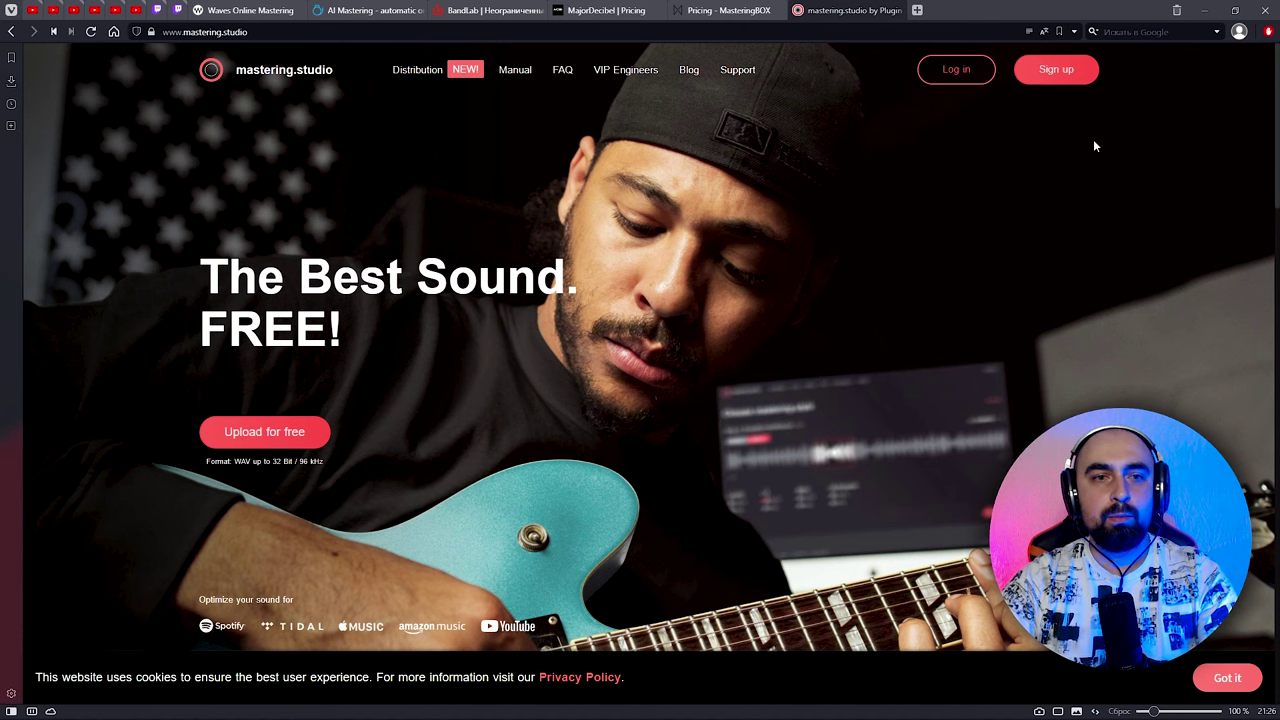
Examine the mastering.studio format and pricing tiers, comparing CD Master, Artist Streaming and Label Quality, including the free tier's bit depth and sample rate.
scroll(967, 377, "down", 3)
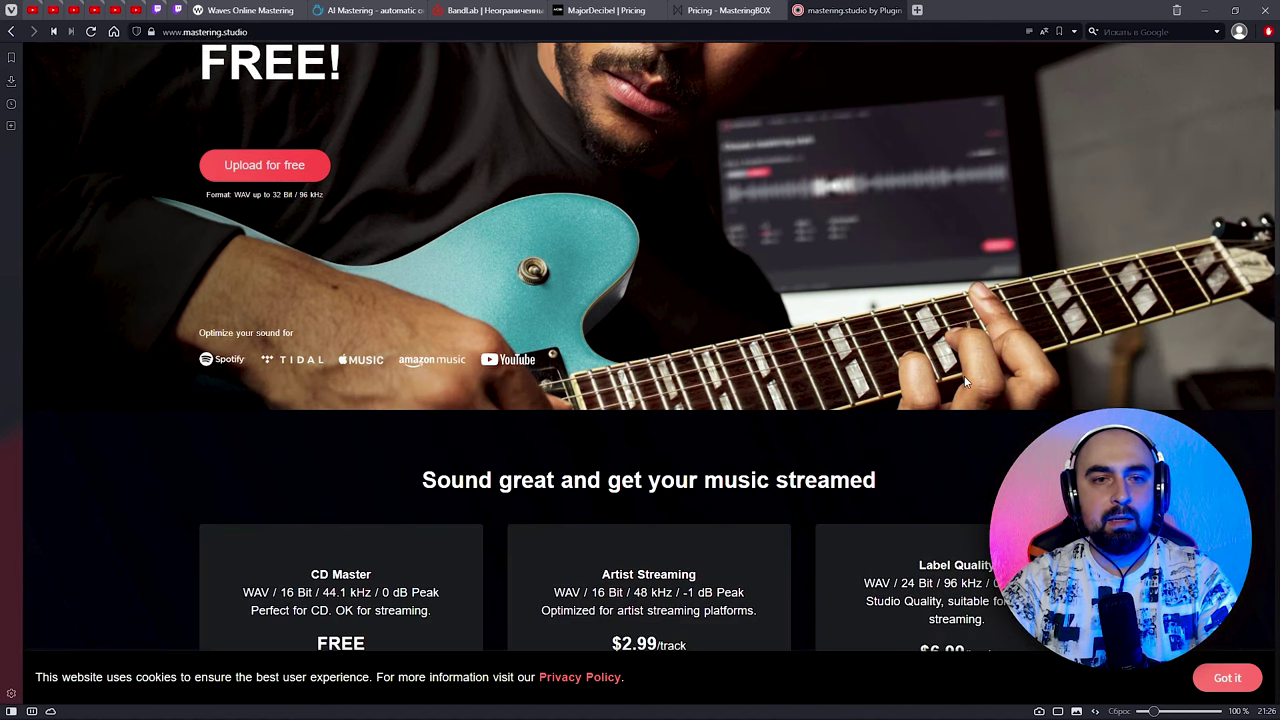
scroll(967, 381, "down", 3)
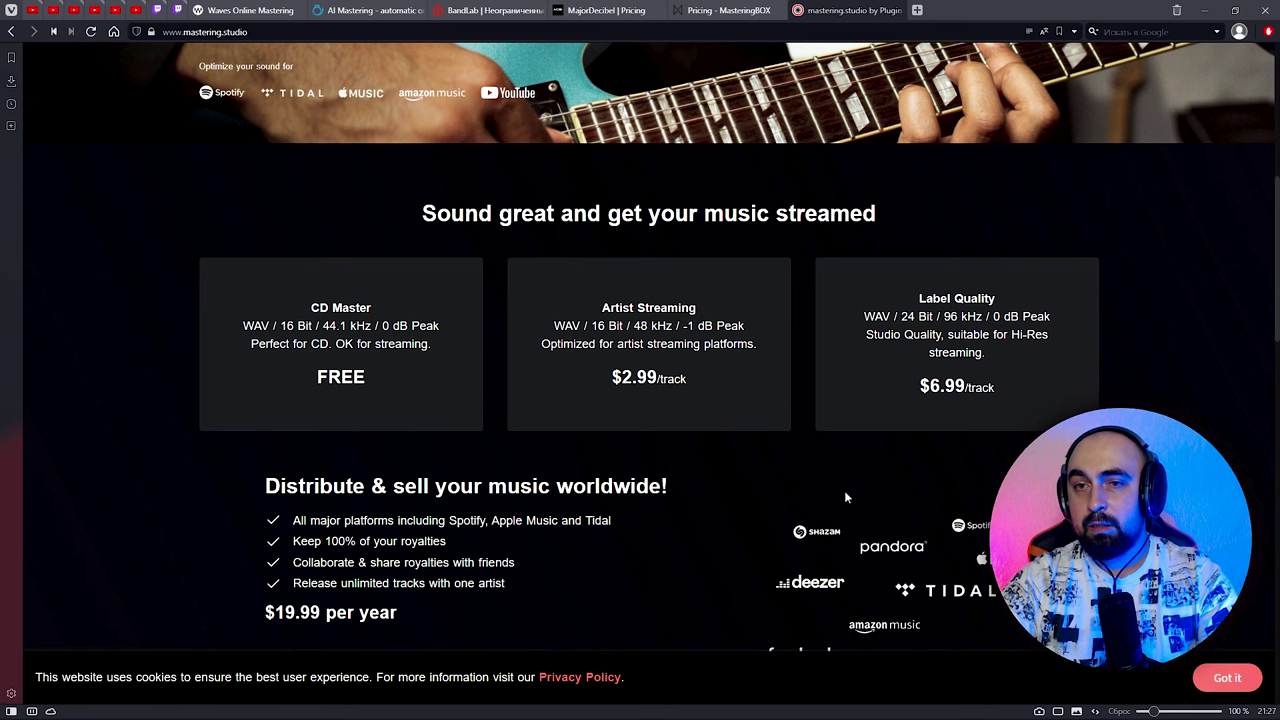
left_click_drag(918, 298, 1148, 304)
left_click(1169, 337)
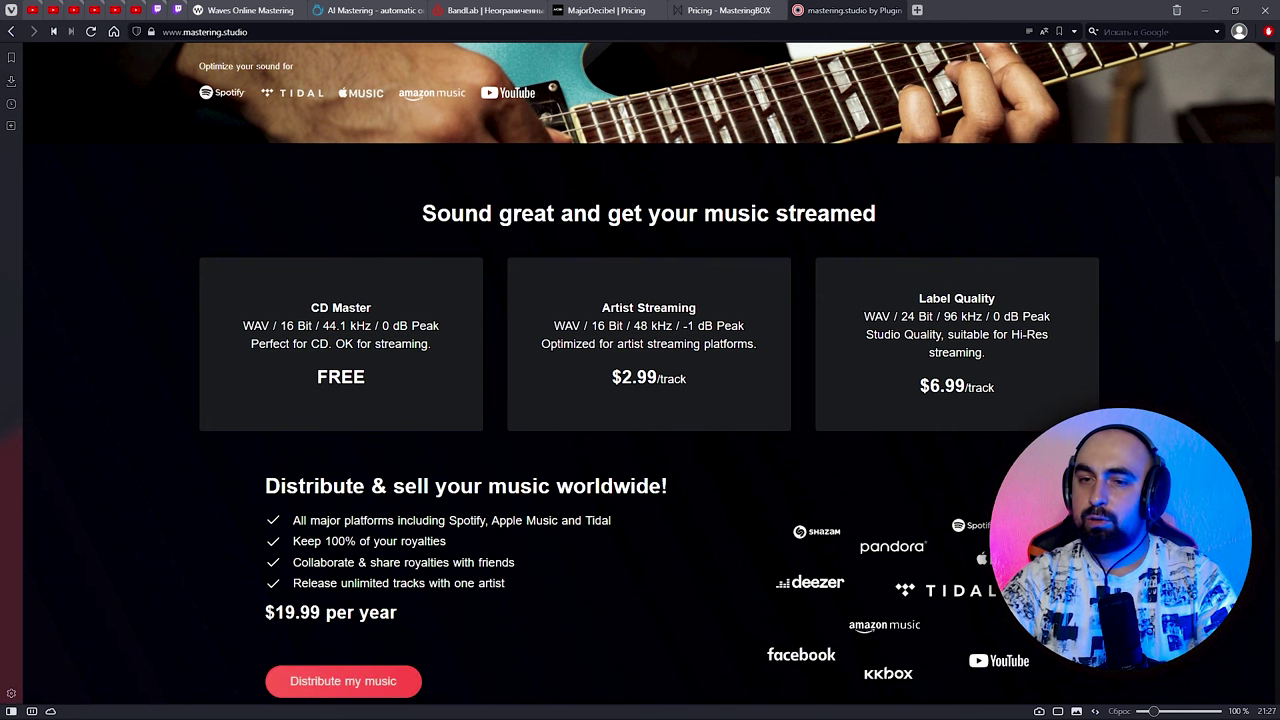
scroll(990, 326, "down", 2)
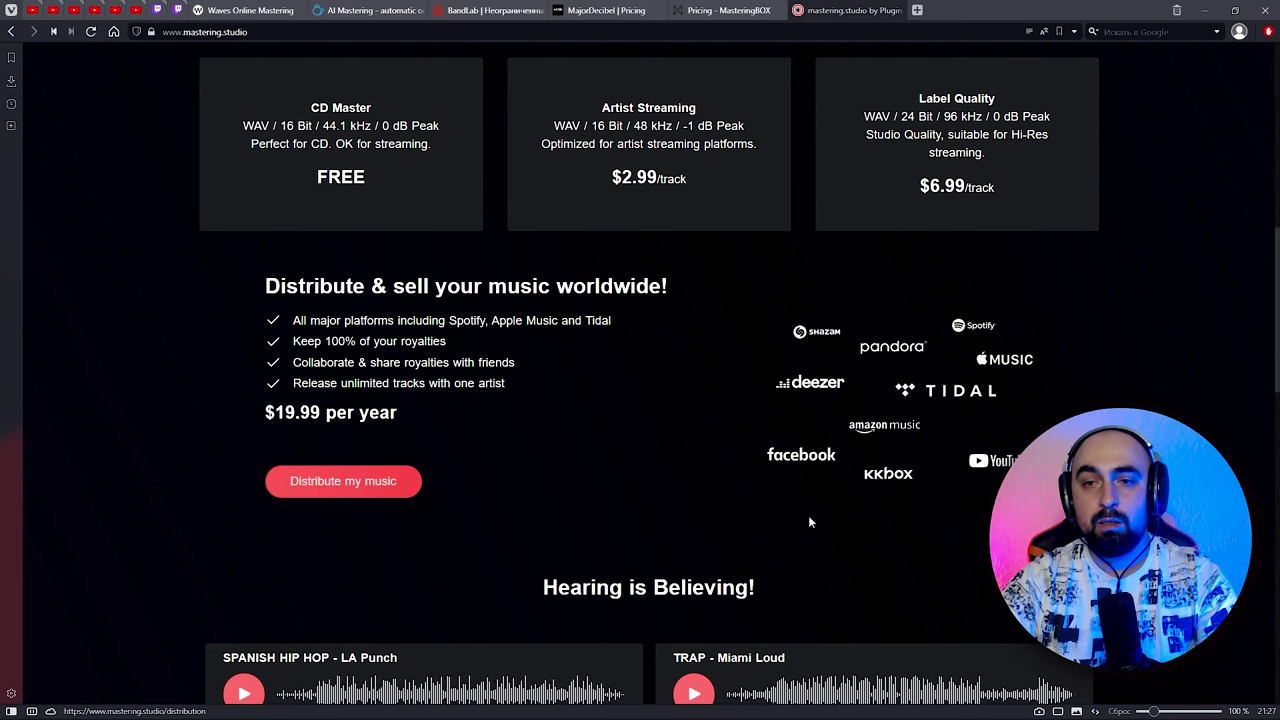
scroll(806, 517, "down", 5)
scroll(648, 380, "down", 8)
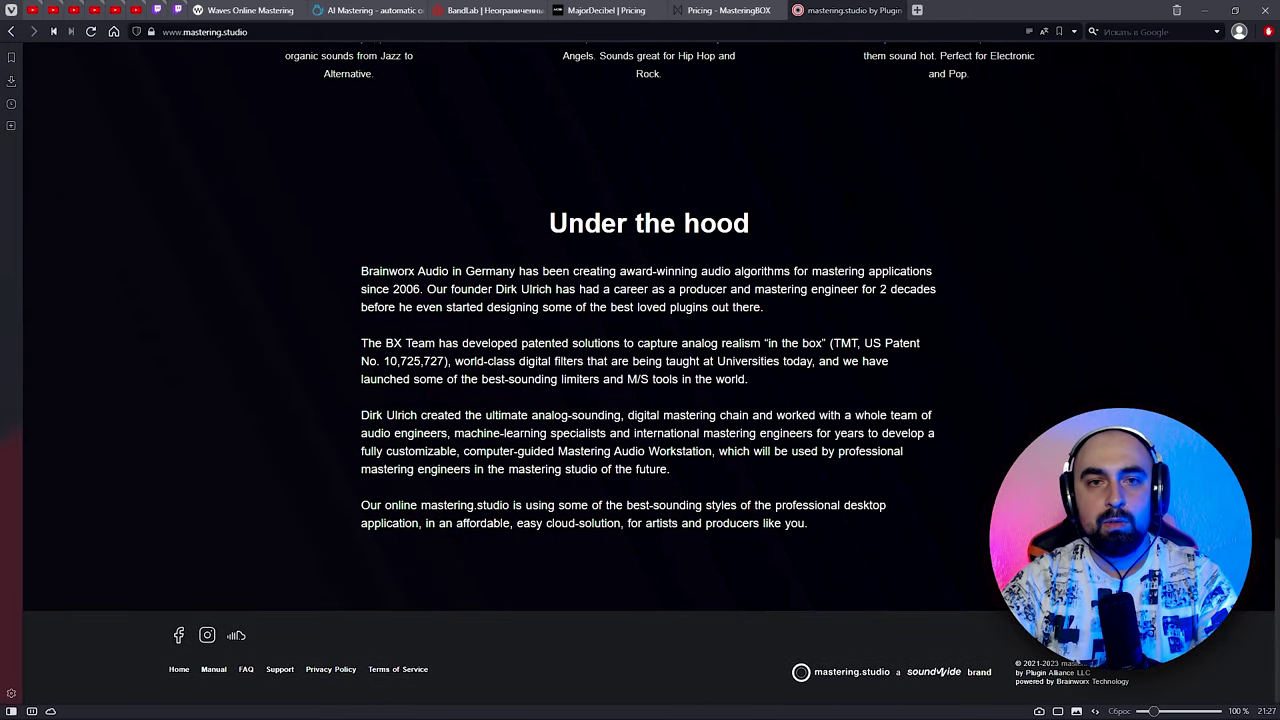
scroll(640, 360, "up", 20)
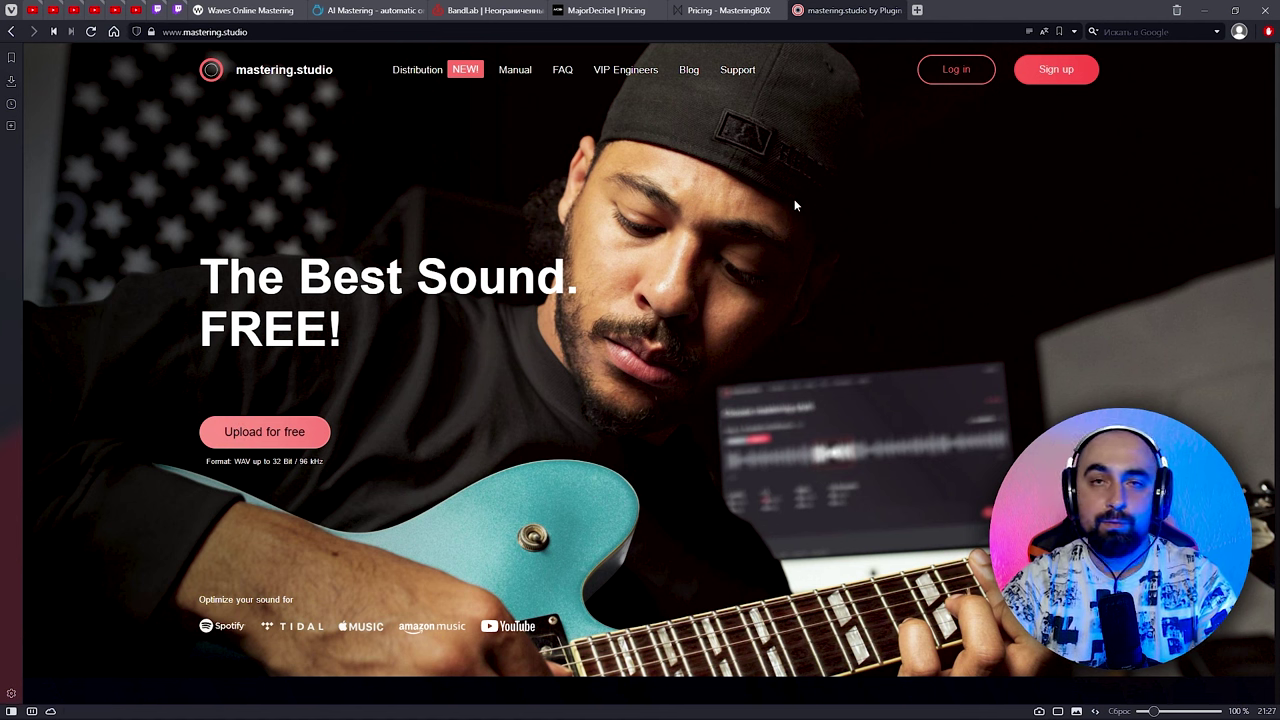
scroll(794, 205, "down", 10)
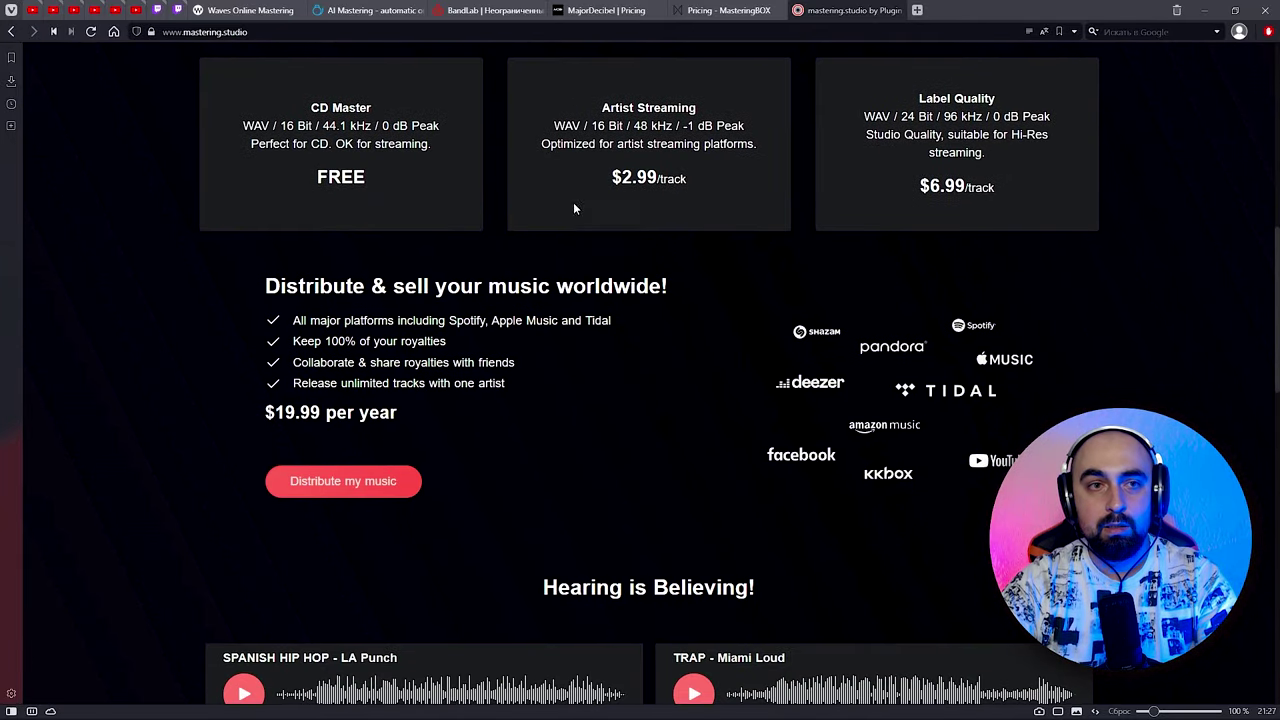
left_click_drag(278, 125, 371, 125)
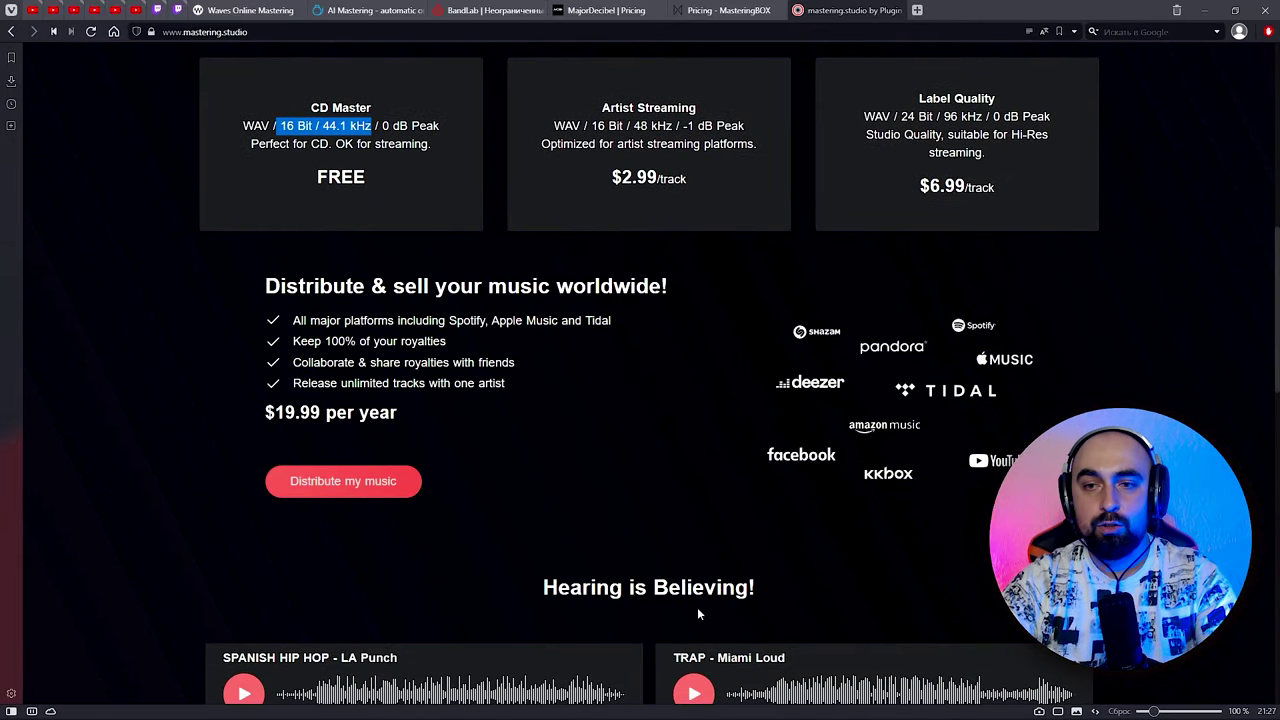
left_click(663, 464)
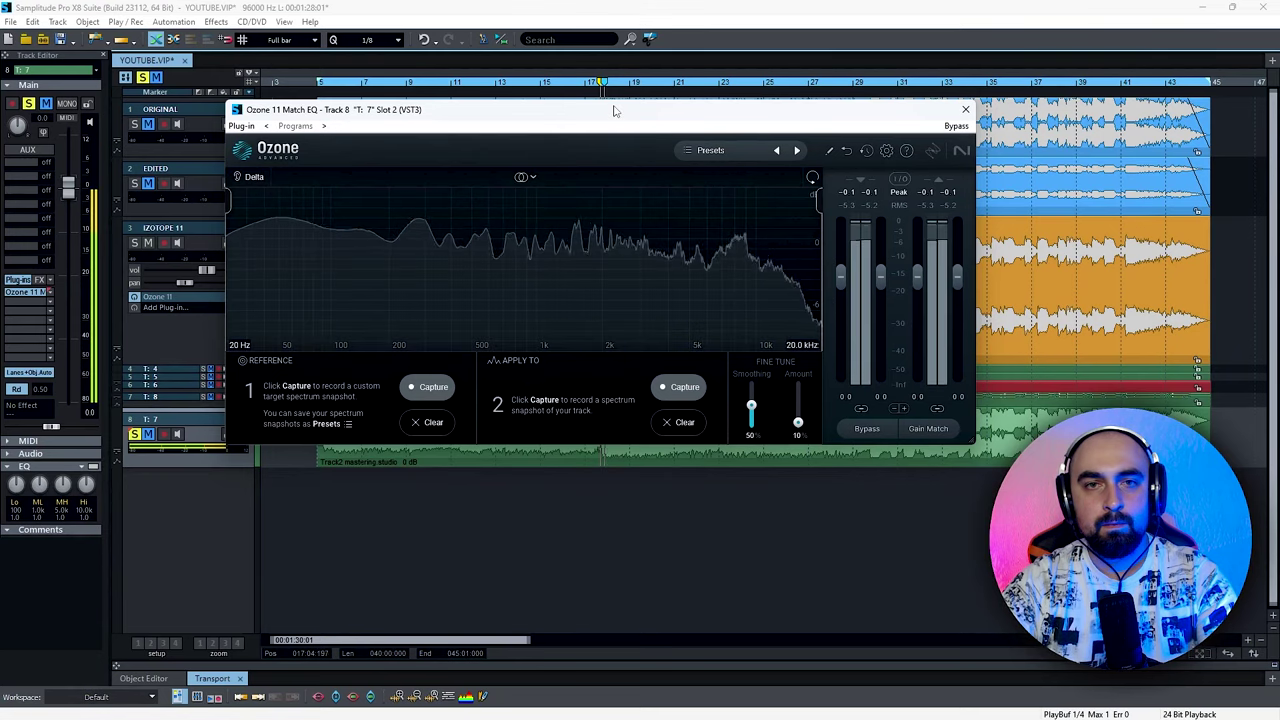
In Samplitude, capture the mastering.studio track's reference spectrum in Match EQ during playback, stop playback and close the plug-in window.
left_click_drag(614, 109, 416, 40)
left_click(248, 321)
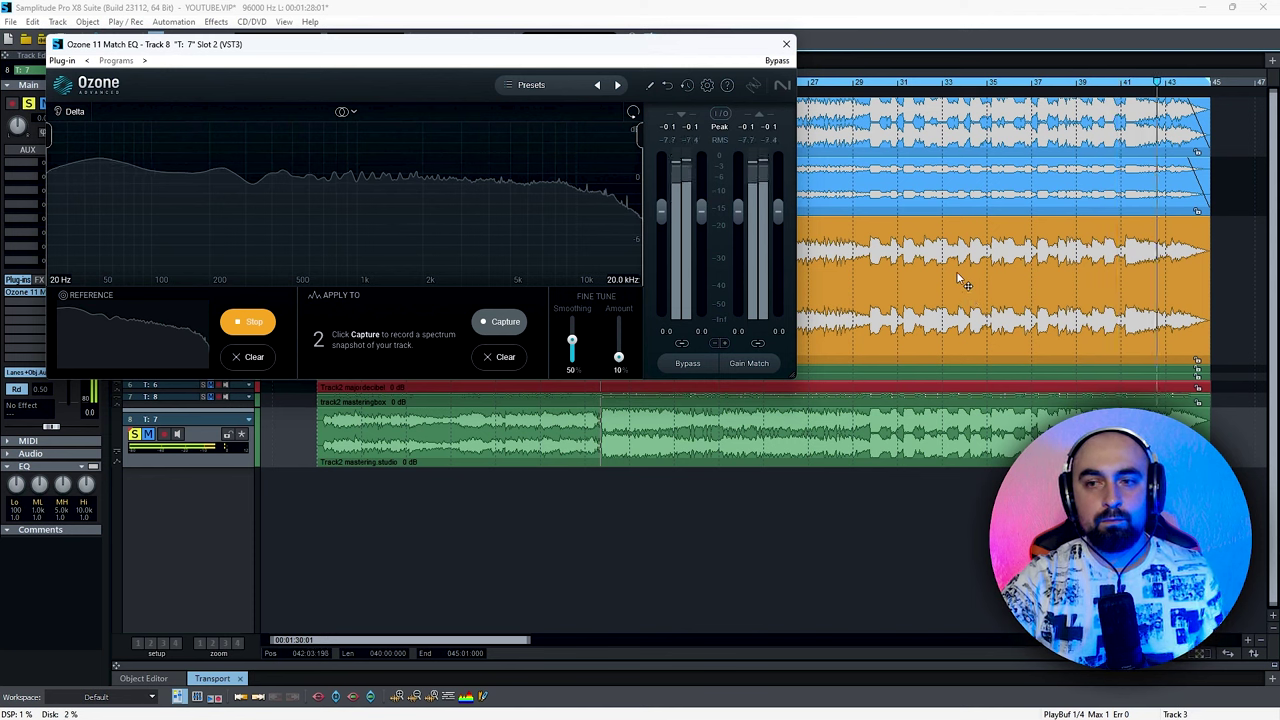
left_click(248, 321)
key("space")
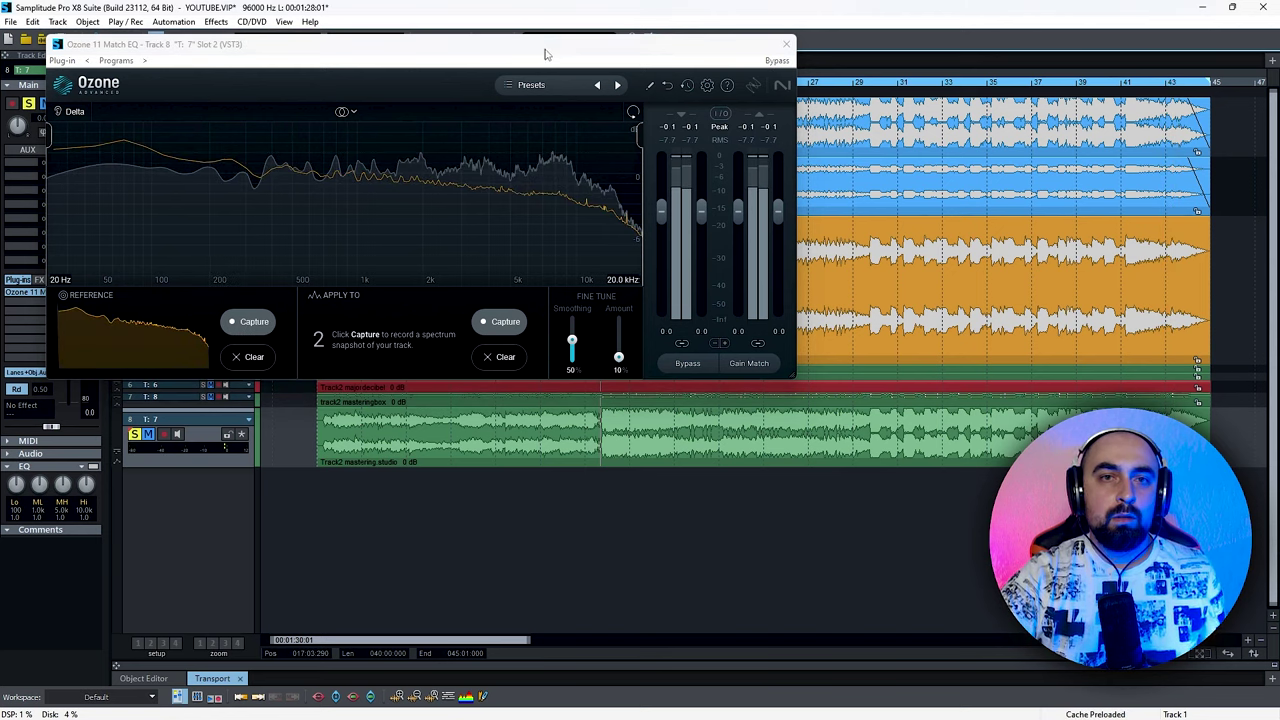
left_click_drag(547, 51, 737, 139)
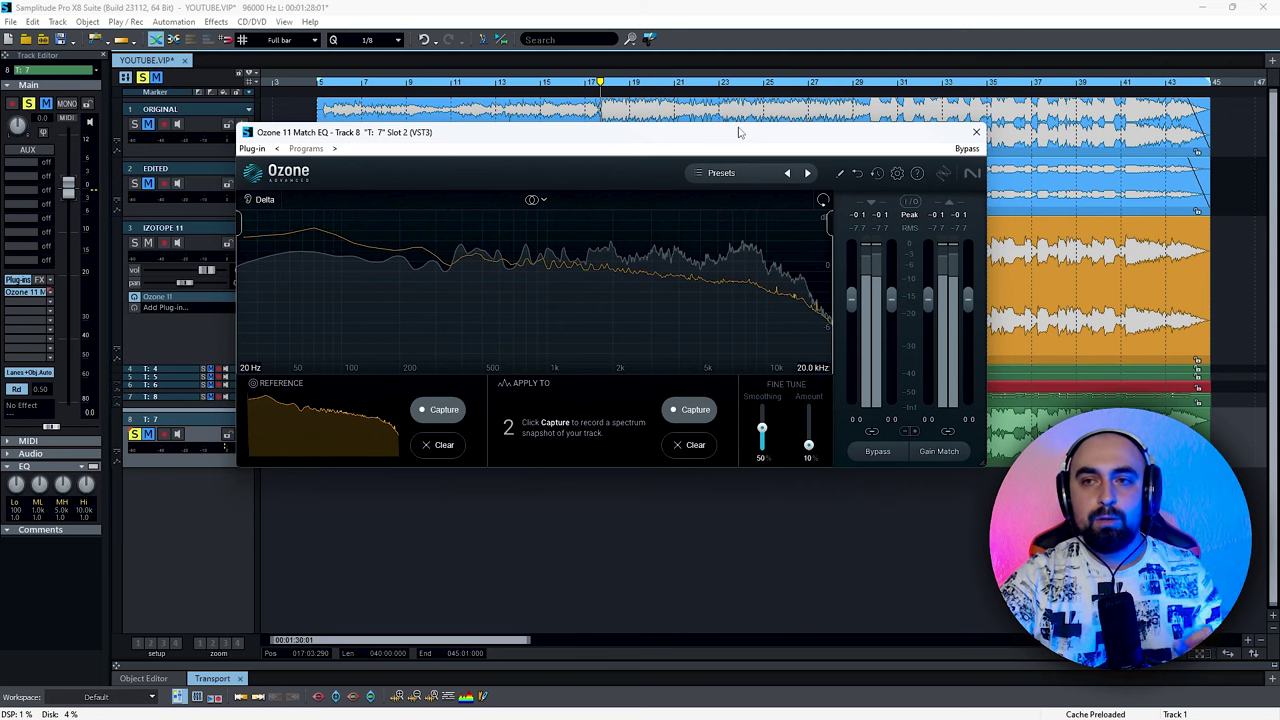
left_click(976, 132)
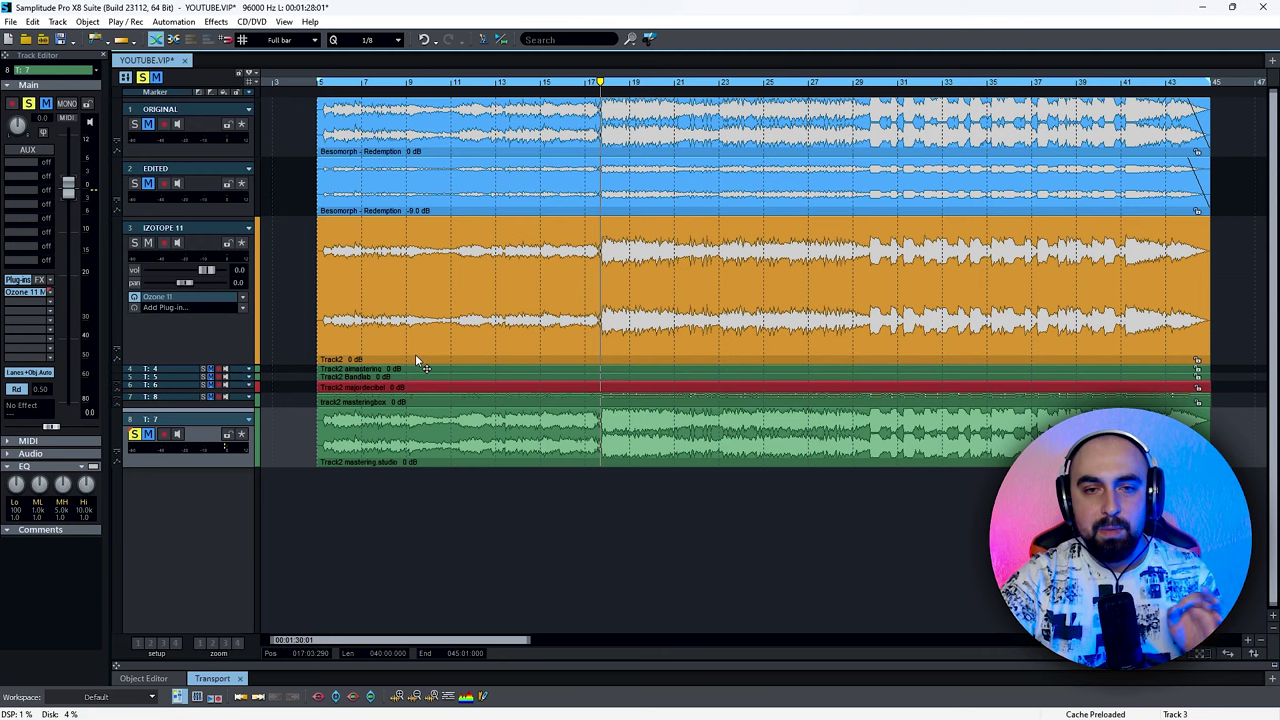
Reset all tracks to equal height and clear the active solo.
left_click(338, 697)
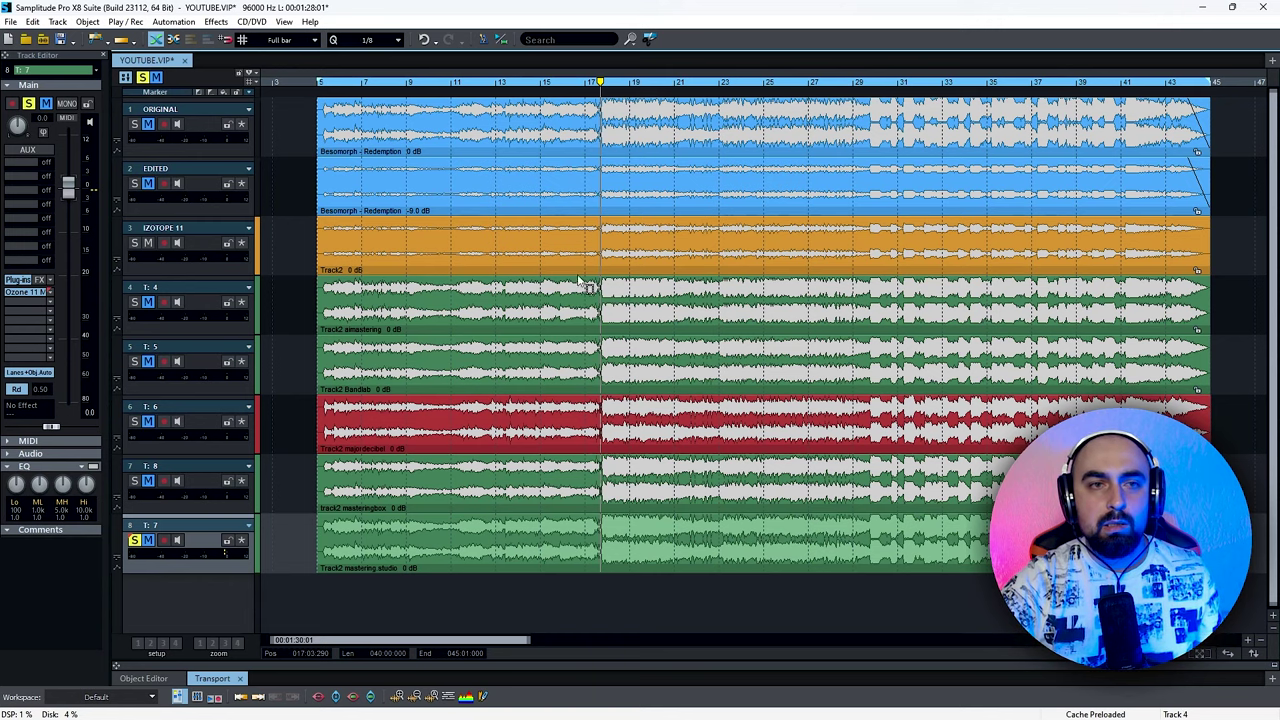
left_click(143, 77)
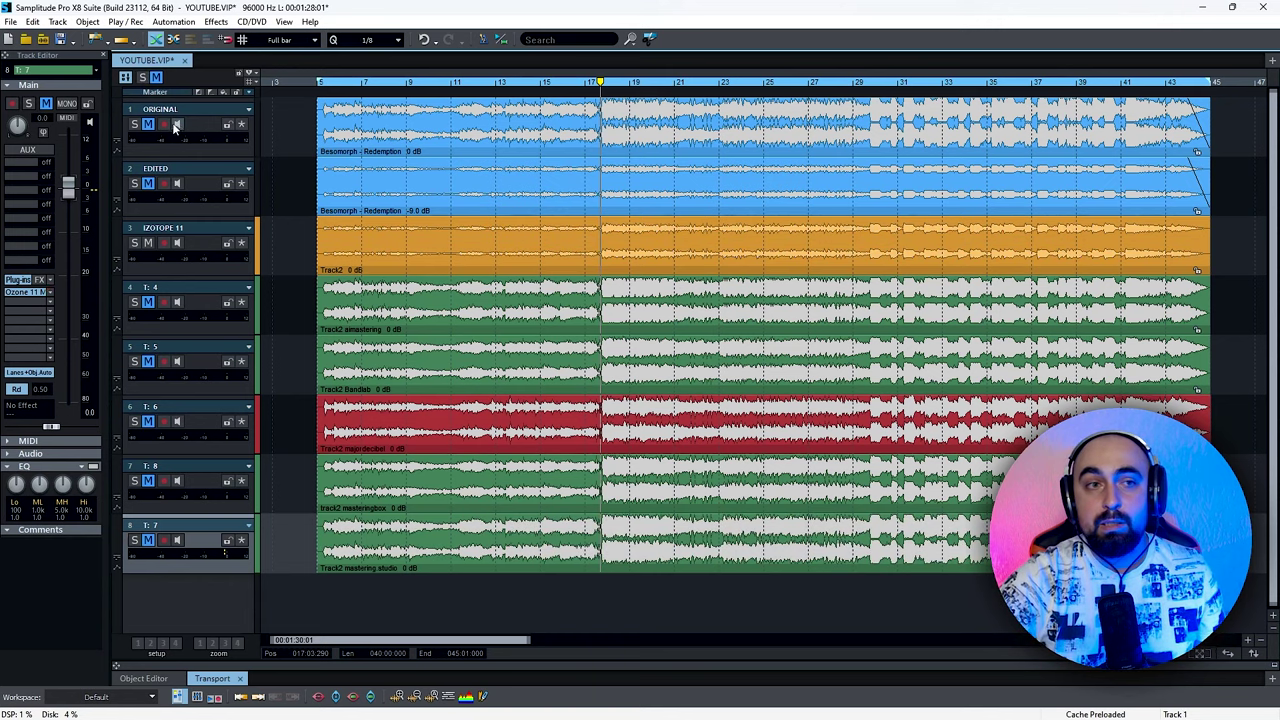
Solo the ORIGINAL track, listen from around bars 17 and 29, return the playhead to about bar 17 and turn solo off.
left_click(135, 125)
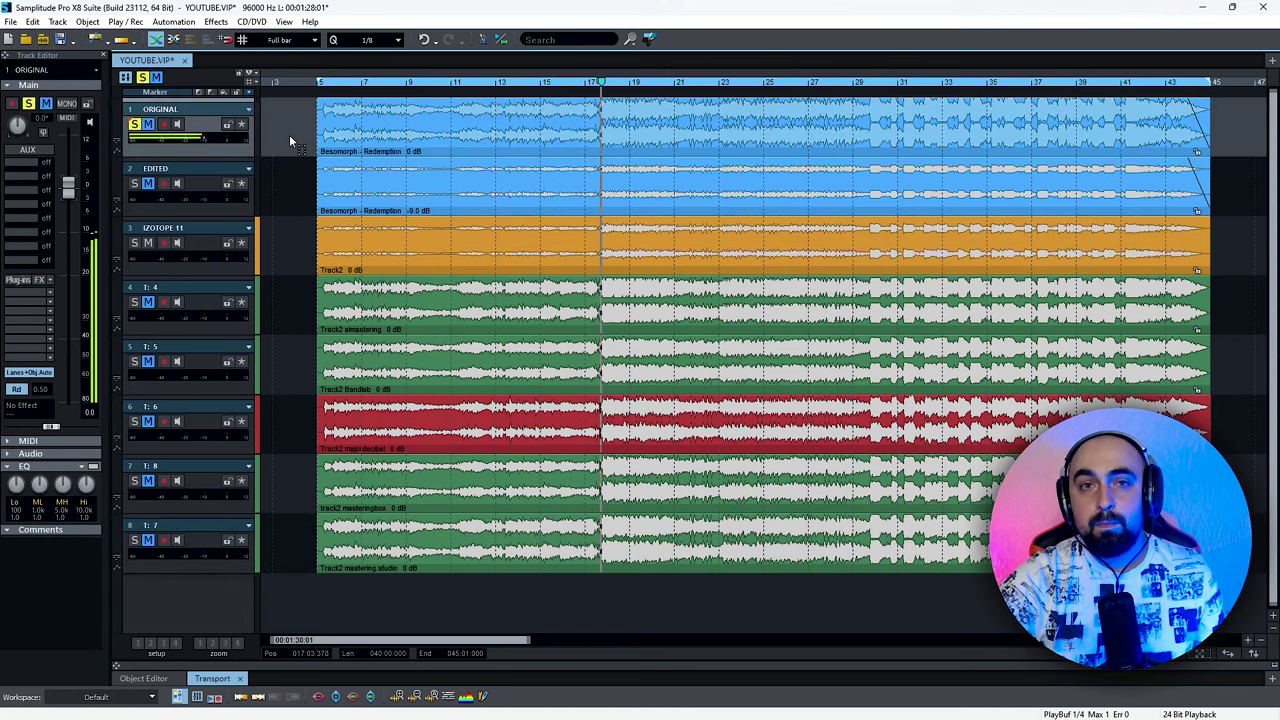
key("space")
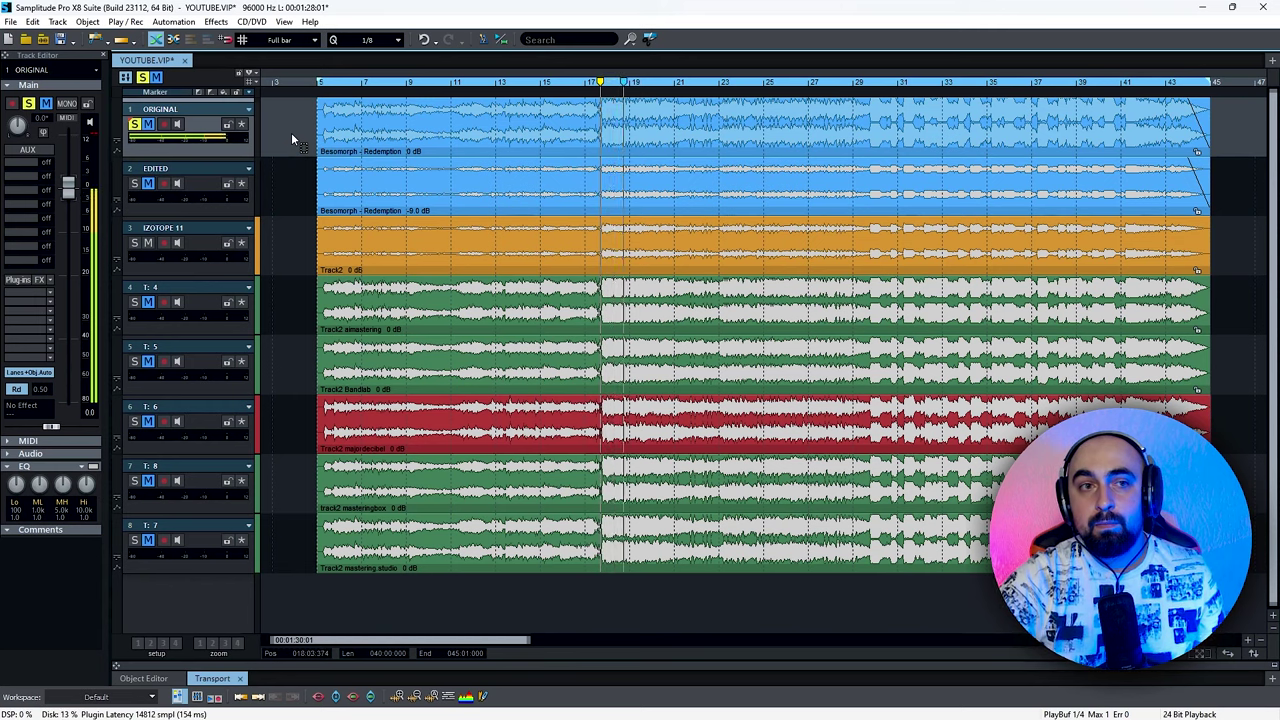
left_click(866, 87)
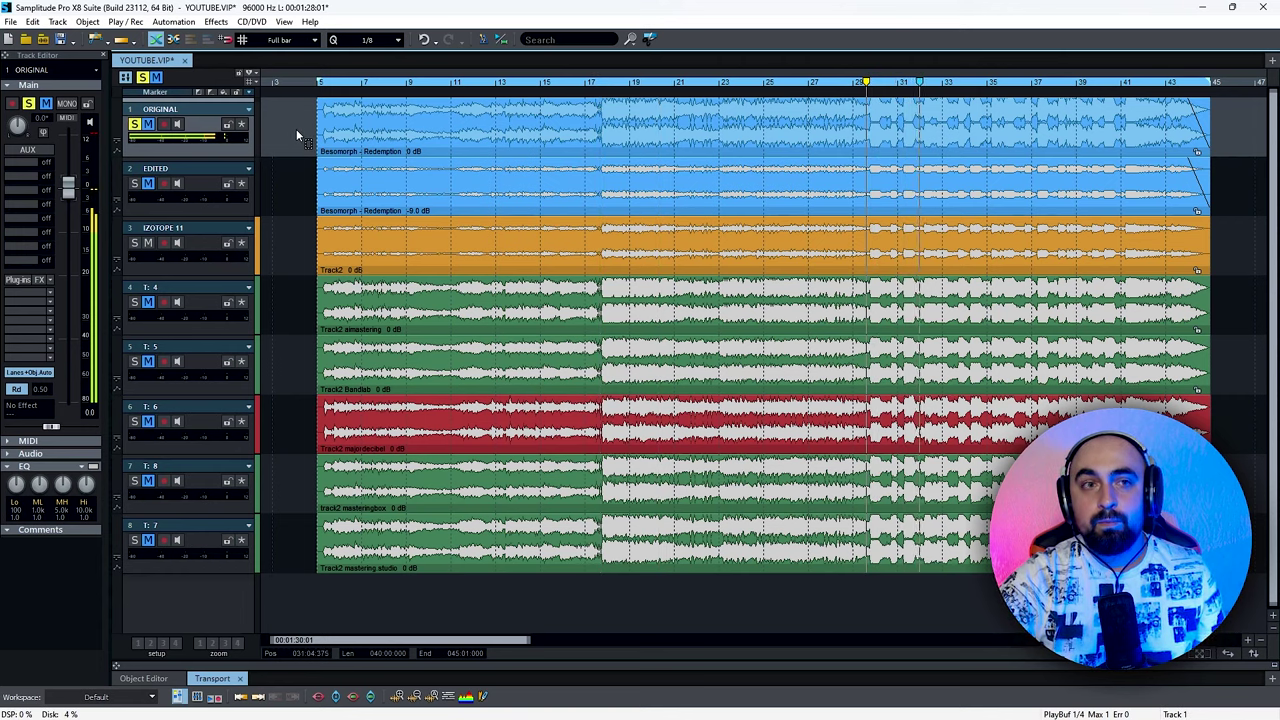
key("space")
left_click(597, 105)
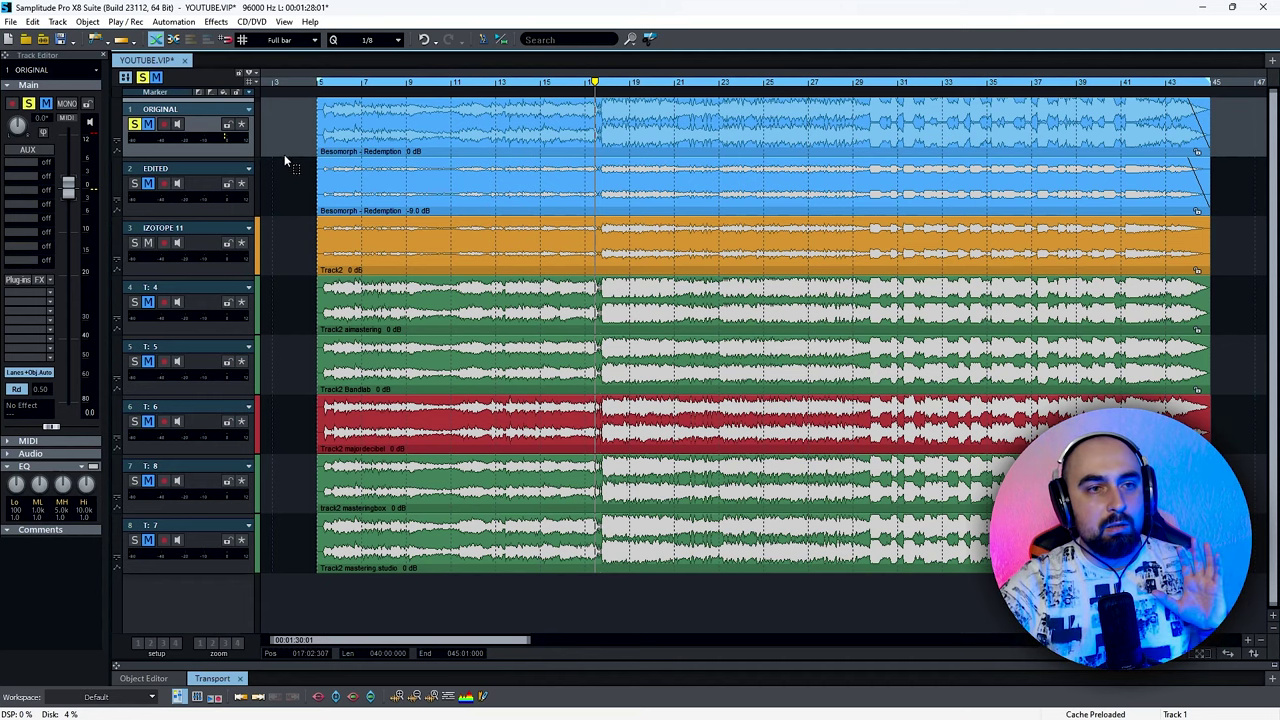
left_click(135, 125)
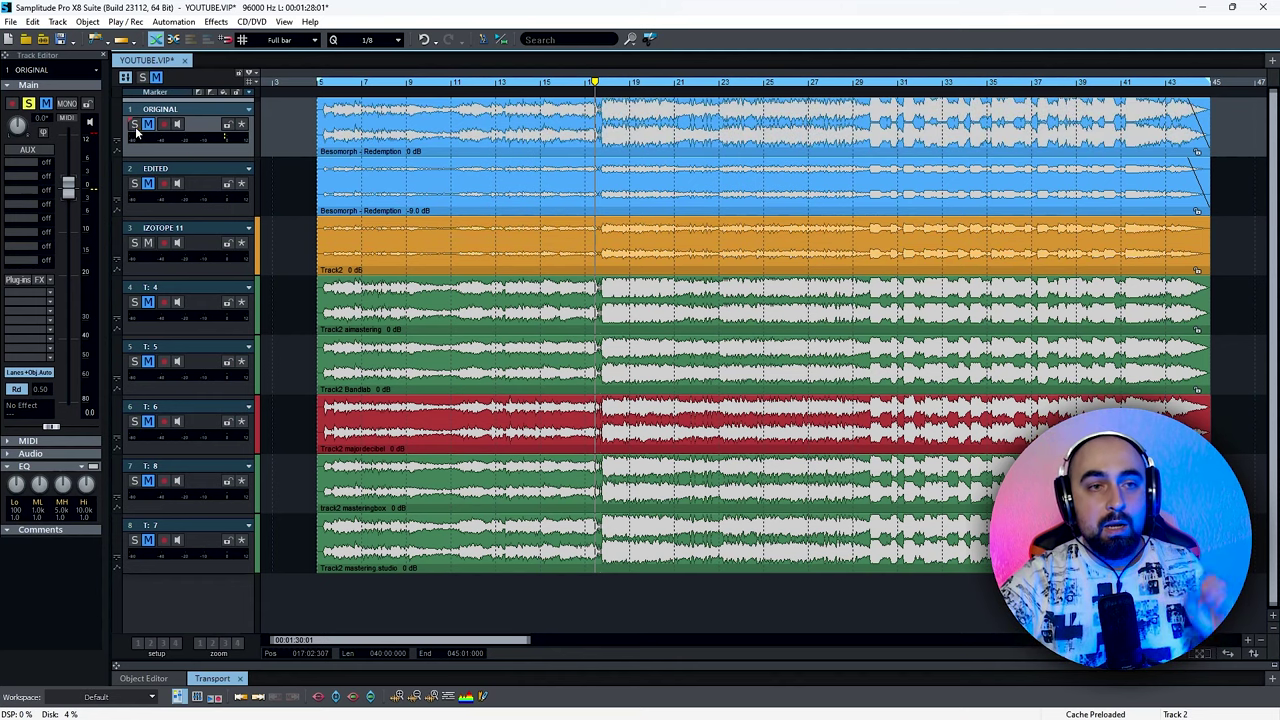
Select the IZOTOPE 11 track, open its Ozone 11 plug-in and start playback from around bar 17.
left_click(298, 240)
left_click(30, 291)
left_click(292, 228)
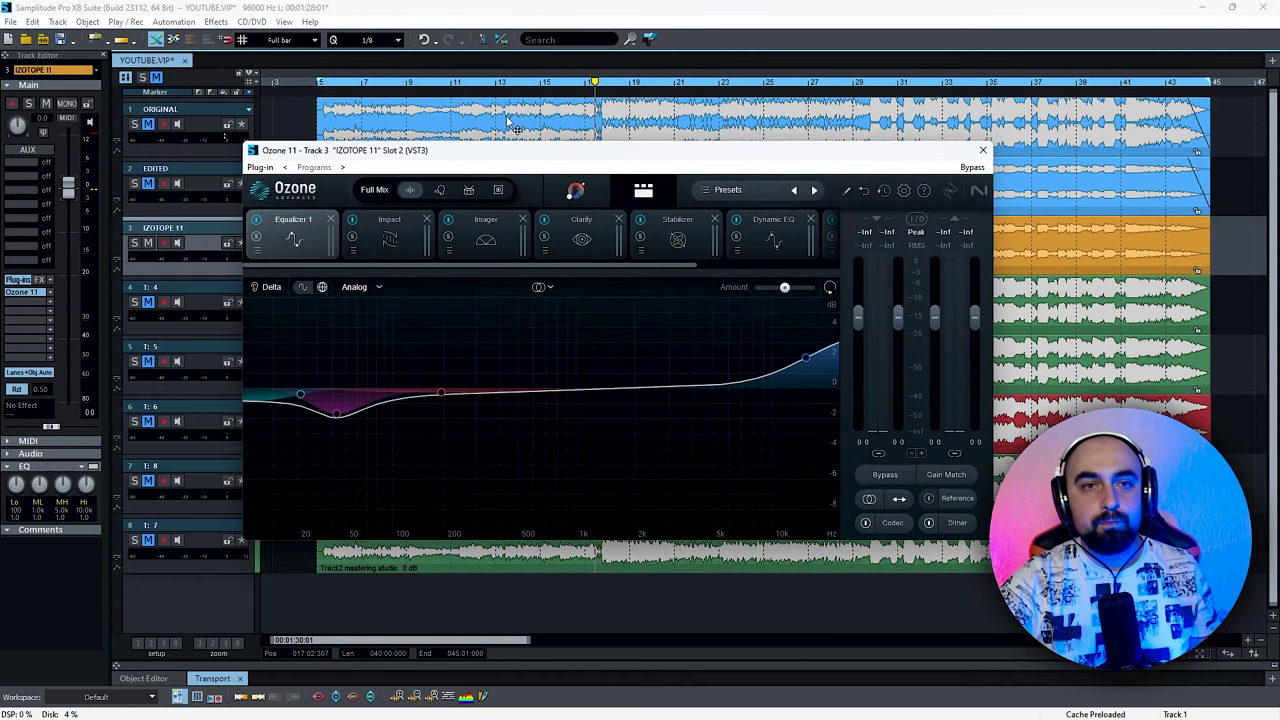
key("space")
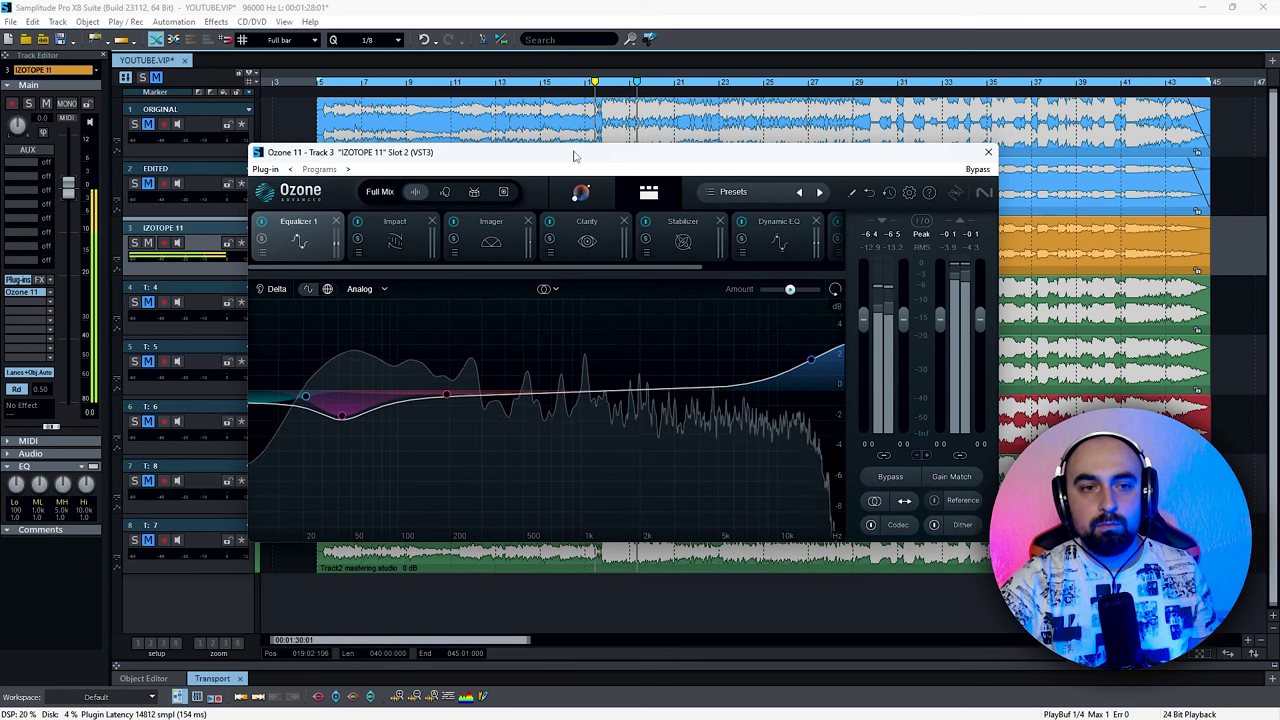
Examine Ozone 11's Imager, Clarity, Stabilizer, Dynamic EQ and Maximizer modules one by one during playback.
left_click(466, 238)
left_click(592, 234)
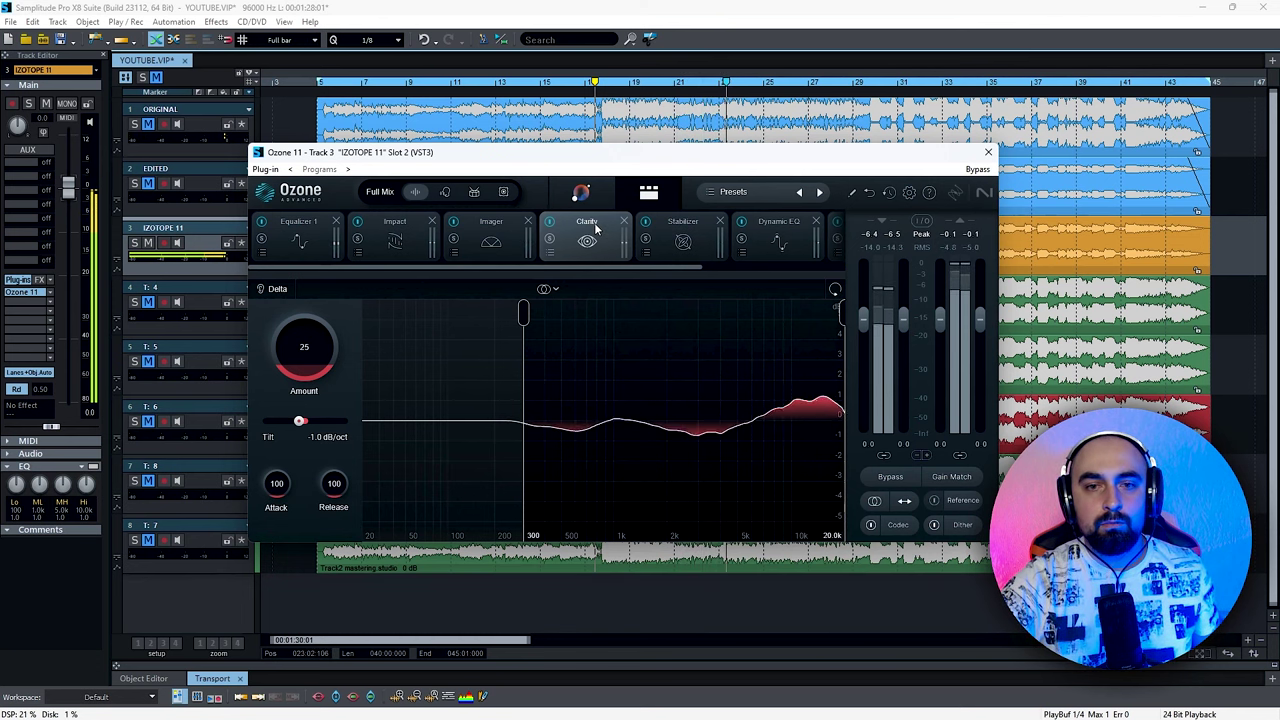
left_click(685, 240)
left_click_drag(652, 267, 724, 267)
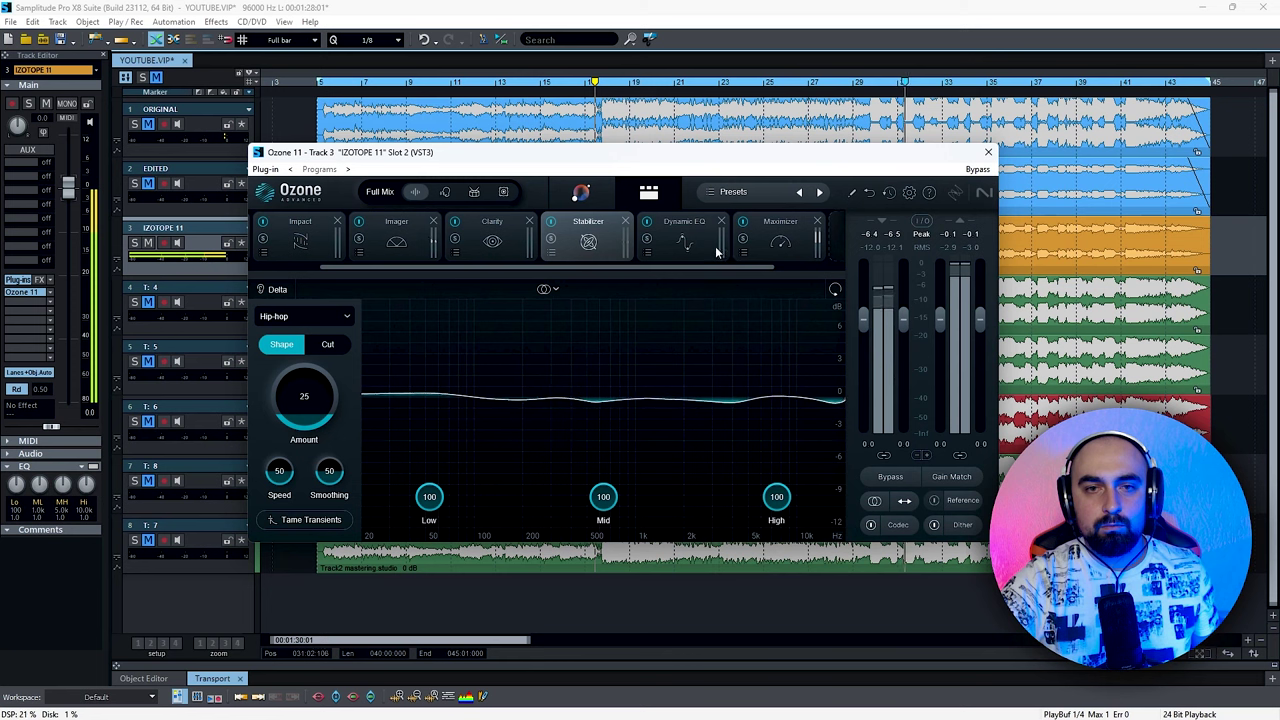
left_click(718, 250)
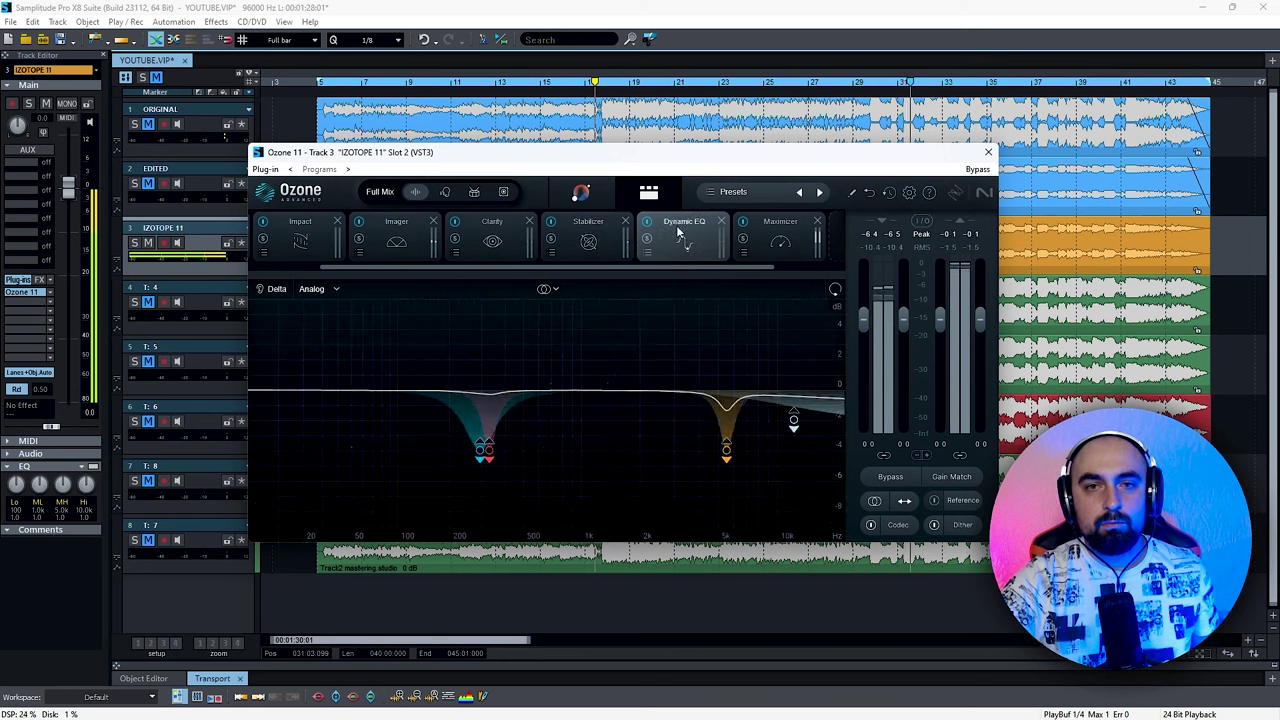
left_click(773, 226)
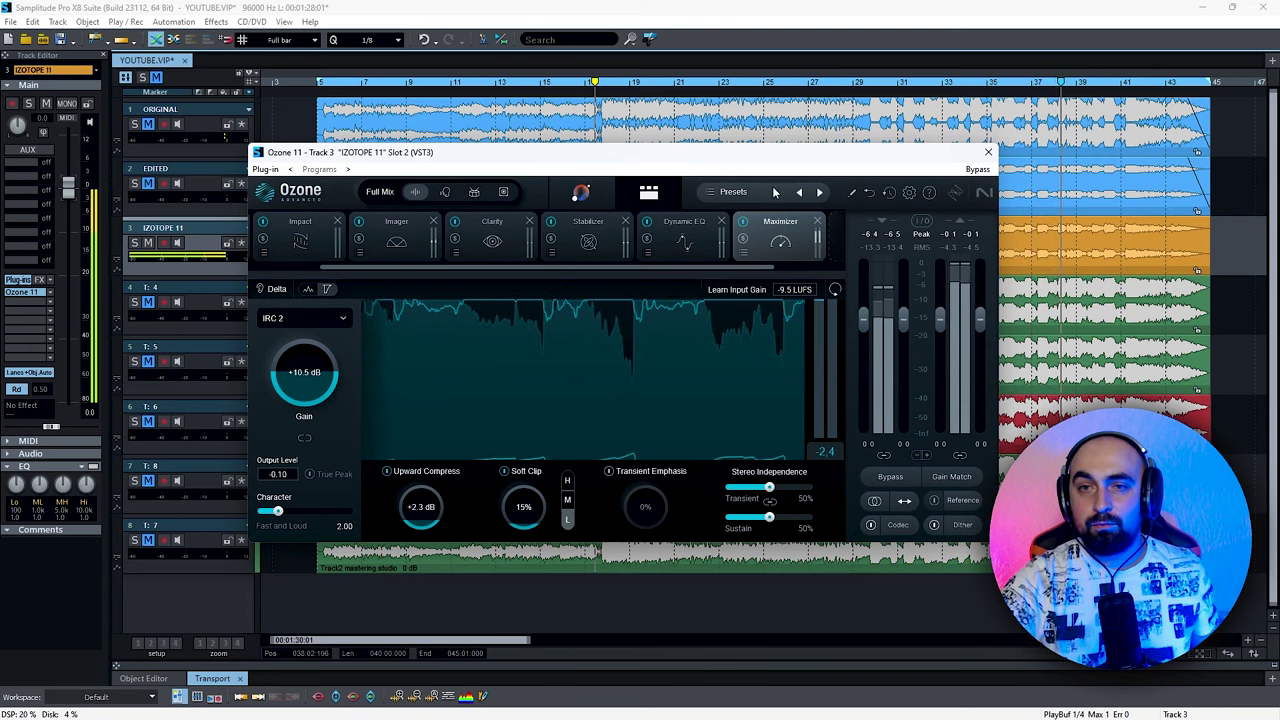
left_click_drag(649, 153, 681, 156)
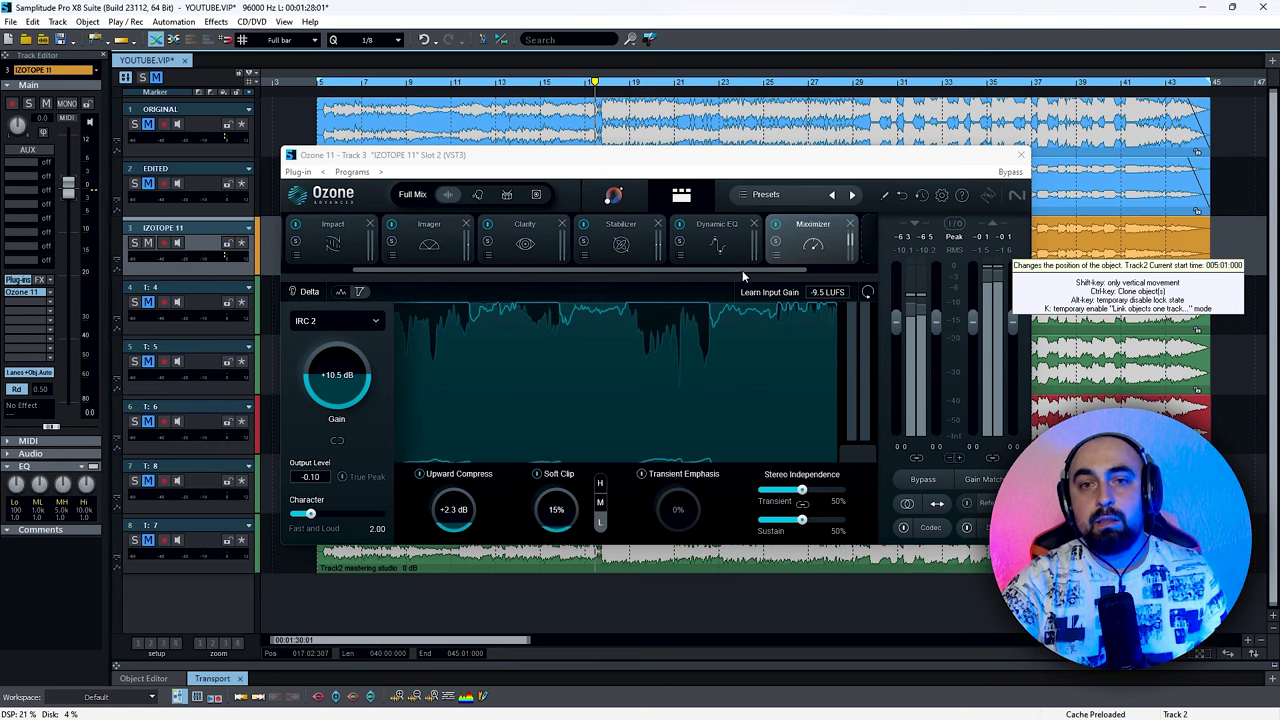
Review the Ozone 11 module chain with playback stopped, examining the Maximizer, Equalizer 1 and Clarity settings.
mouse_move(750, 272)
left_mouse_down()
mouse_move(779, 273)
mouse_move(767, 268)
left_mouse_up()
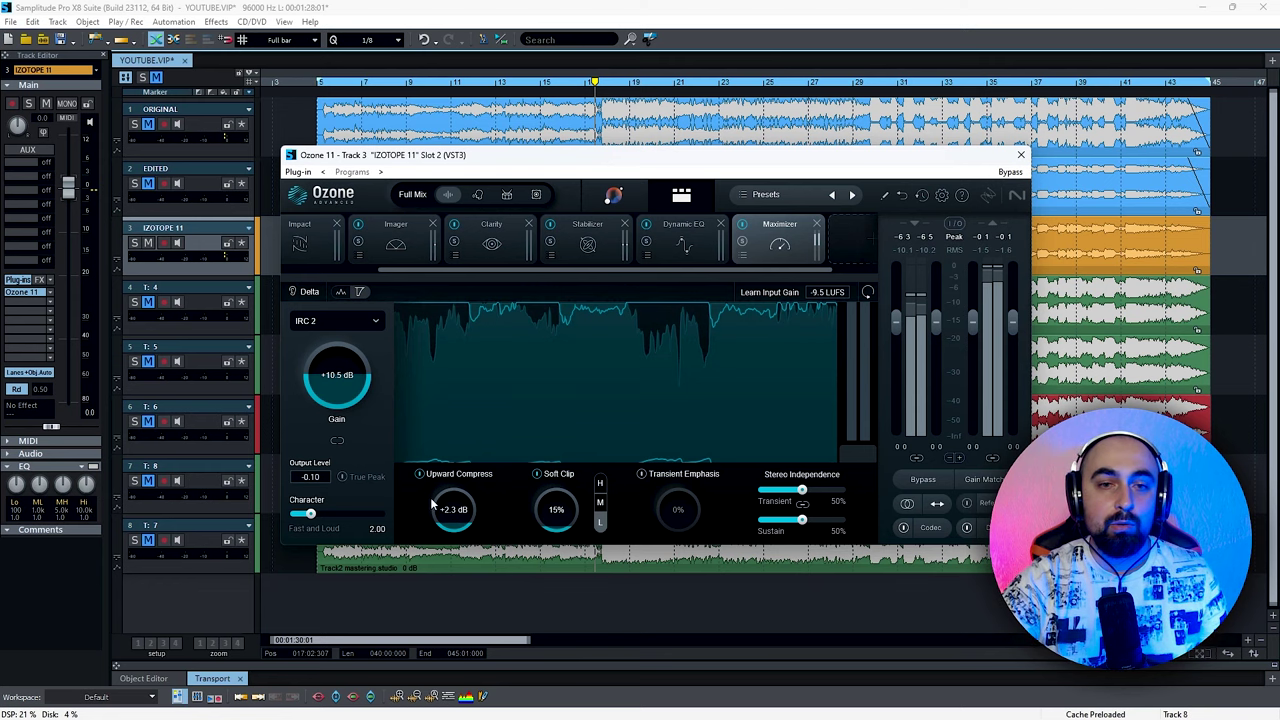
left_click_drag(611, 166, 653, 188)
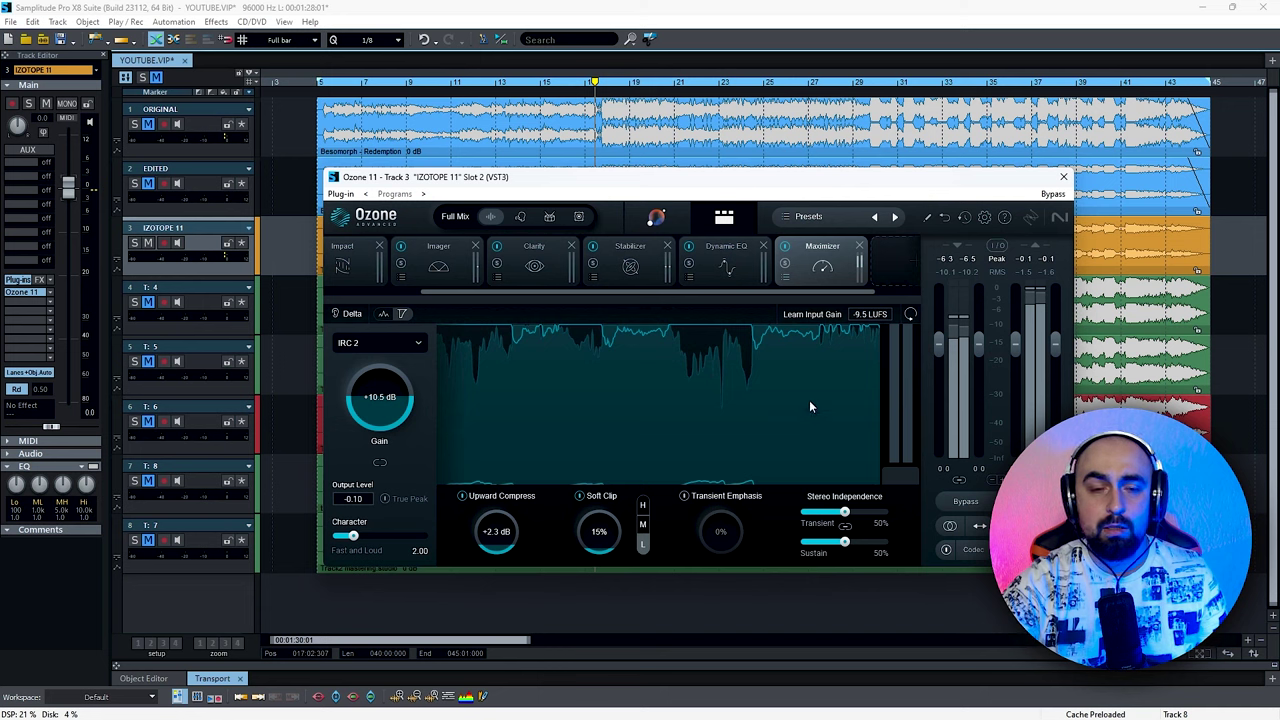
scroll(508, 300, "left", 3)
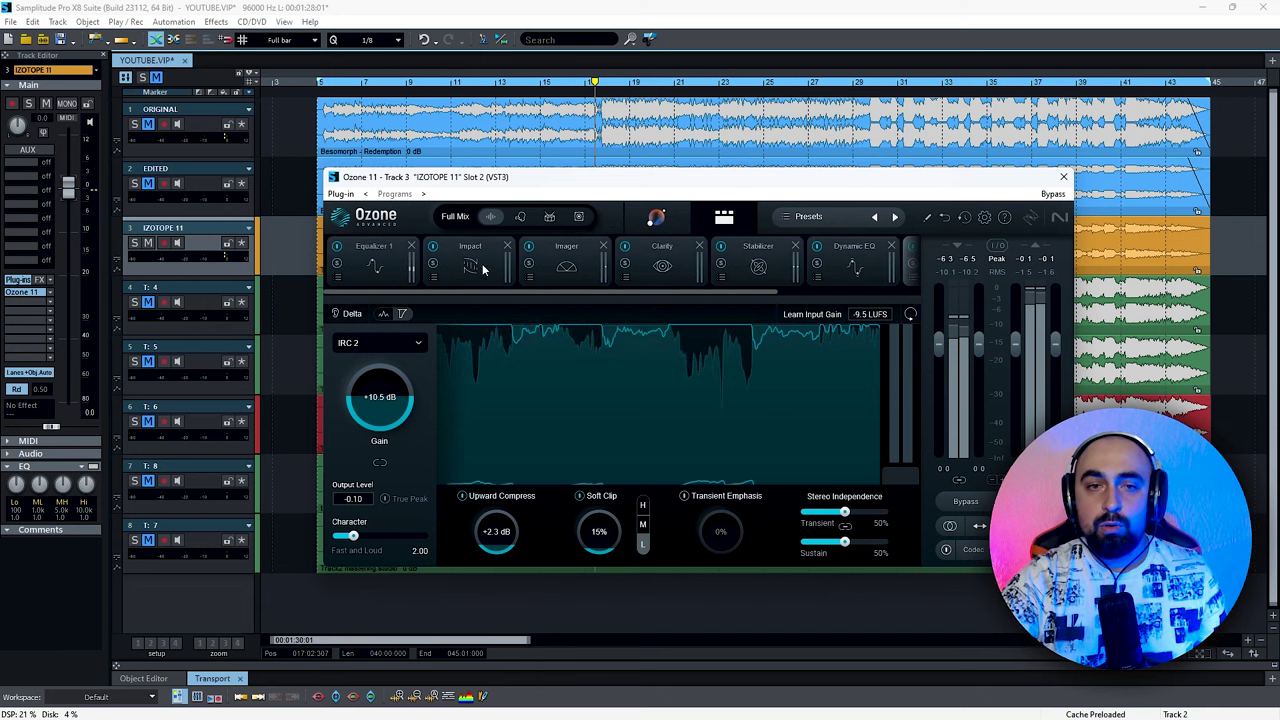
left_click(668, 258)
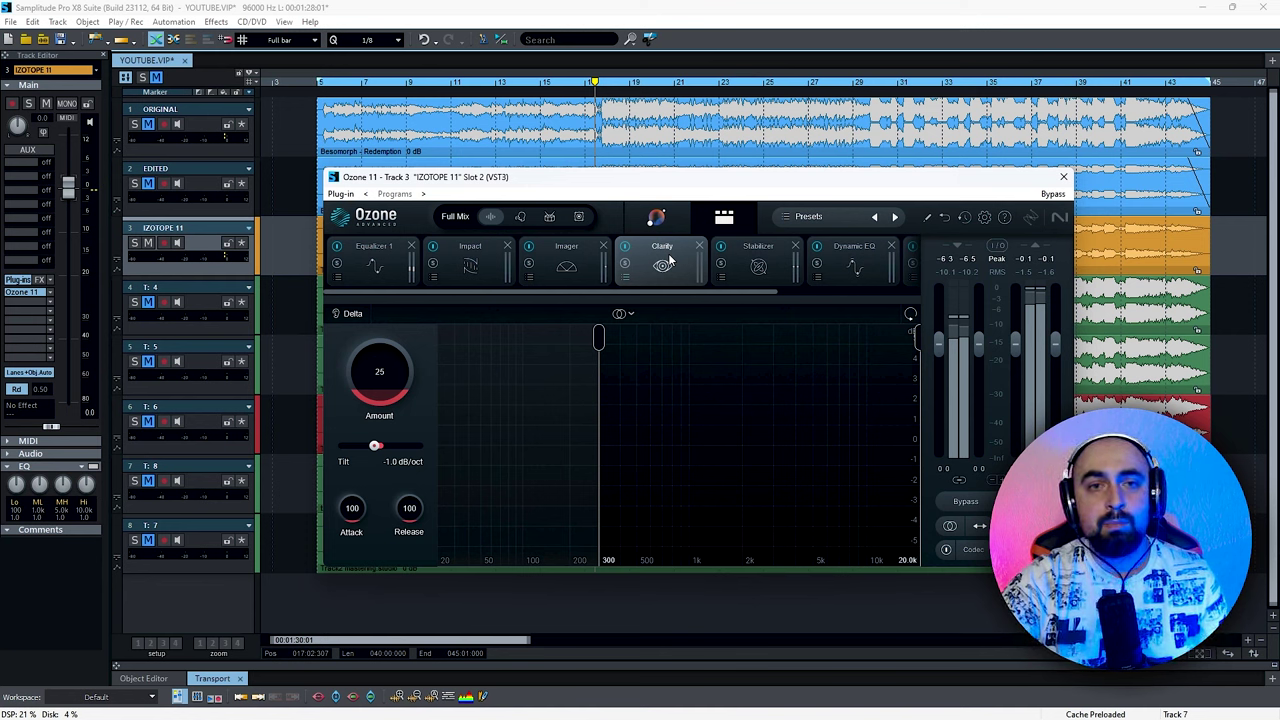
left_click(383, 248)
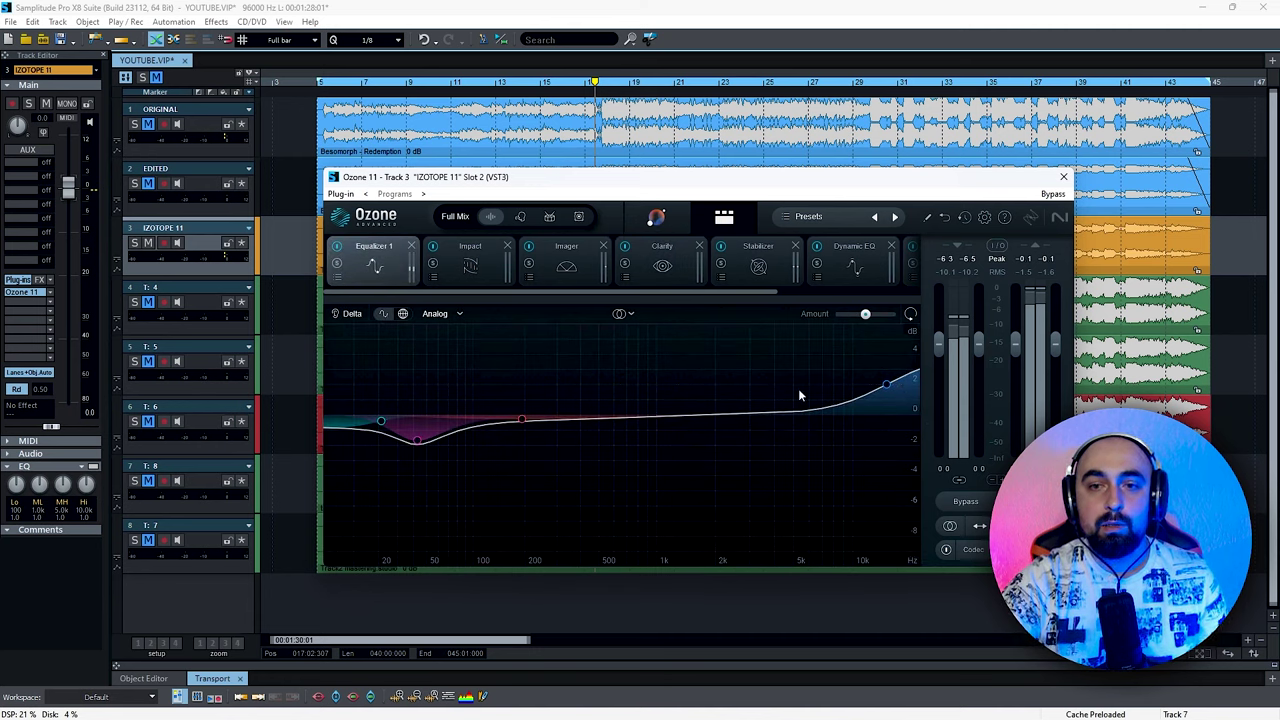
left_click_drag(831, 420, 867, 453)
left_click(660, 262)
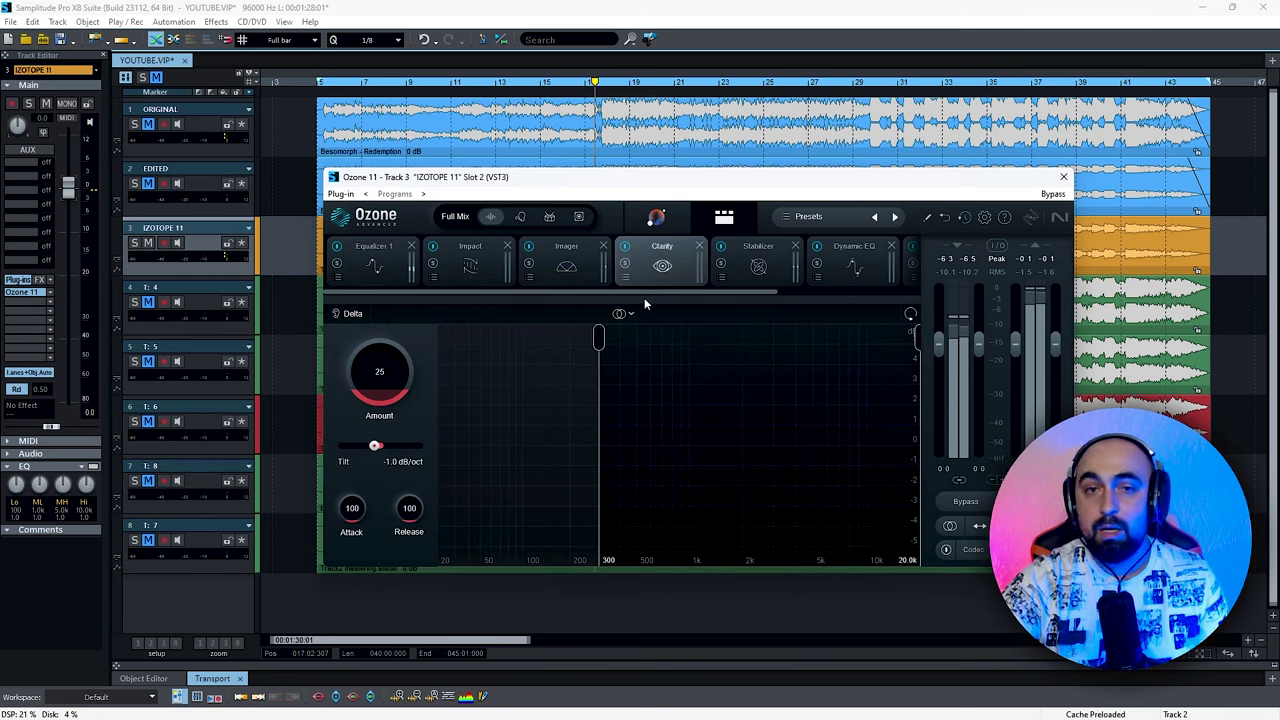
left_click_drag(762, 292, 568, 313)
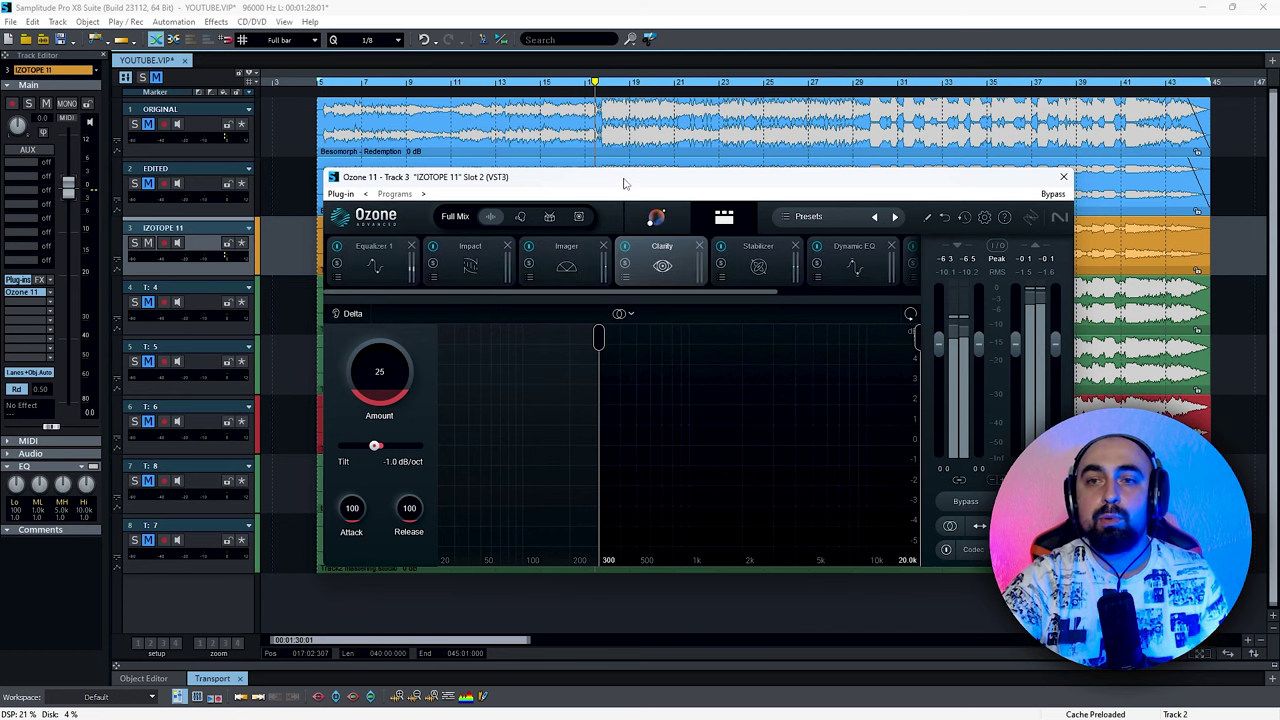
mouse_move(623, 183)
left_mouse_down()
mouse_move(665, 178)
mouse_move(616, 175)
left_mouse_up()
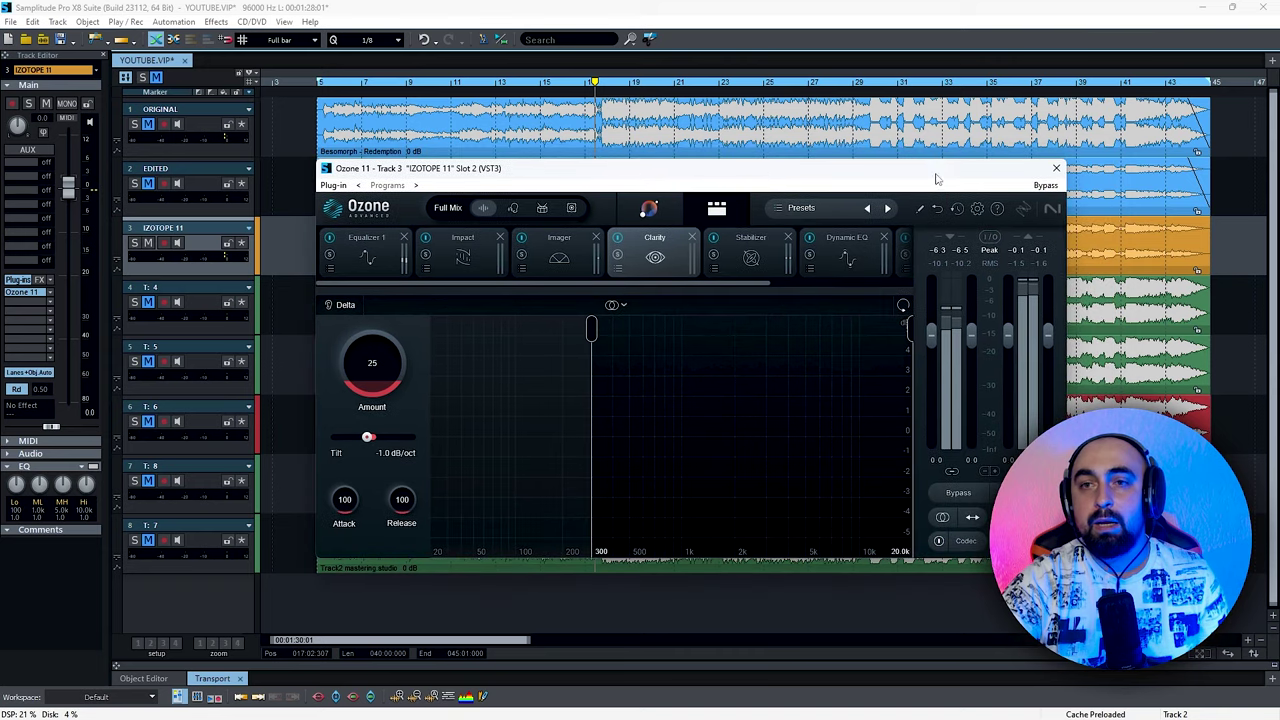
Close the IZOTOPE 11 track's Ozone 11 window and open the Mixer, placing it over the arrangement.
left_click(1056, 168)
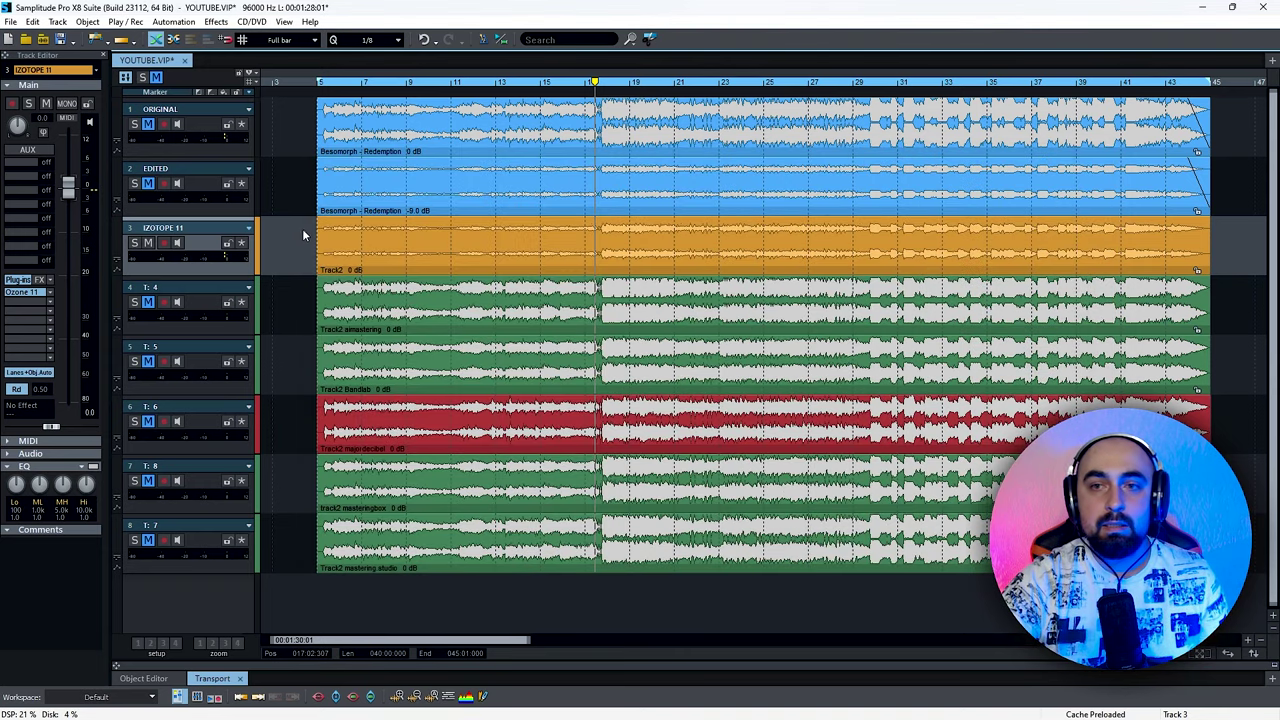
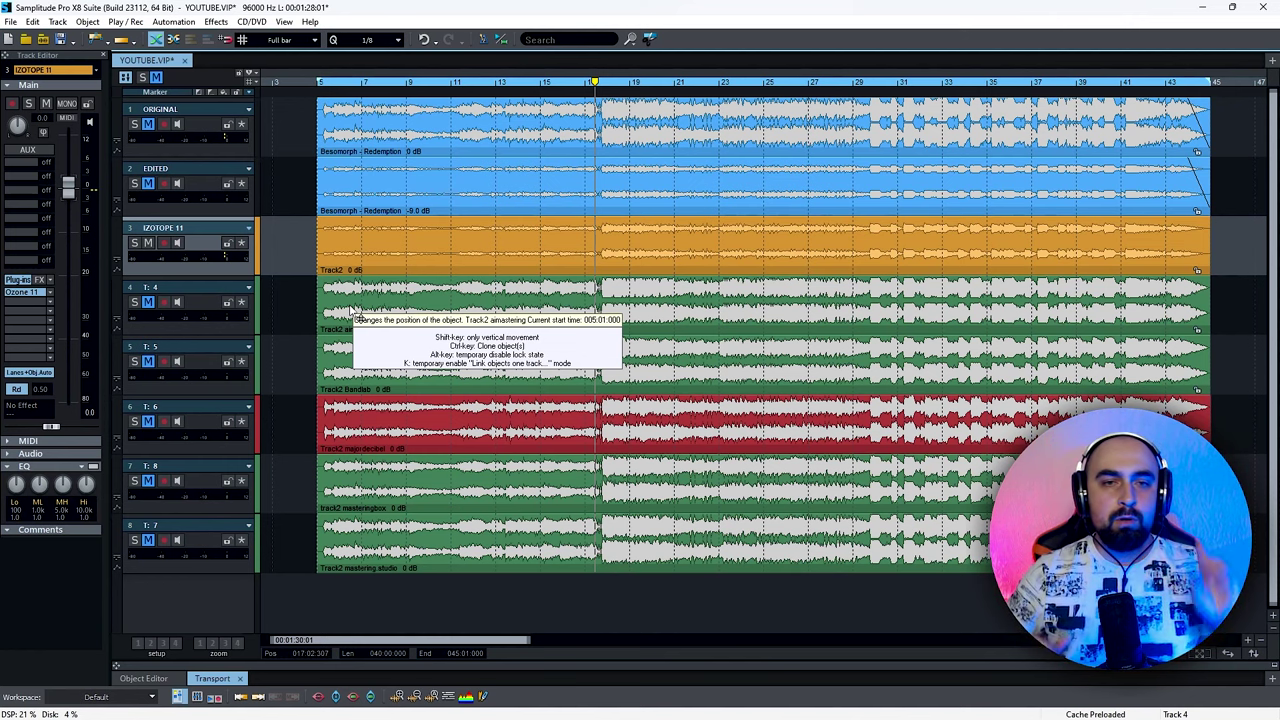
key("m")
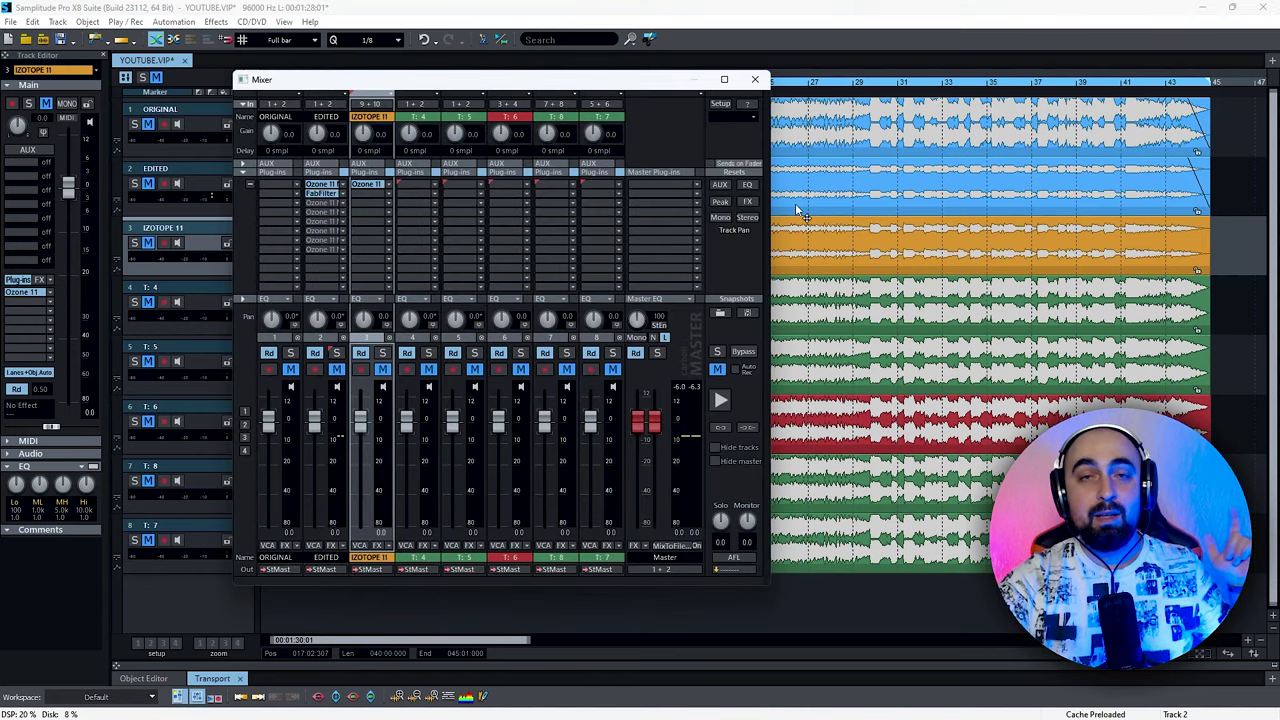
left_click_drag(546, 86, 465, 95)
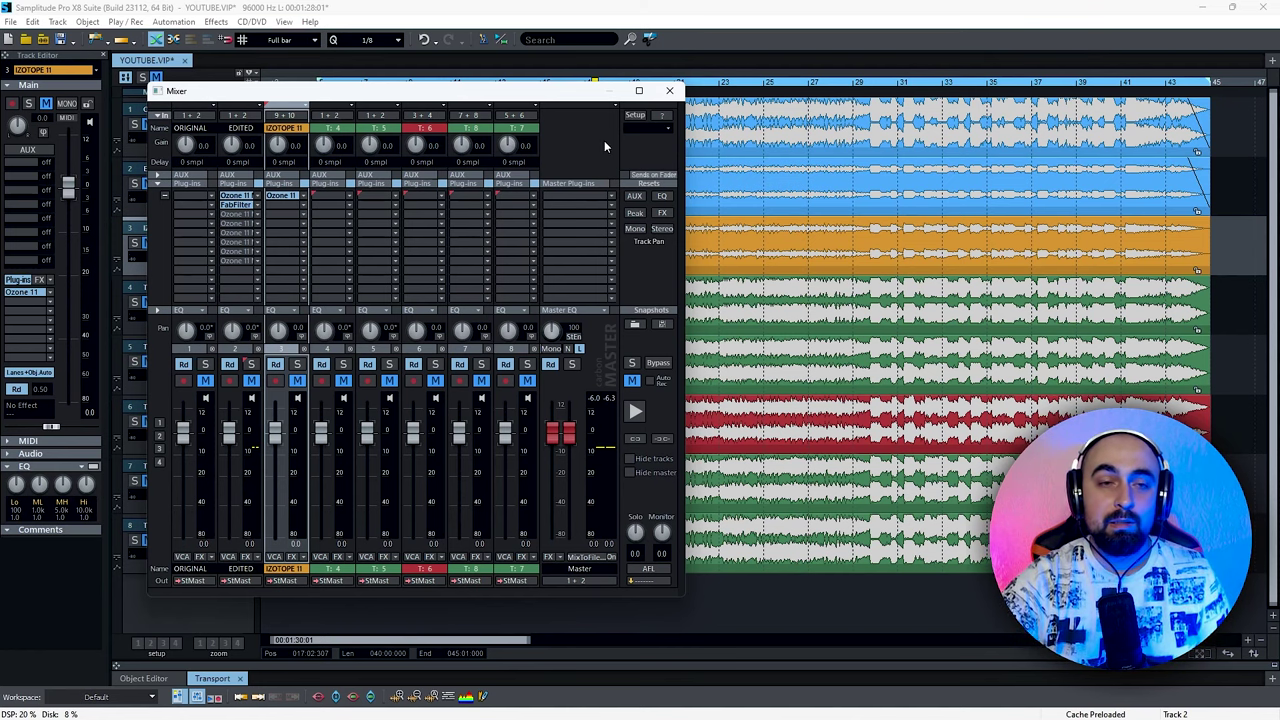
left_click_drag(848, 117, 590, 104)
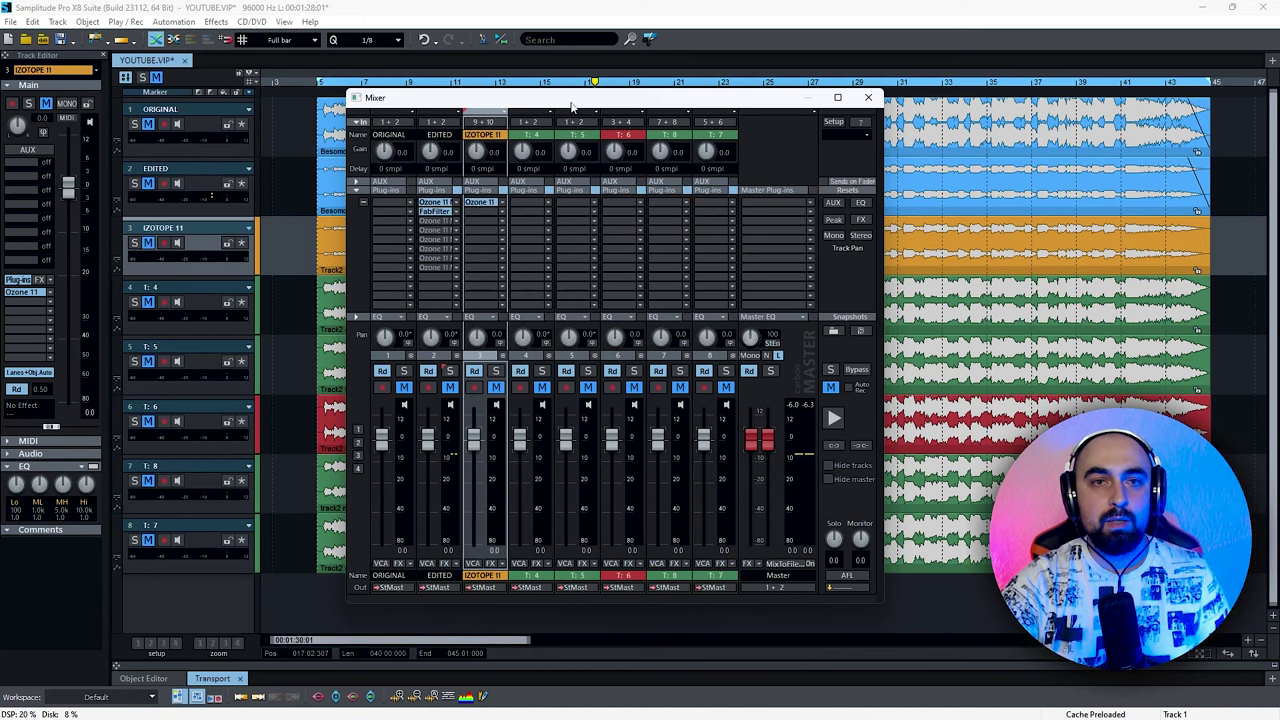
left_click_drag(574, 108, 561, 105)
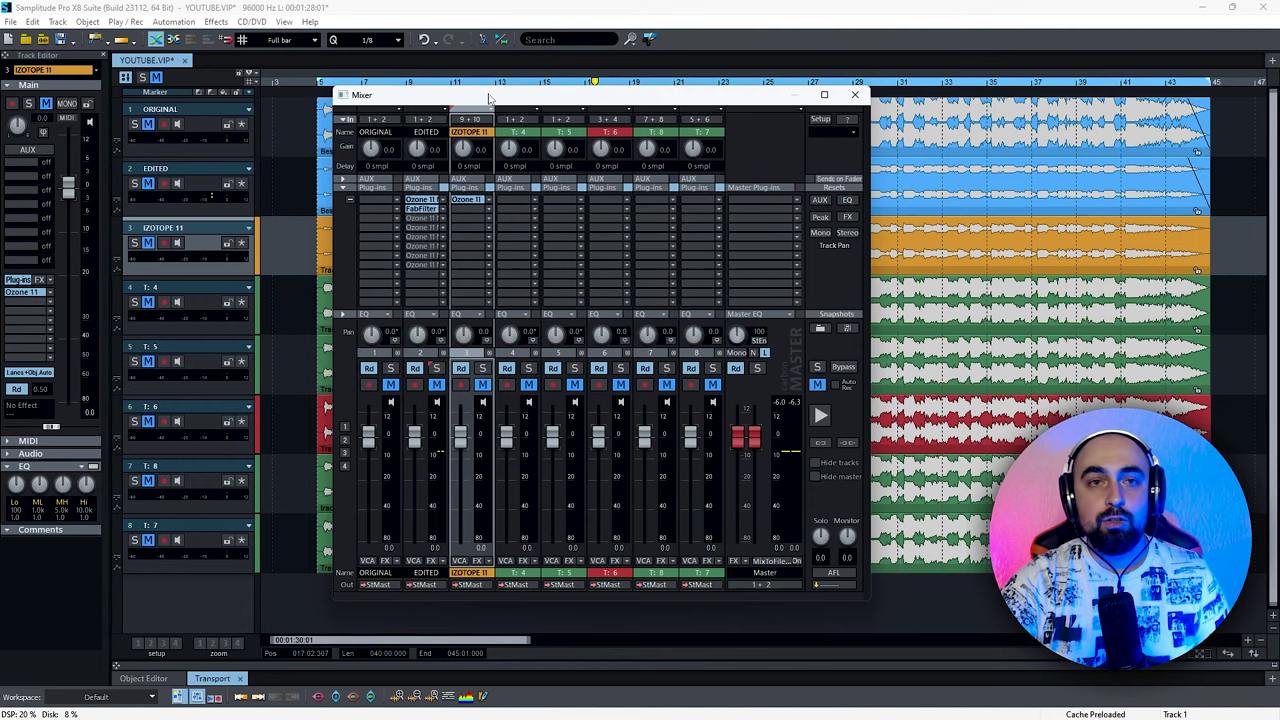
left_click_drag(491, 99, 482, 94)
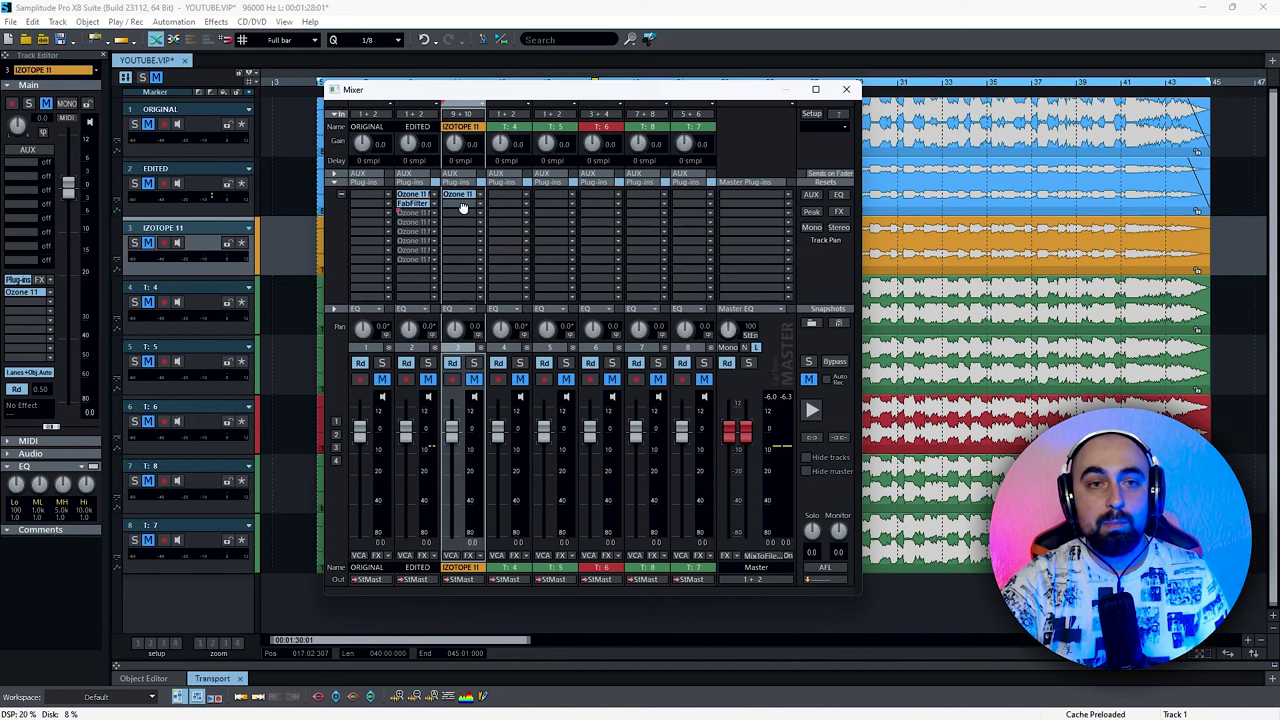
Activate Ozone 11 Match EQ on the IZOTOPE 11 track and examine its matching curve with Amount at 100%.
left_click(463, 207)
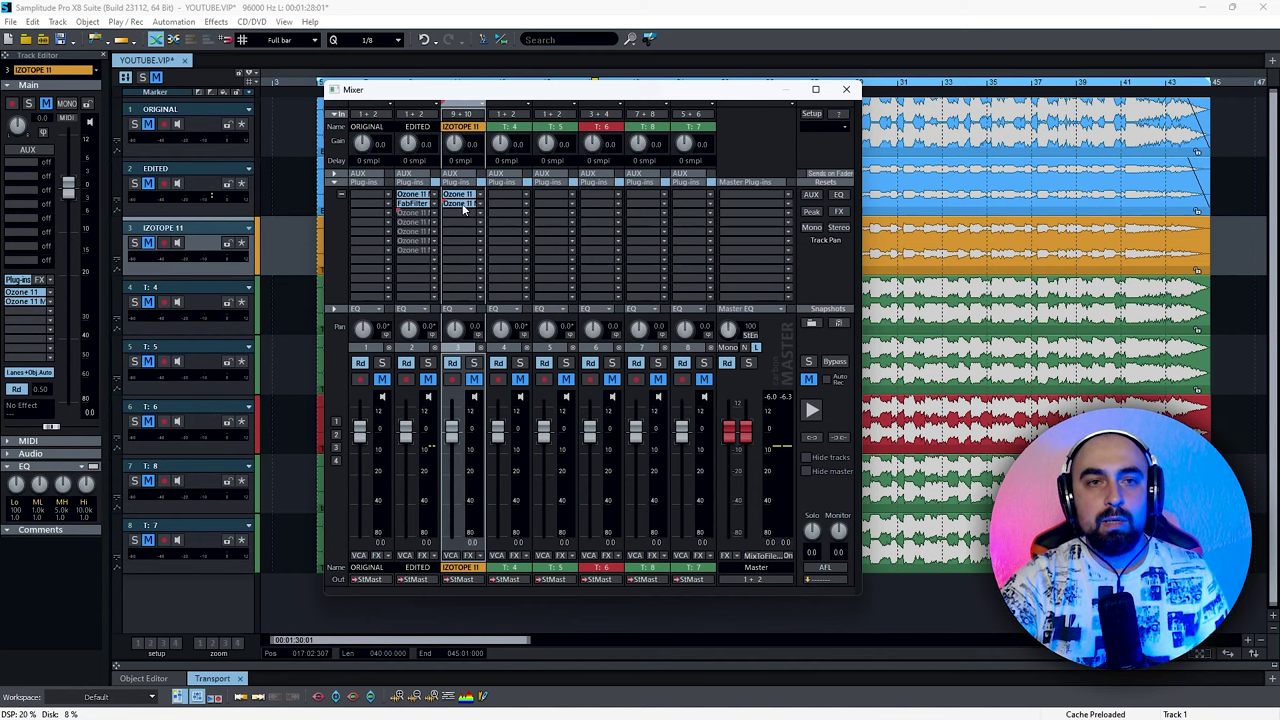
left_click_drag(686, 105, 674, 186)
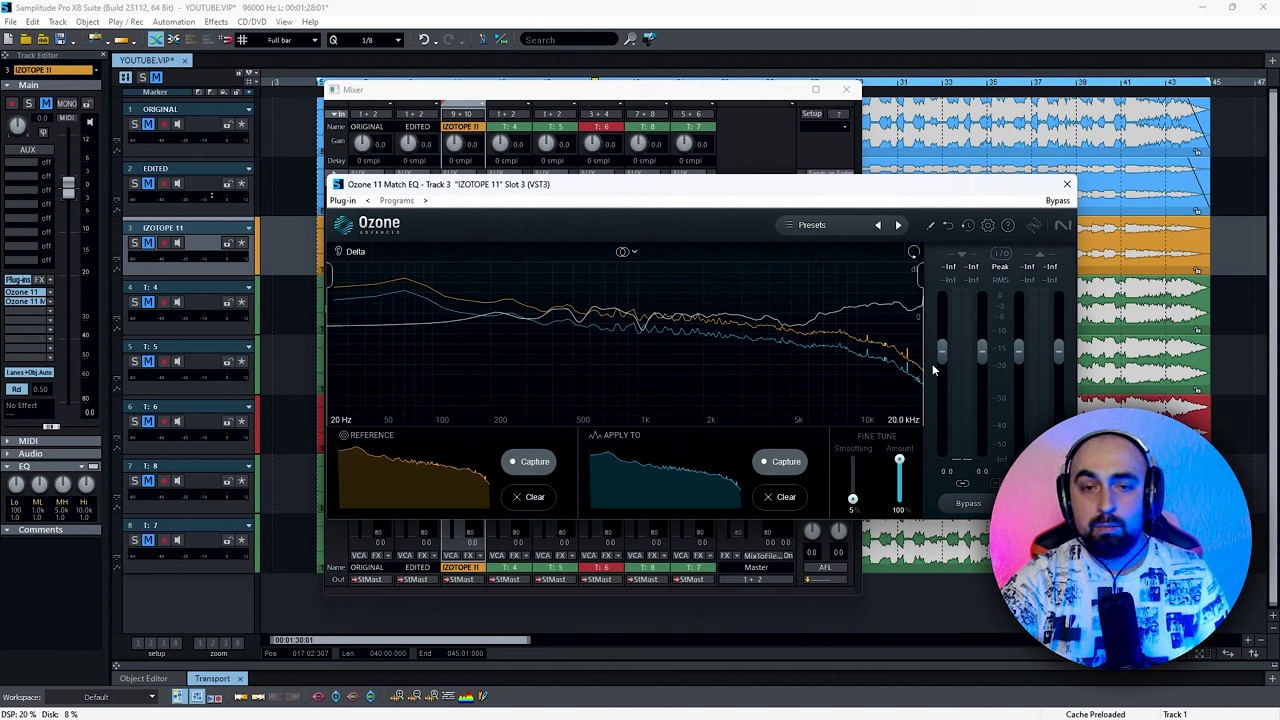
mouse_move(899, 461)
left_mouse_down()
mouse_move(902, 478)
mouse_move(899, 456)
left_mouse_up()
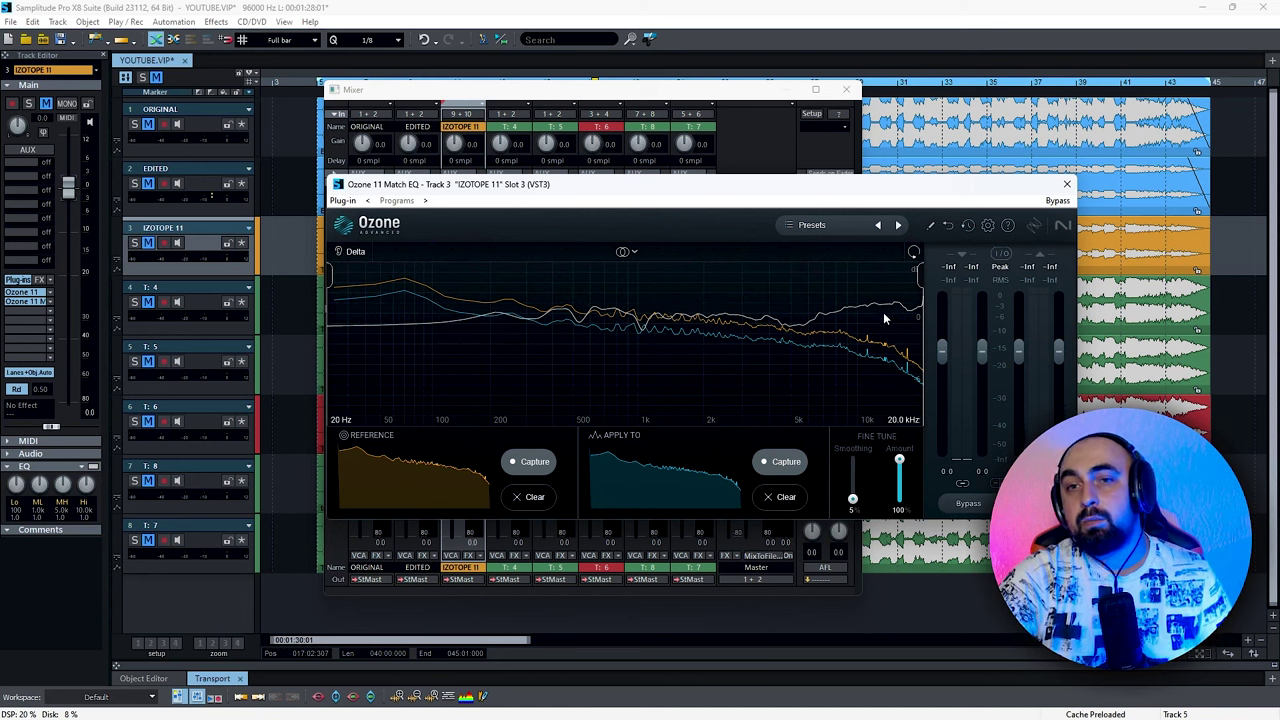
left_click_drag(982, 190, 988, 191)
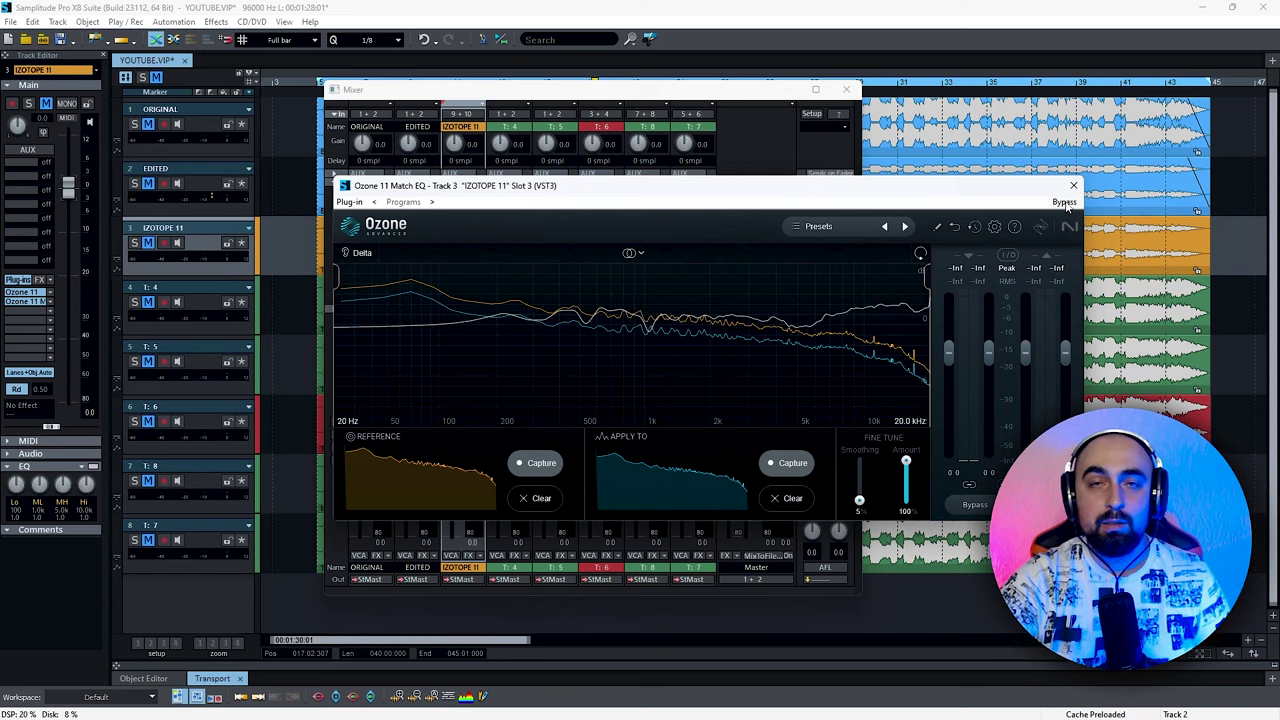
View the FabFilter Pro-Q 3 curve on the EDITED track for comparison, closing it and IZOTOPE 11's Match EQ.
left_click_drag(560, 89, 466, 75)
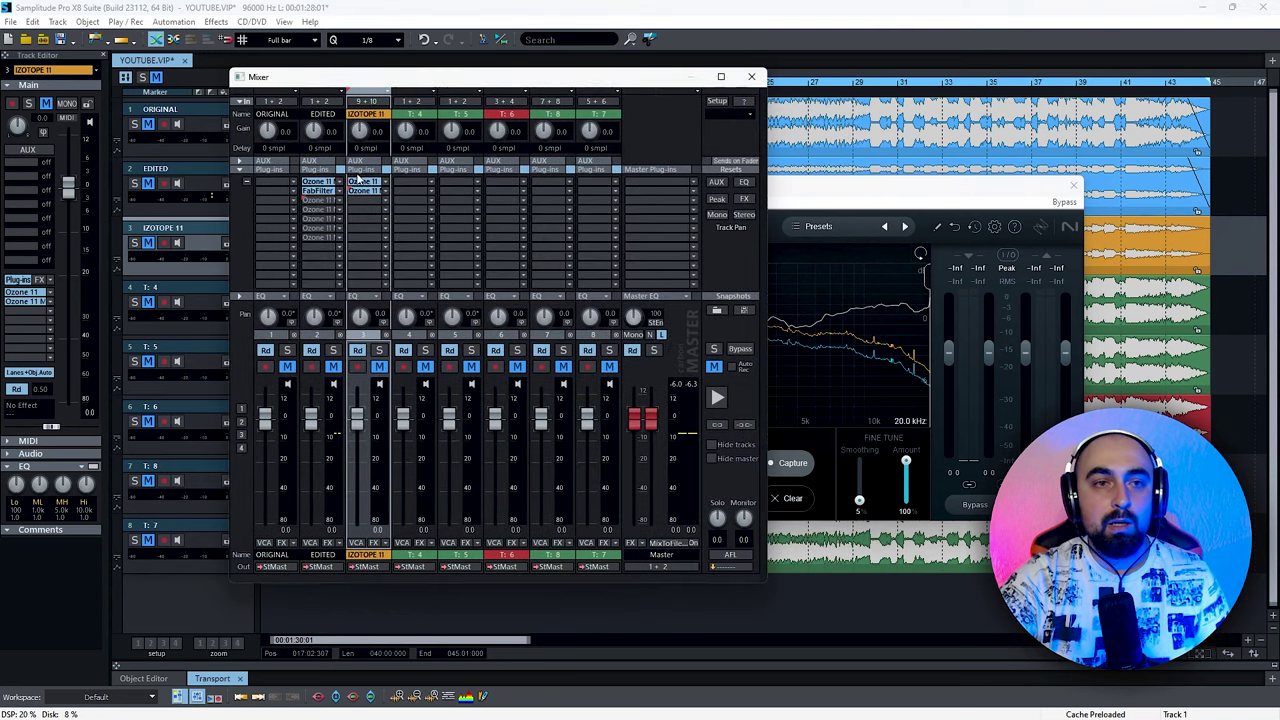
left_click(316, 191)
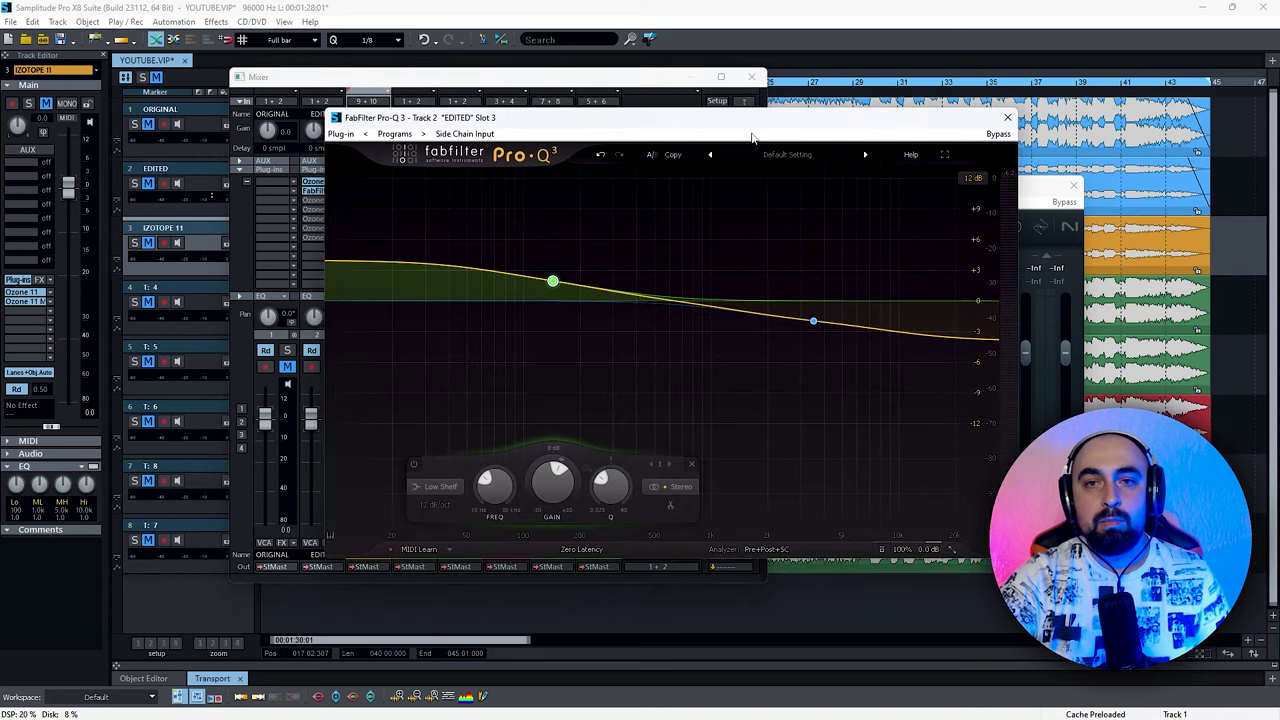
left_click_drag(674, 74, 514, 121)
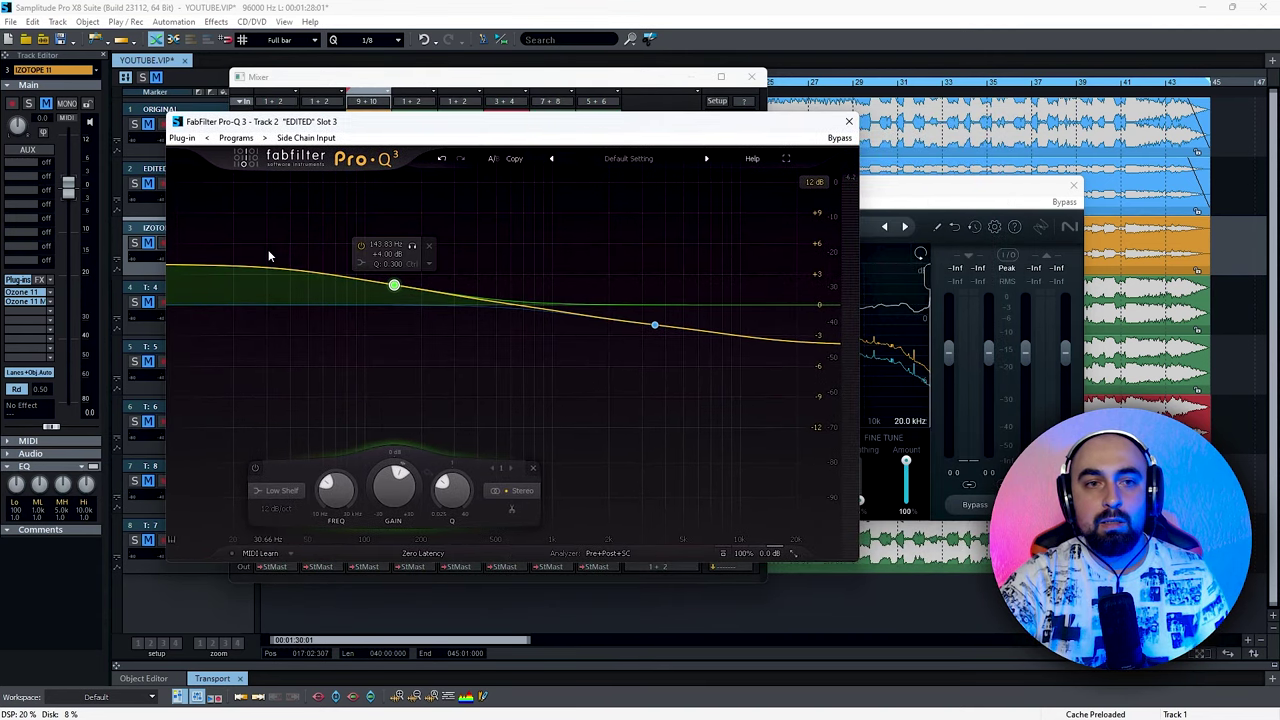
left_click(850, 122)
left_click_drag(1078, 200, 1078, 216)
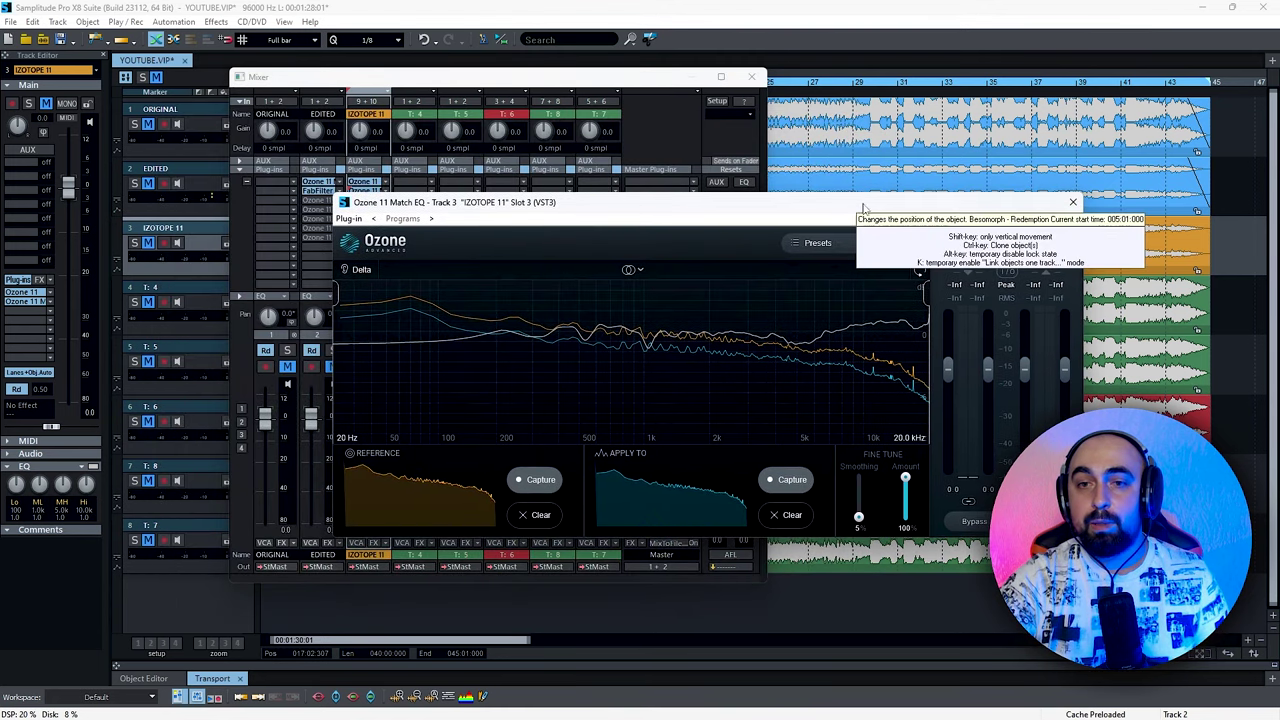
left_click(1071, 202)
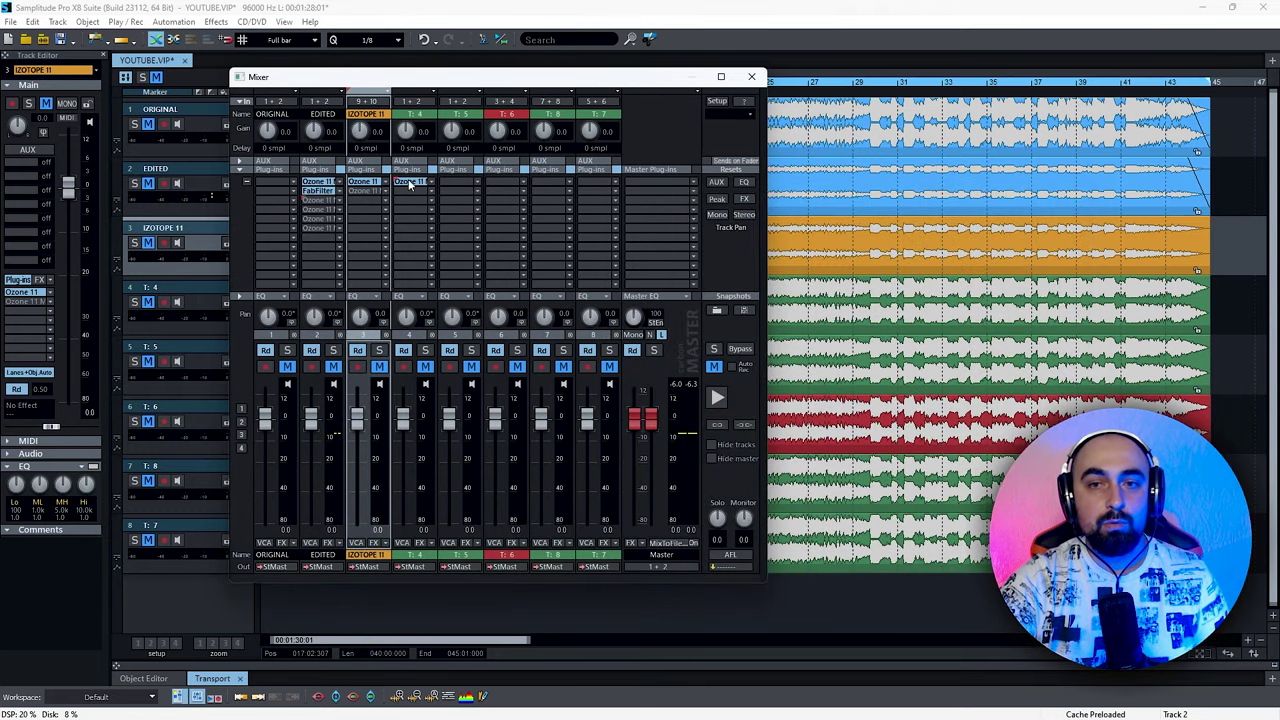
Examine the Ozone 11 Match EQ curve on track T: 4, checking its frequency limits with Amount at 100%, and close it.
left_click(408, 179)
left_click_drag(475, 83, 684, 113)
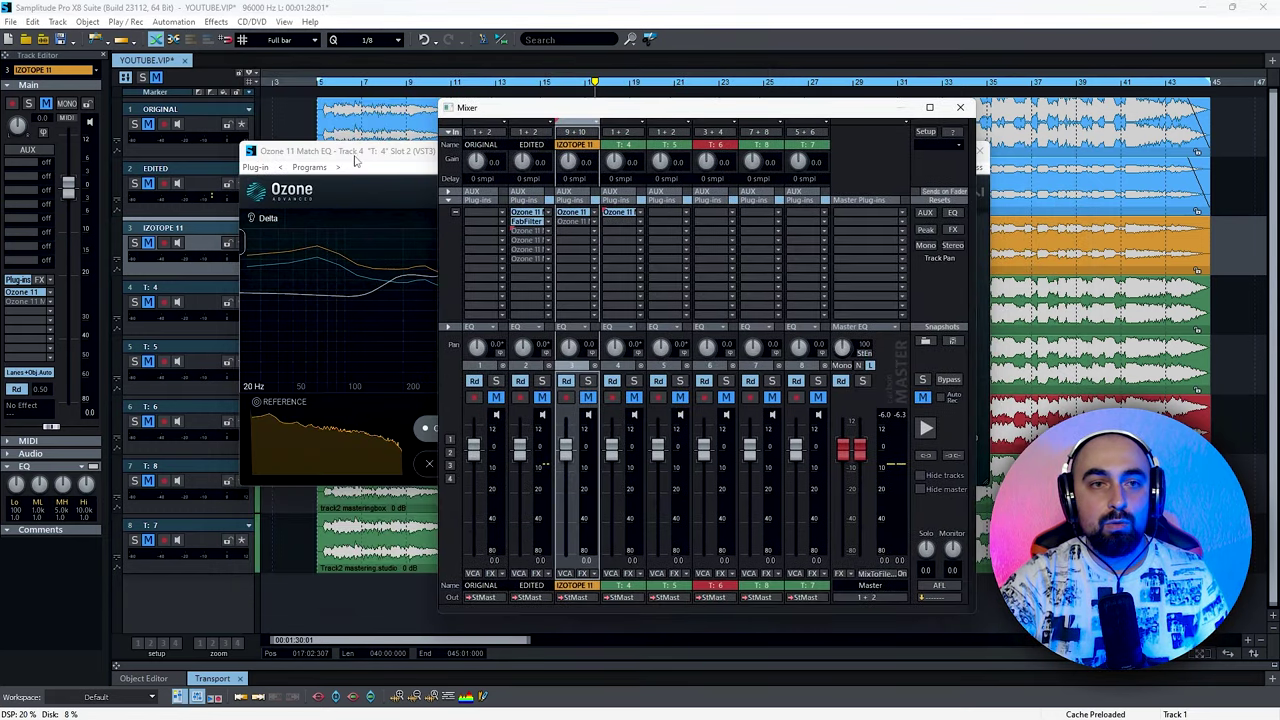
left_click(612, 213)
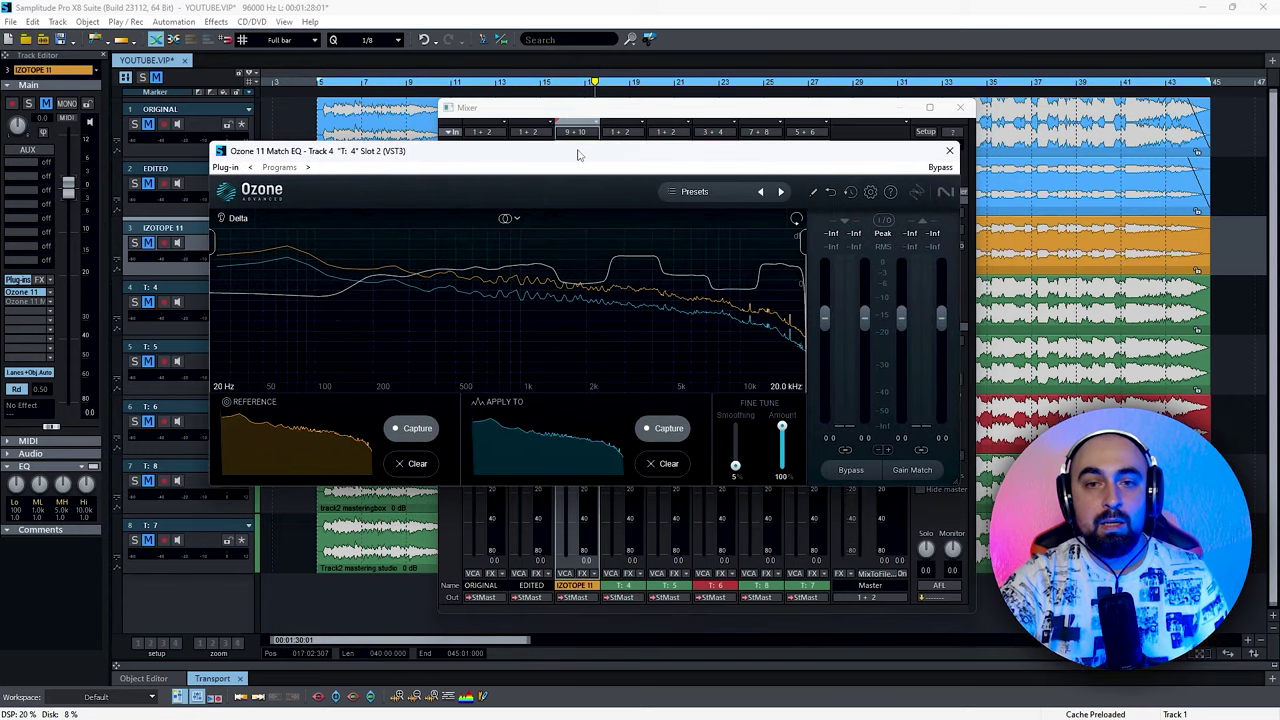
left_click_drag(577, 151, 581, 176)
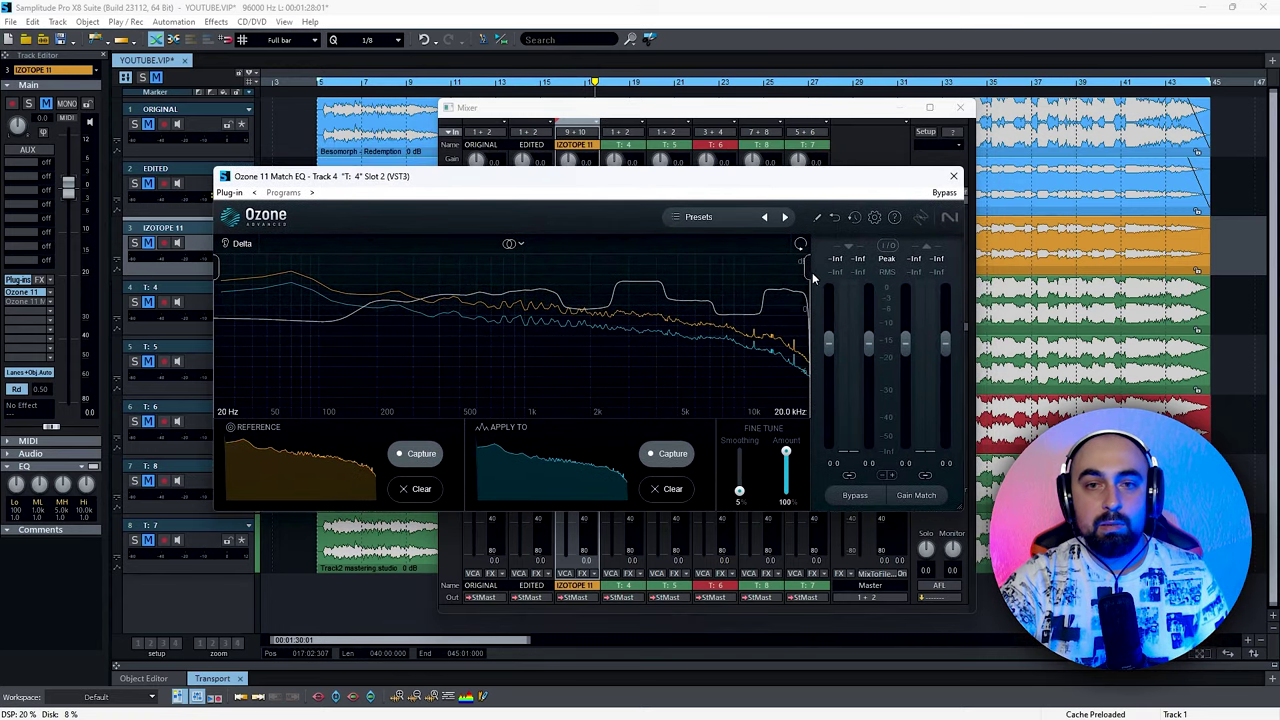
mouse_move(806, 266)
left_mouse_down()
mouse_move(563, 263)
mouse_move(806, 265)
left_mouse_up()
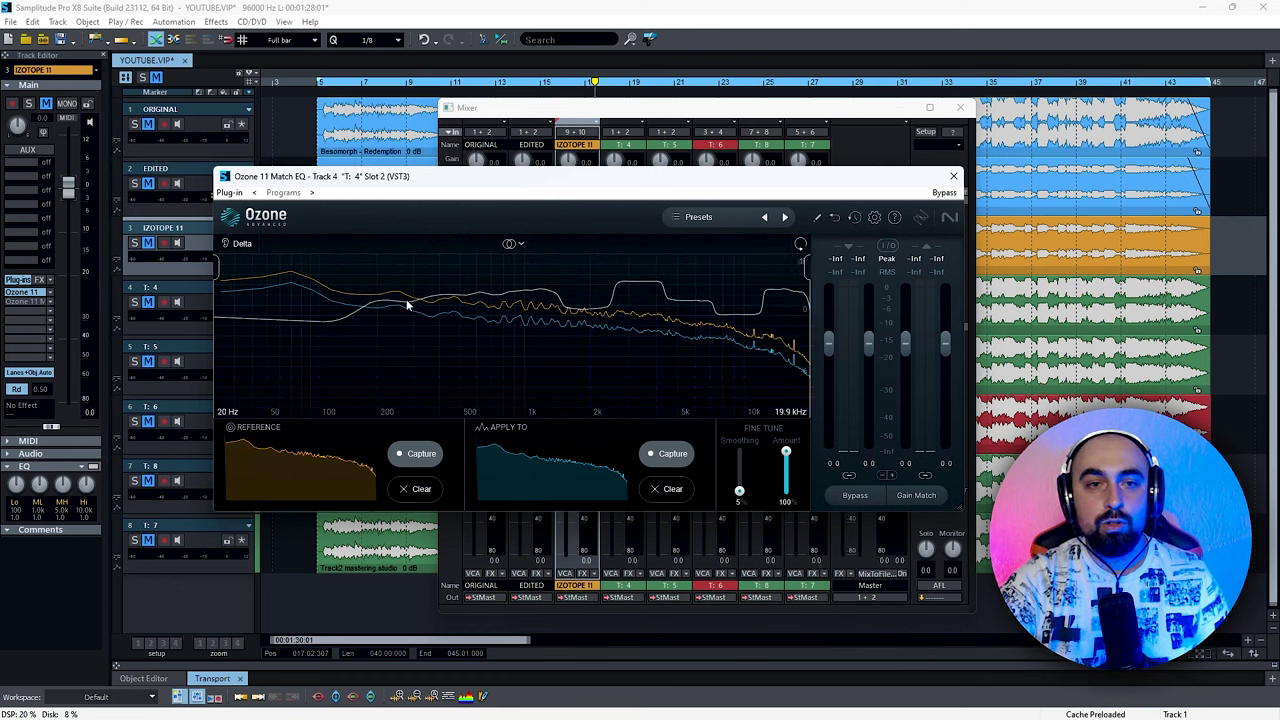
mouse_move(226, 270)
left_mouse_down()
mouse_move(519, 268)
mouse_move(153, 270)
left_mouse_up()
mouse_move(786, 453)
left_mouse_down()
mouse_move(783, 473)
mouse_move(786, 451)
left_mouse_up()
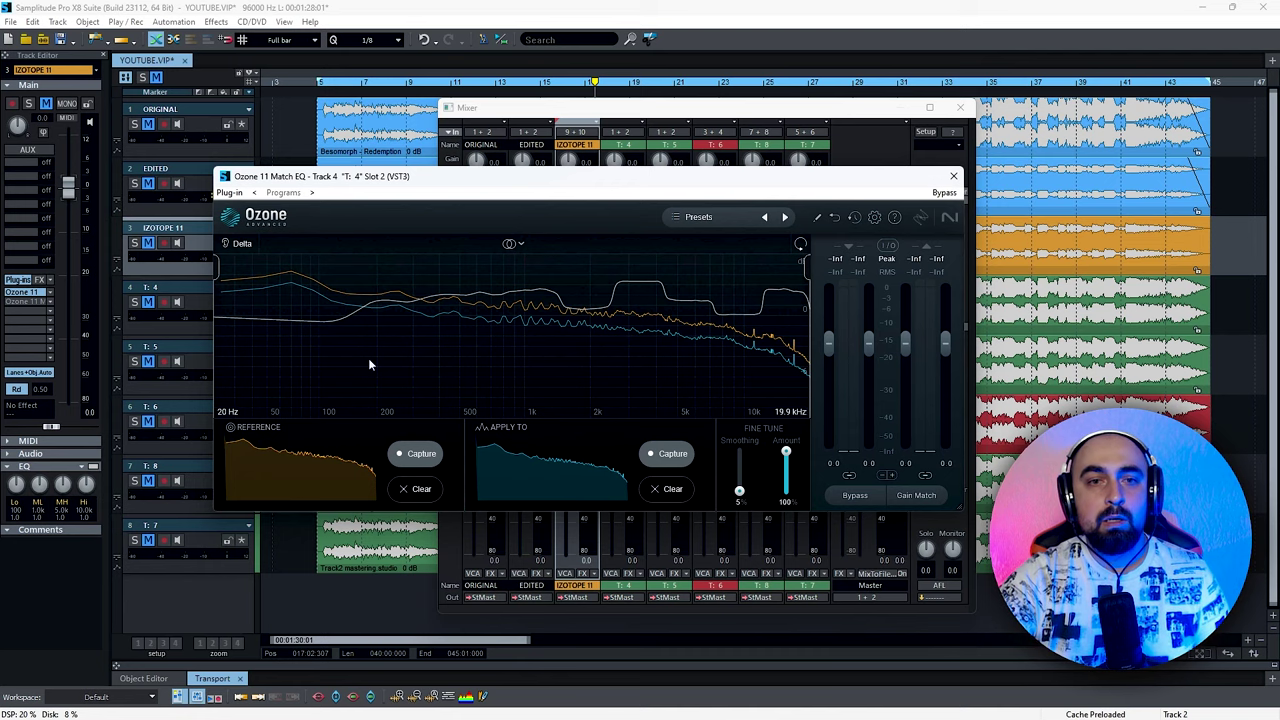
left_click_drag(823, 182, 847, 196)
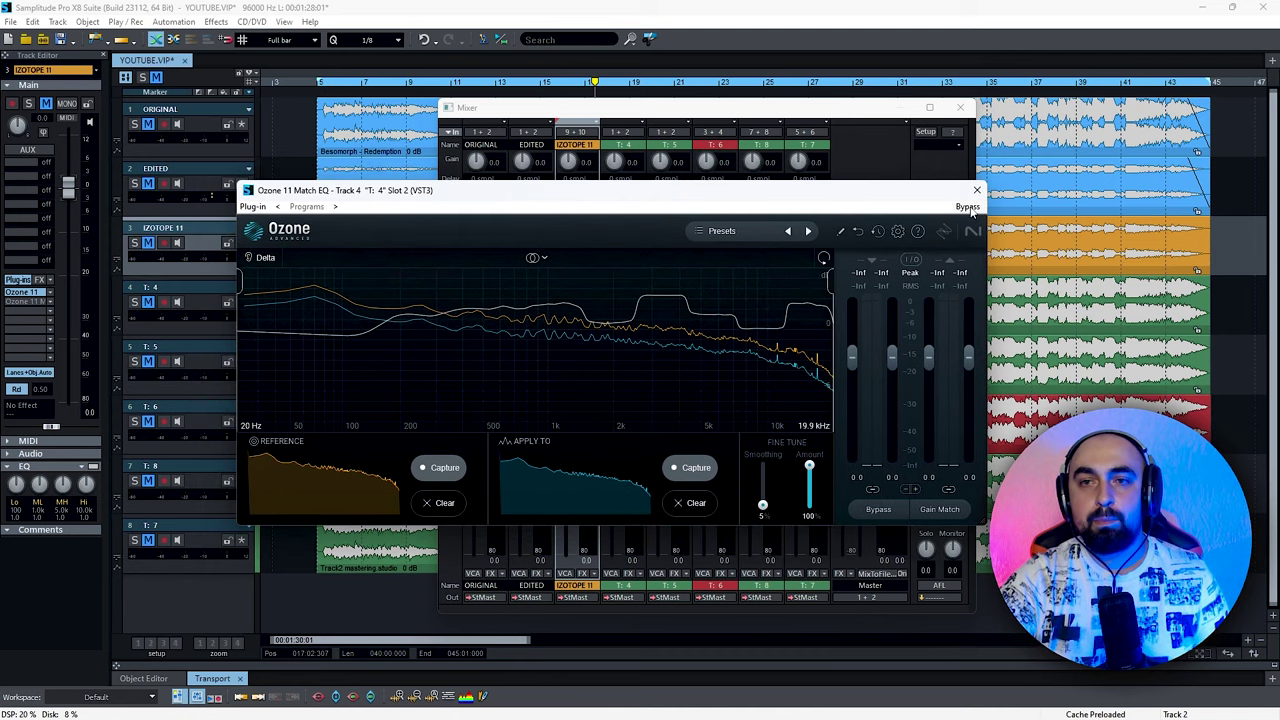
left_click(977, 190)
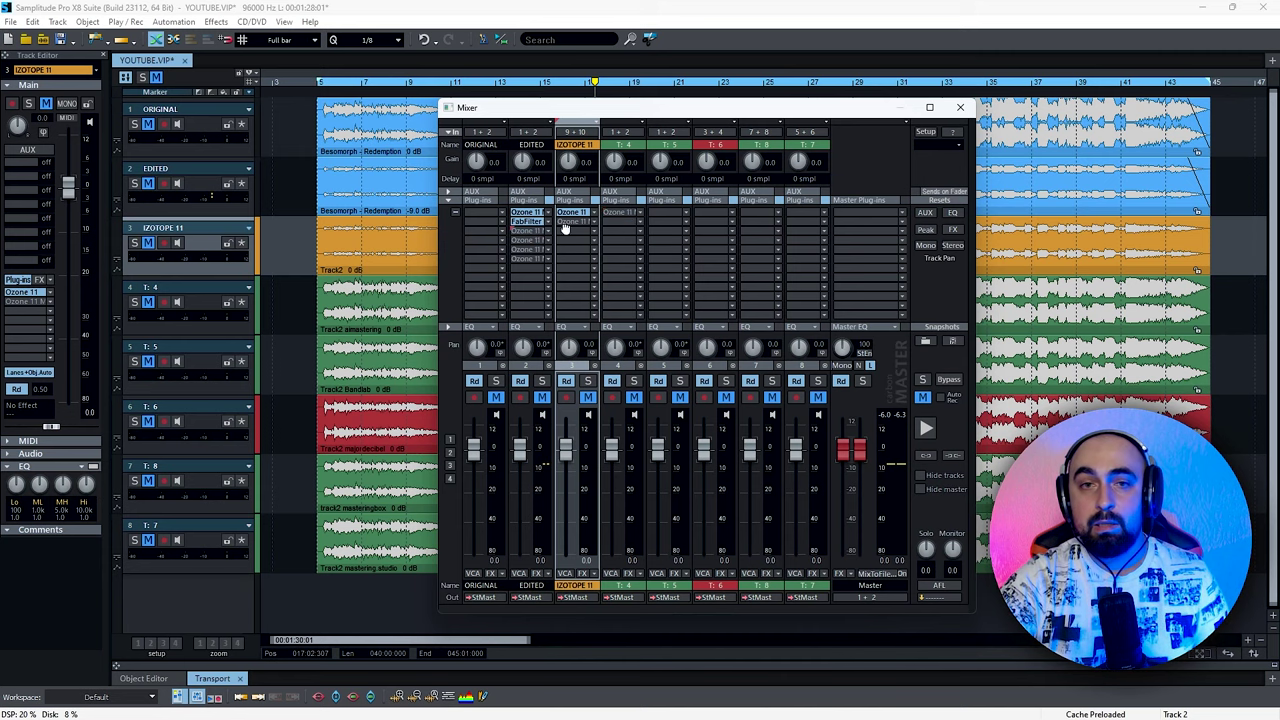
Examine the Ozone 11 Match EQ curve on track T: 5 with Amount at 100% and close it.
left_click(668, 216)
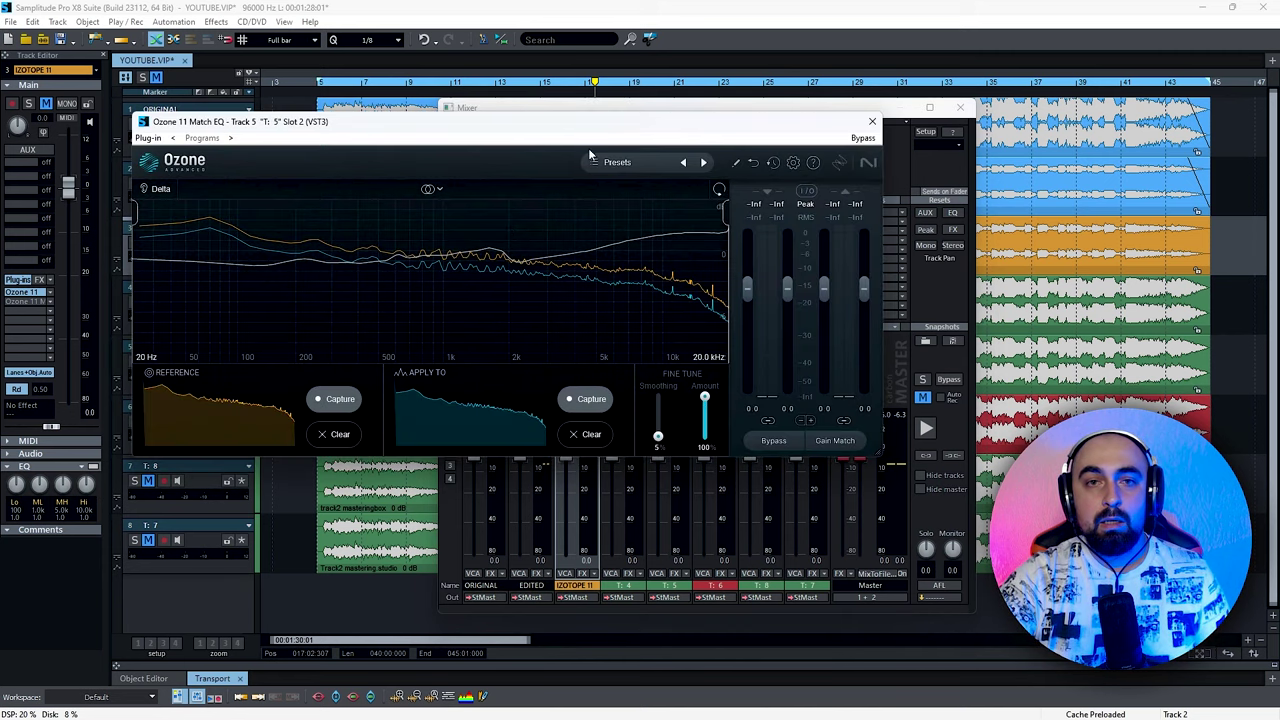
left_click_drag(512, 131, 659, 192)
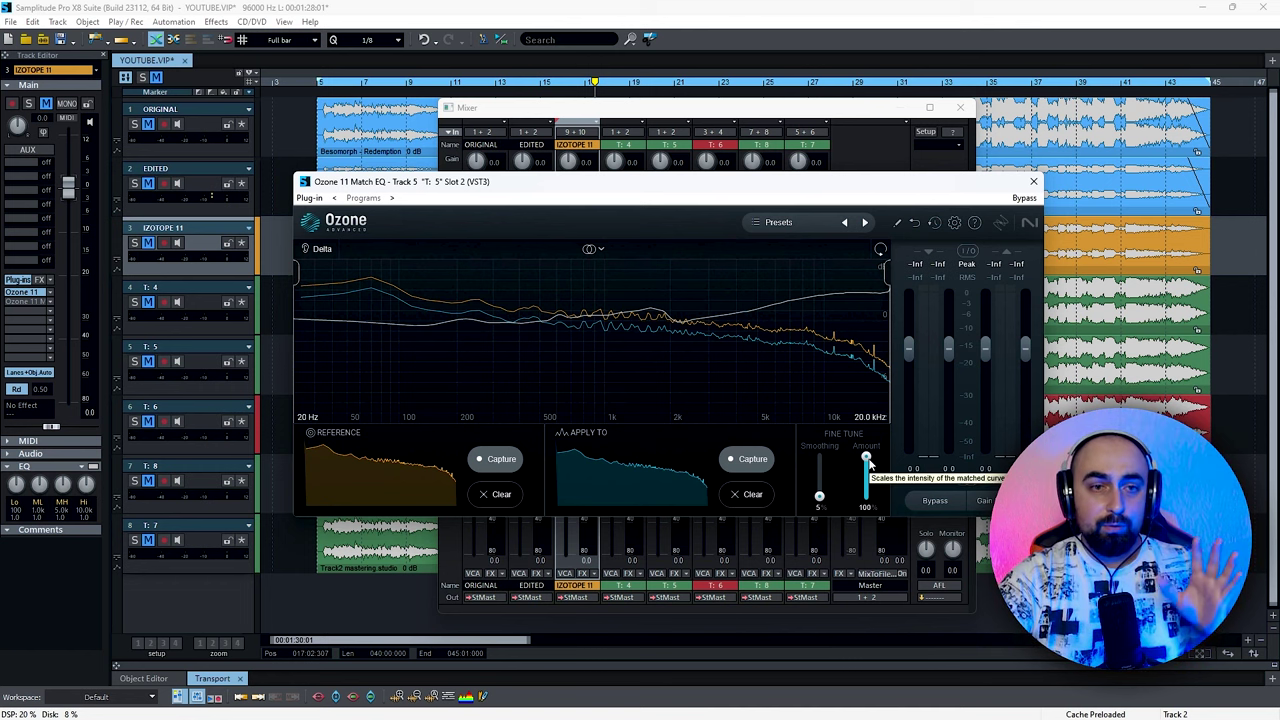
mouse_move(868, 460)
left_mouse_down()
mouse_move(866, 507)
mouse_move(872, 437)
left_mouse_up()
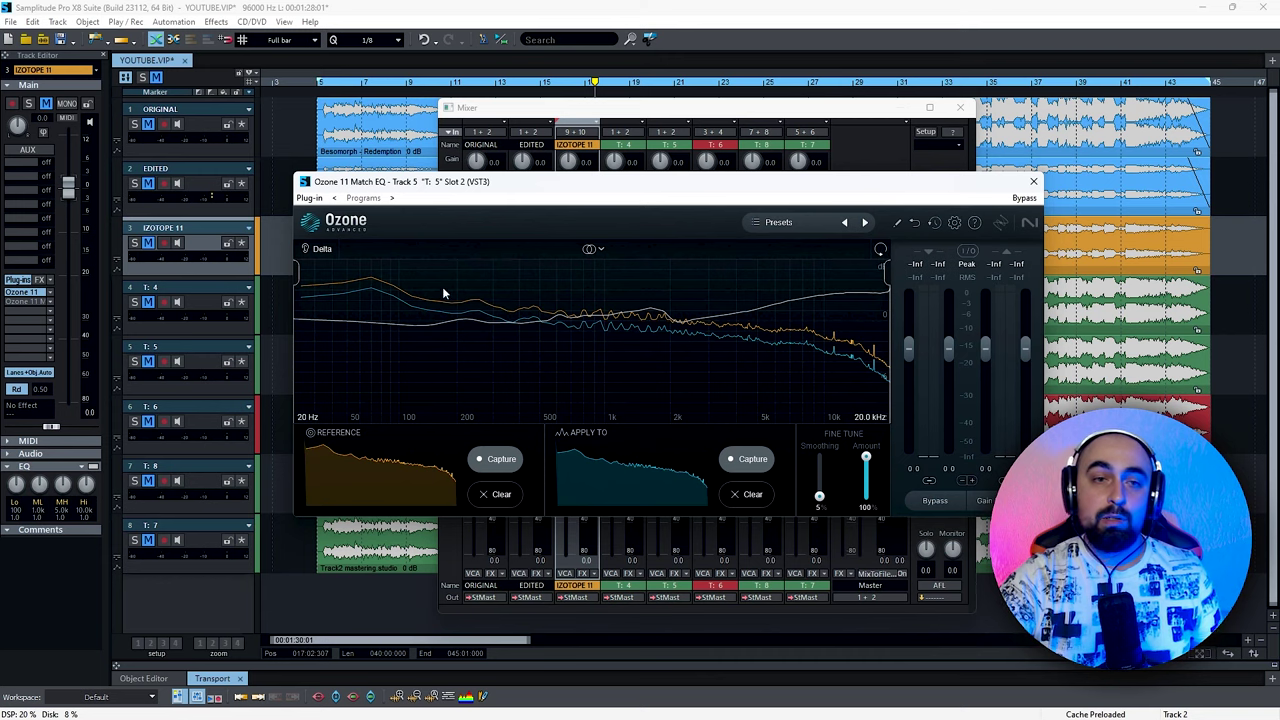
left_click(1034, 184)
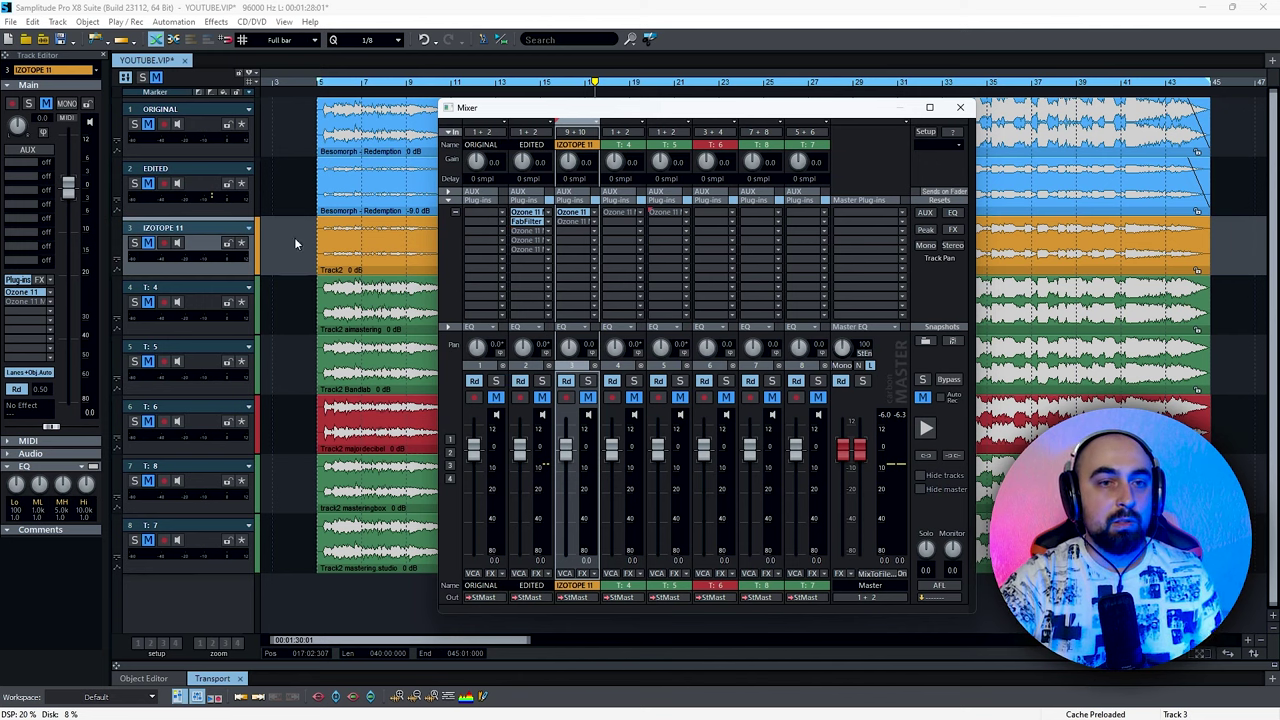
Recolor the IZOTOPE 11 track and track T: 5 bright red, using color 1.
left_click(258, 248)
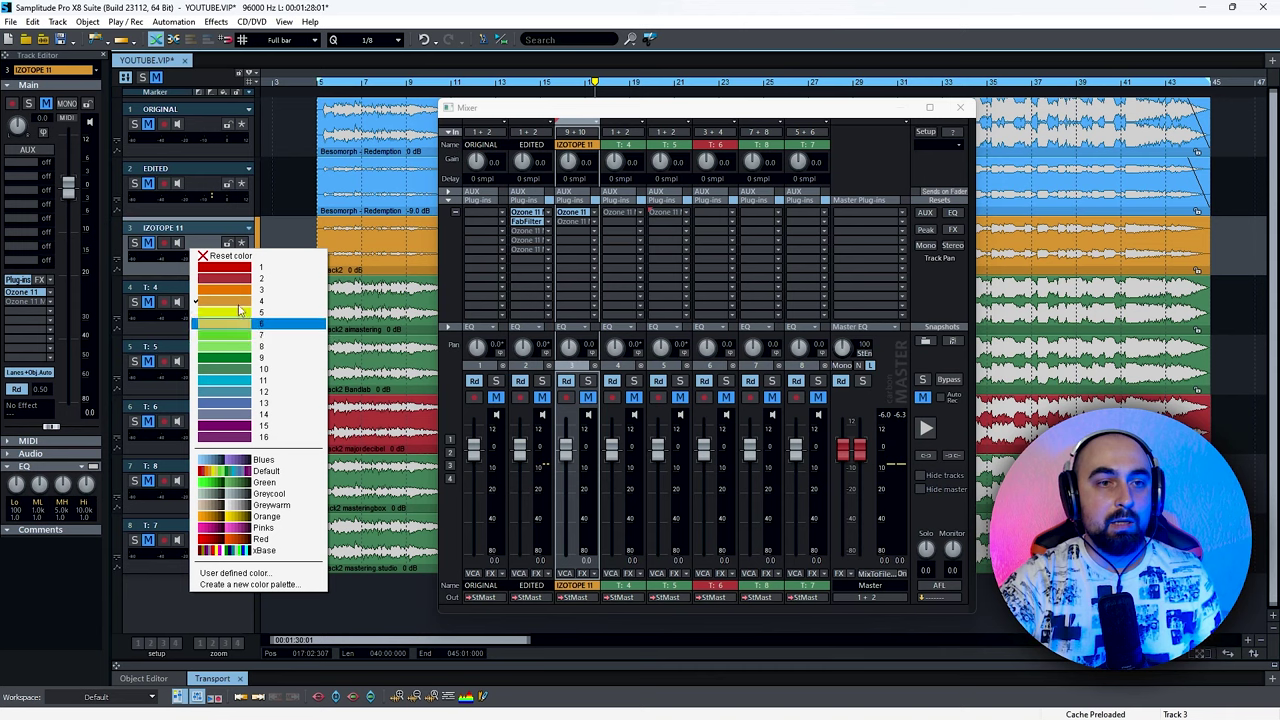
left_click(241, 270)
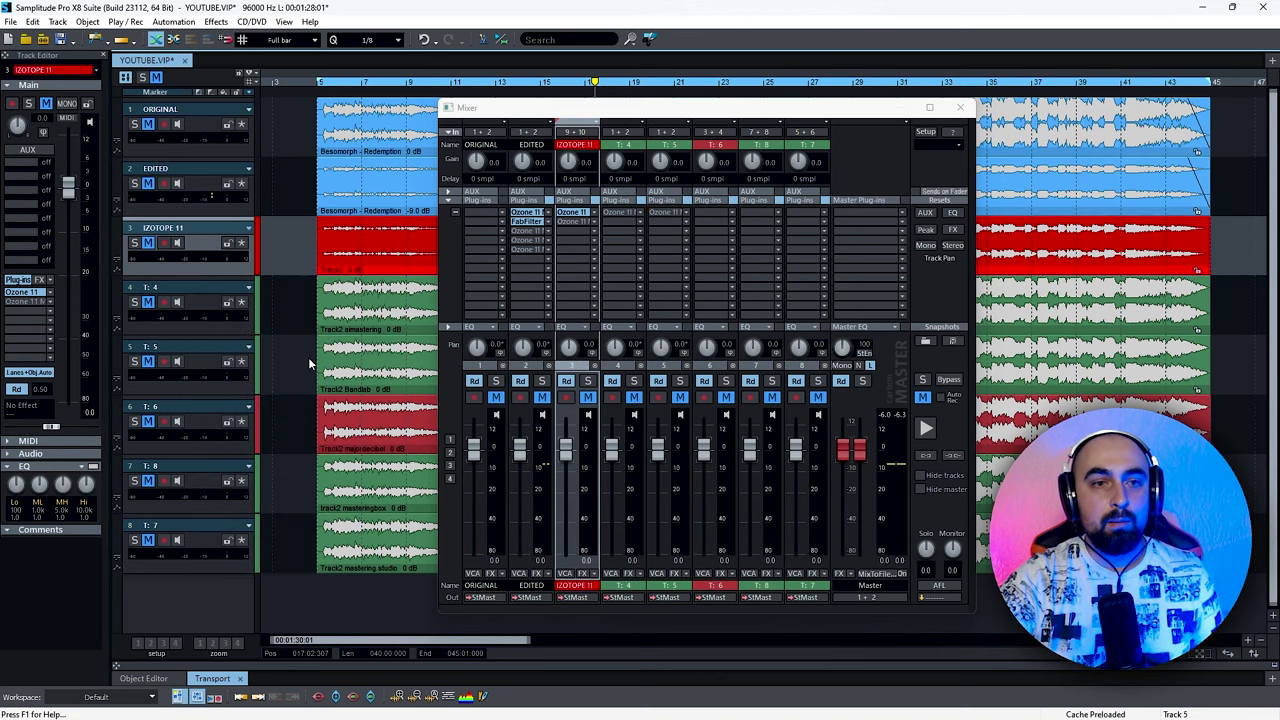
left_click(252, 357)
right_click(255, 357)
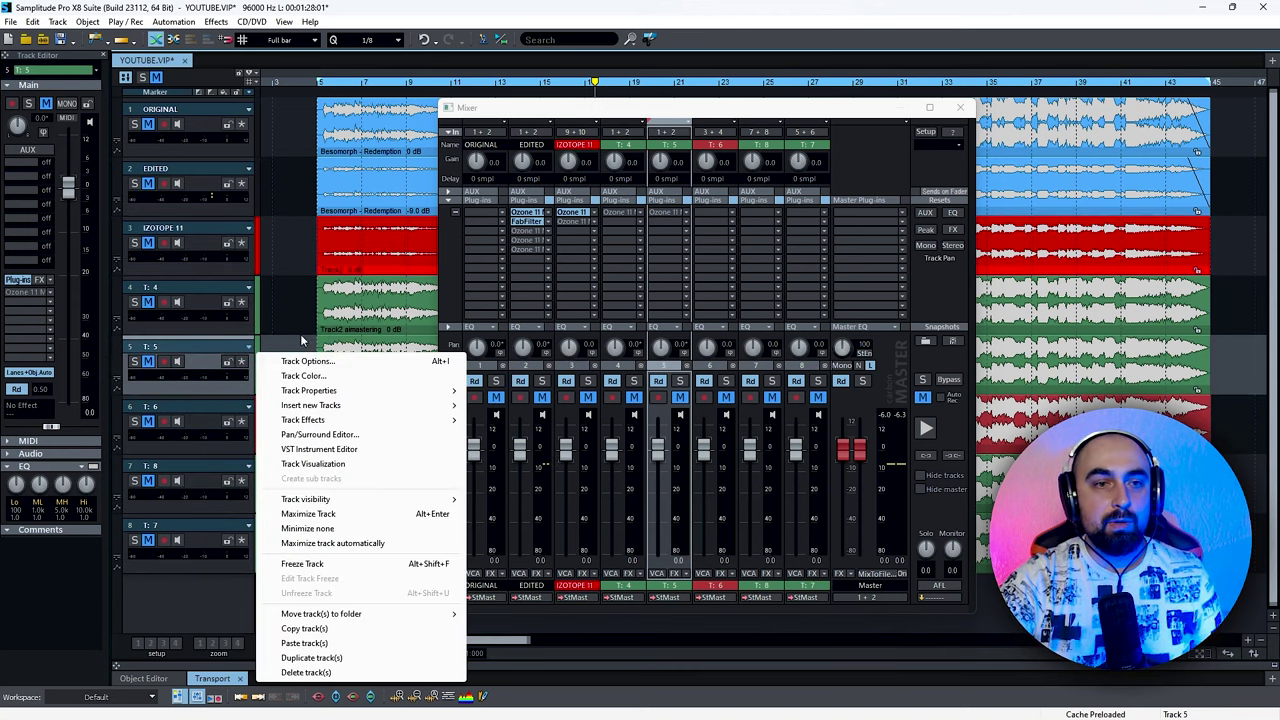
key("Escape")
left_click(258, 360)
left_click(310, 378)
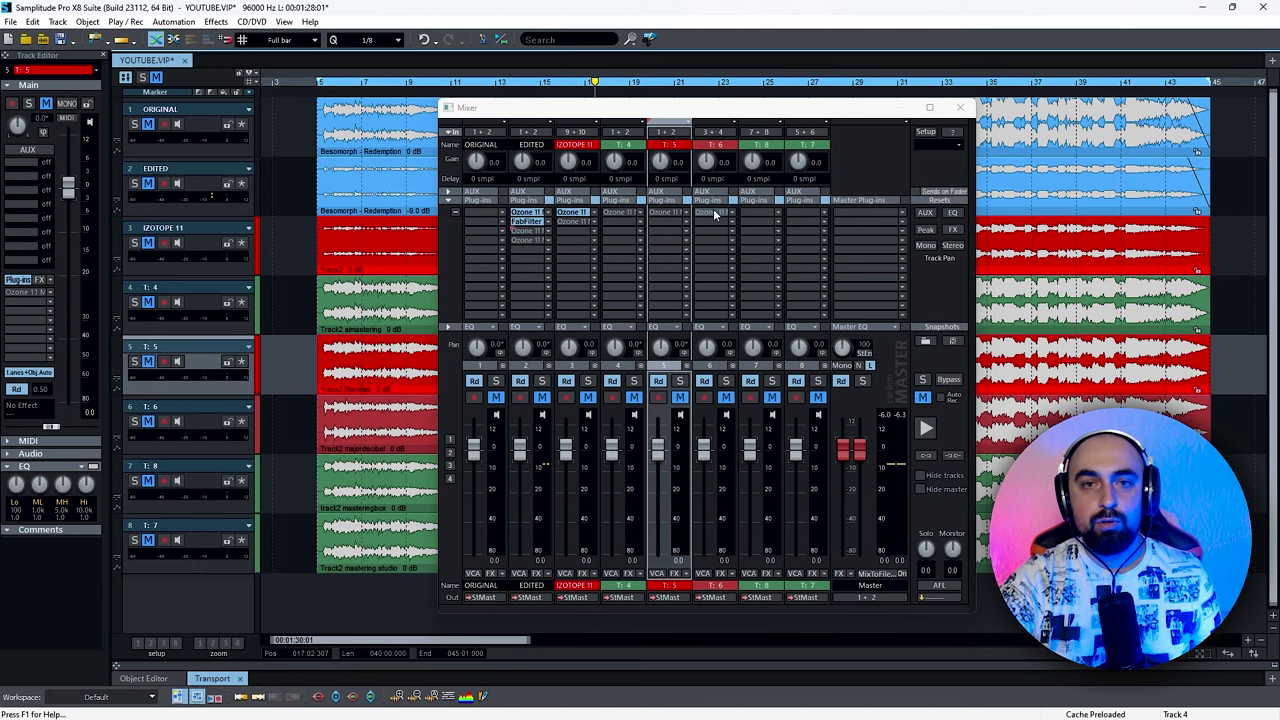
Examine the Ozone 11 Match EQ curve on track T: 6, lowering Amount to 89% and returning it to 100%.
left_click(712, 213)
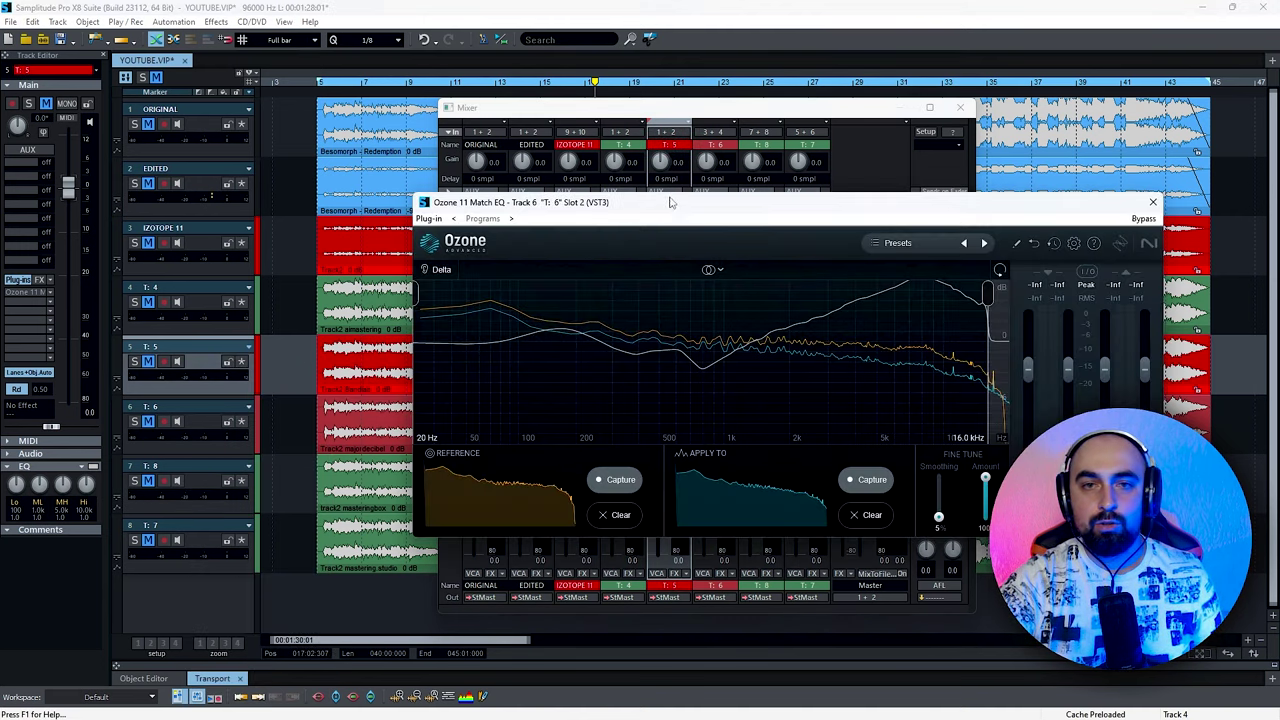
left_click_drag(684, 204, 626, 205)
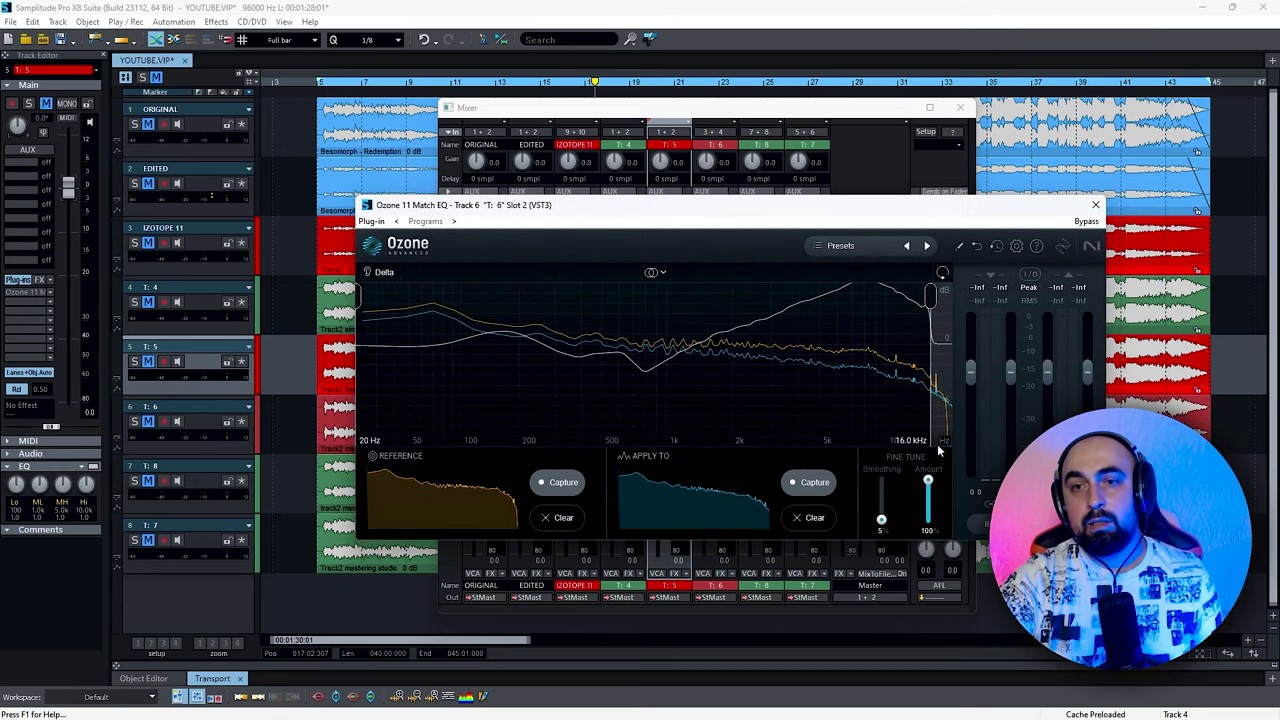
mouse_move(928, 482)
left_mouse_down()
mouse_move(927, 510)
mouse_move(915, 494)
mouse_move(925, 486)
left_mouse_up()
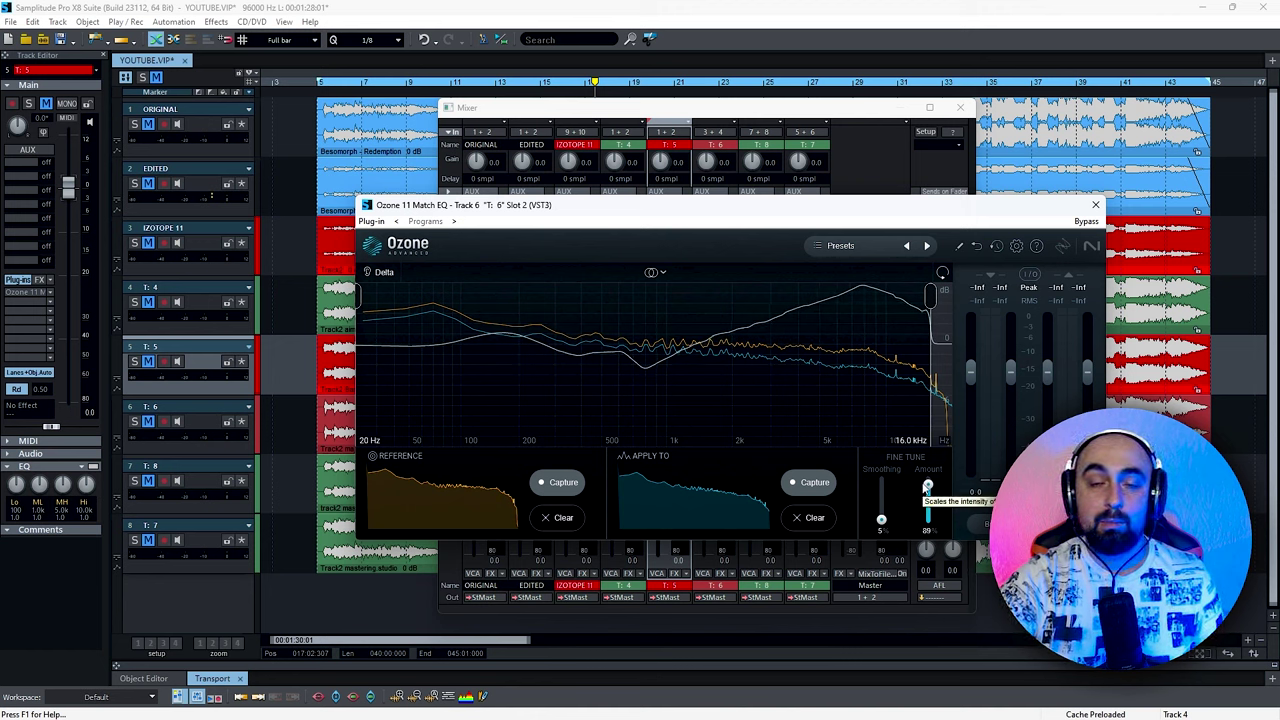
mouse_move(927, 487)
left_mouse_down()
mouse_move(927, 527)
mouse_move(928, 474)
mouse_move(928, 528)
mouse_move(934, 470)
left_mouse_up()
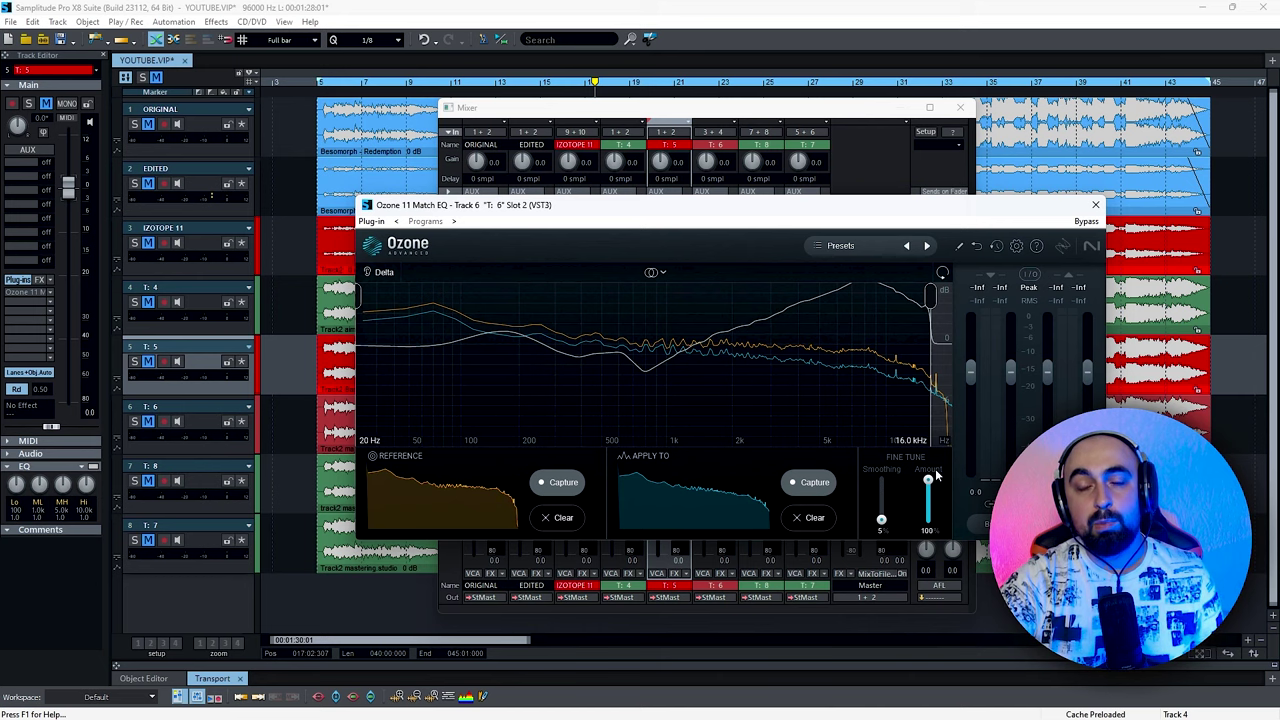
Close the Match EQ of track T: 6, and examine and close the Ozone 11 Match EQ on track T: 8.
left_click_drag(876, 214, 888, 214)
left_click(1107, 206)
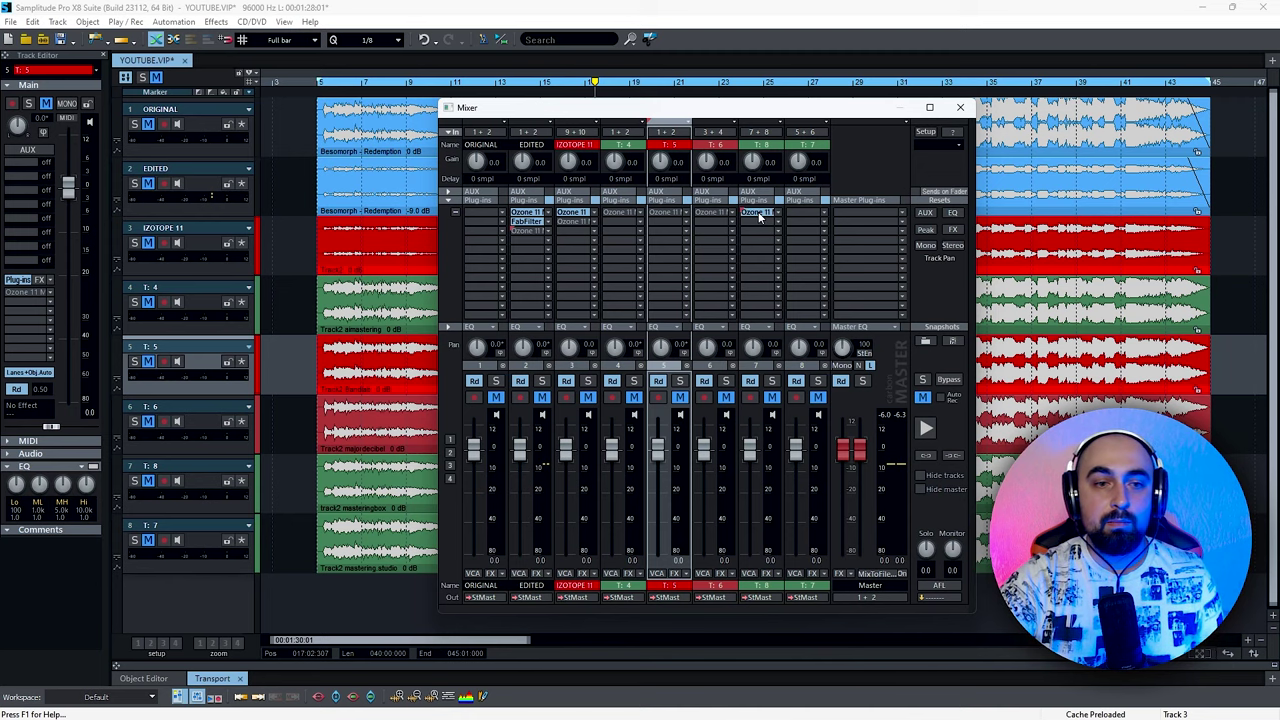
left_click(759, 217)
left_click(1050, 166)
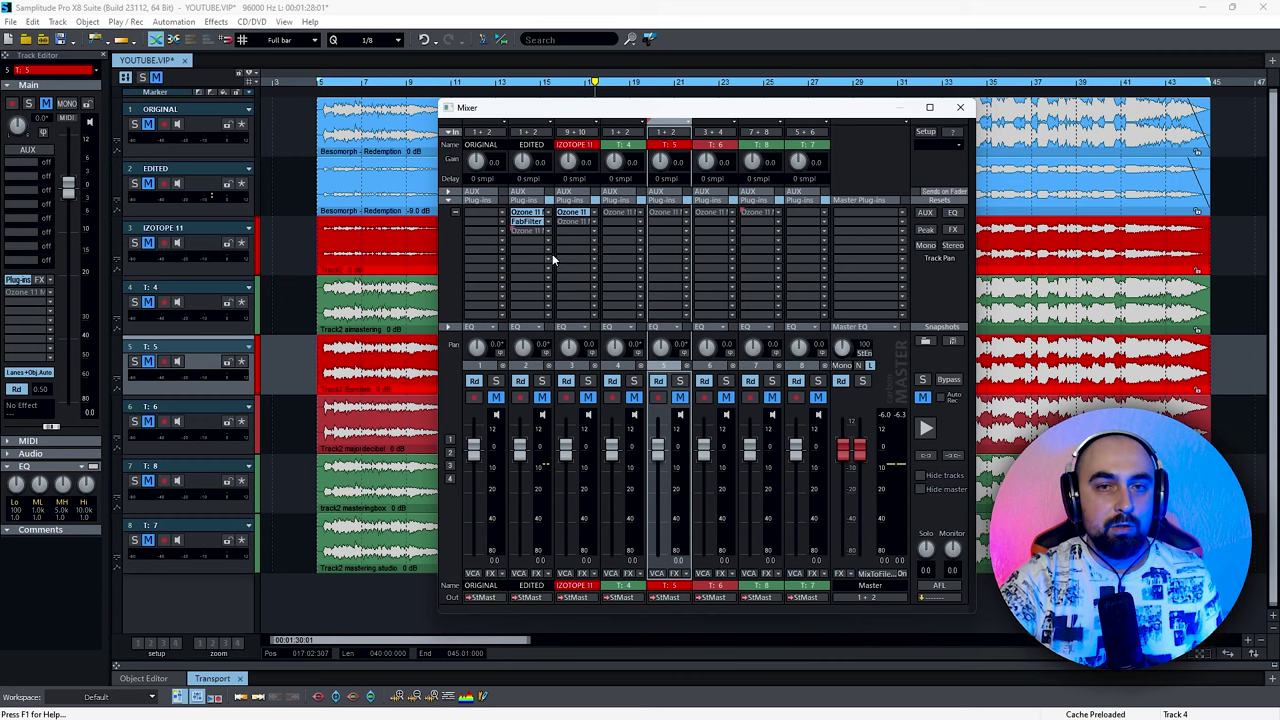
Examine the Ozone 11 Match EQ curve on track T: 7, check its frequency limits with Amount at 100%, and close it.
left_click(800, 220)
left_click_drag(547, 146, 644, 183)
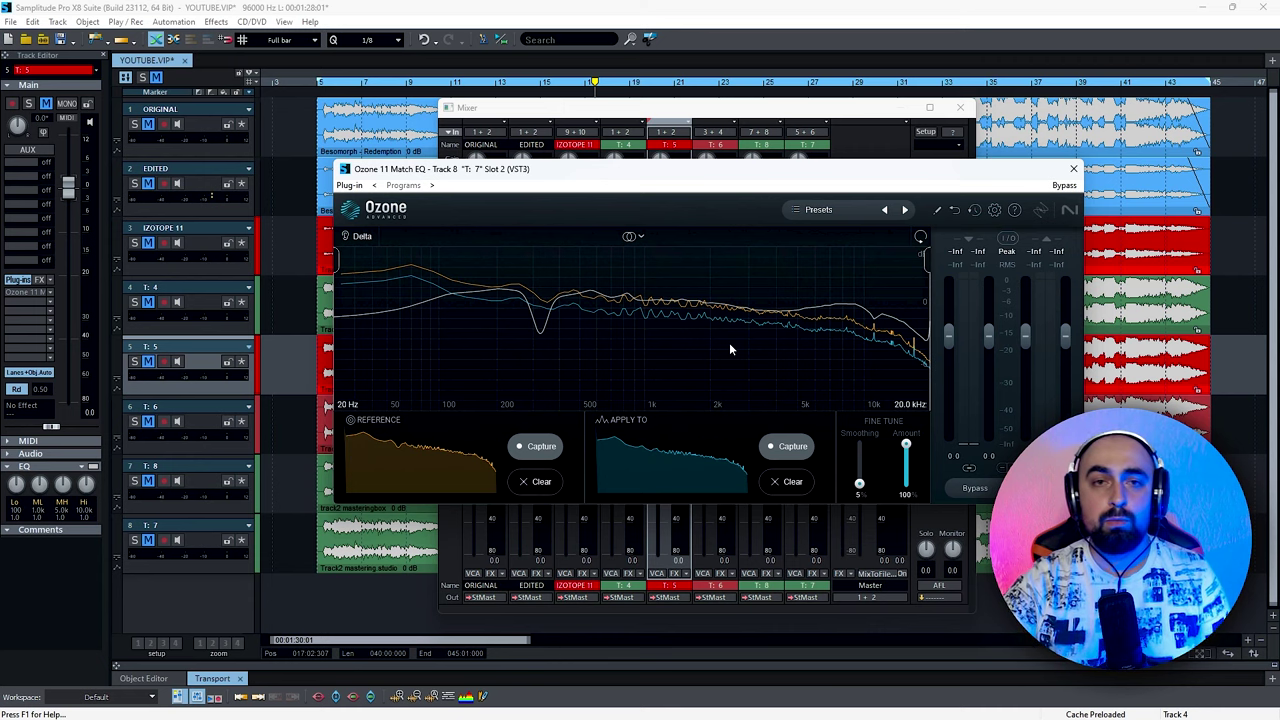
left_click_drag(724, 176, 713, 177)
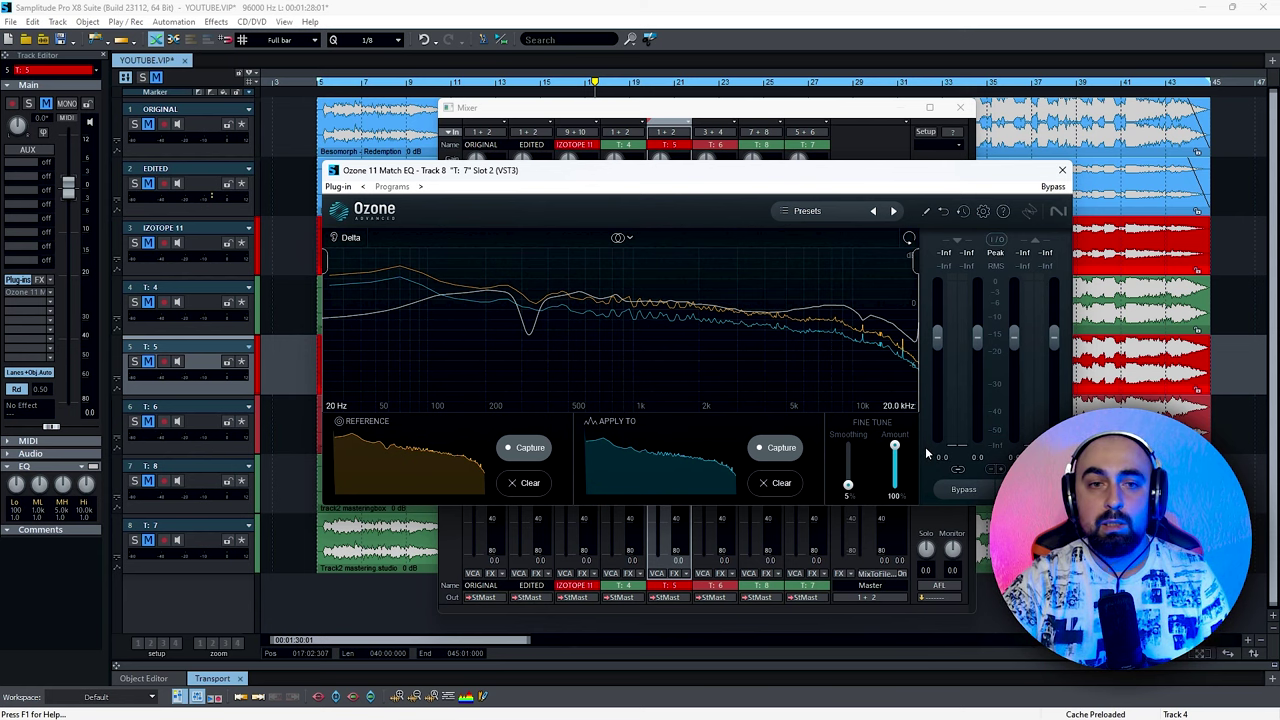
left_click_drag(836, 175, 848, 190)
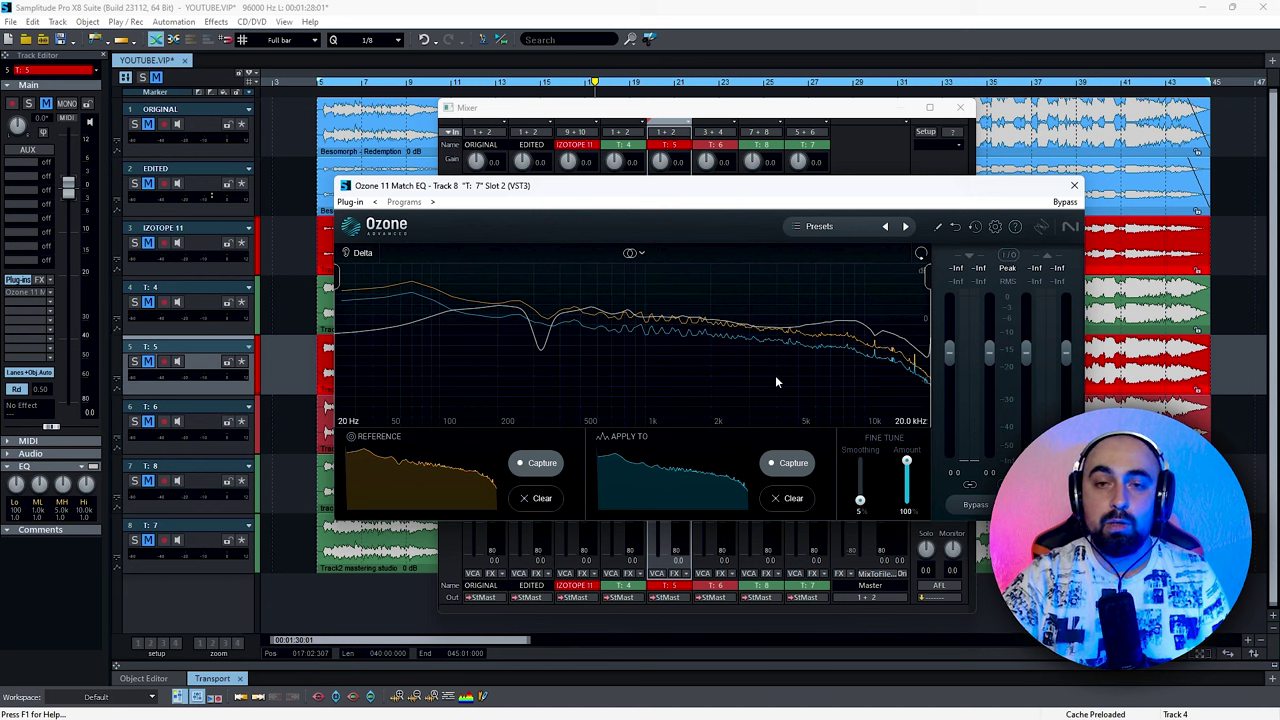
mouse_move(929, 275)
left_mouse_down()
mouse_move(815, 278)
mouse_move(926, 276)
left_mouse_up()
left_click_drag(338, 275, 243, 275)
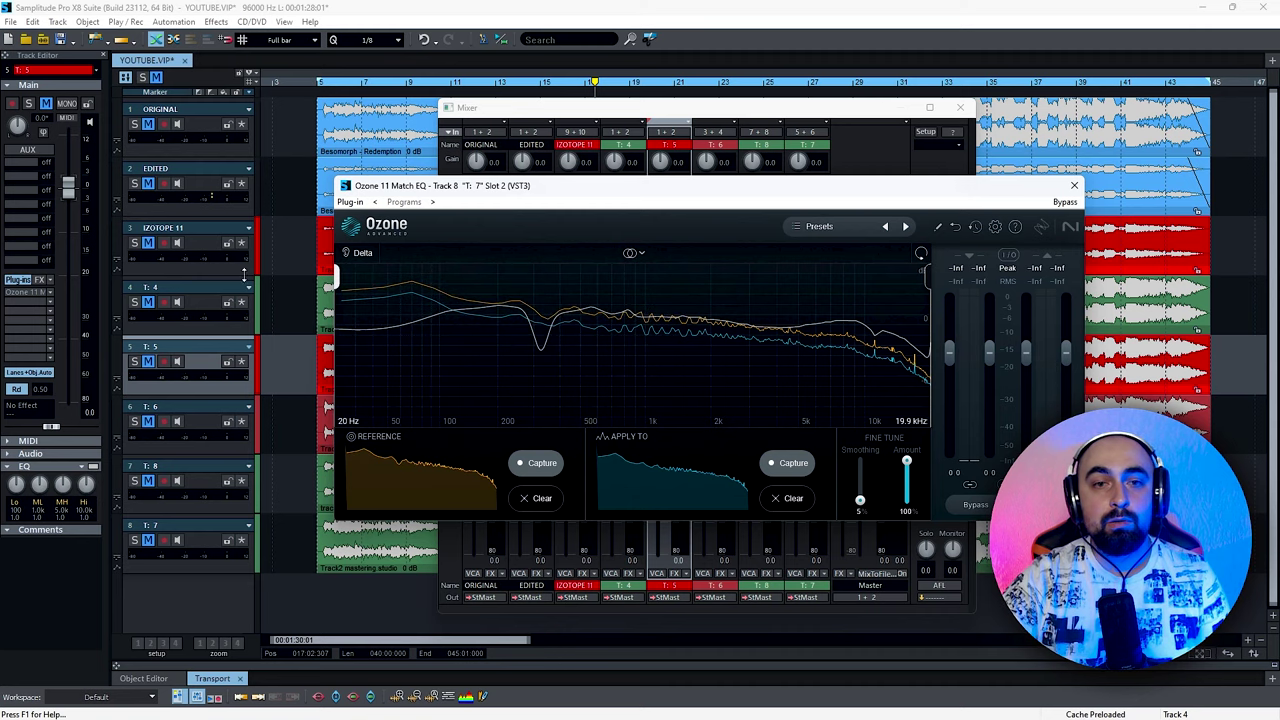
left_click(1074, 185)
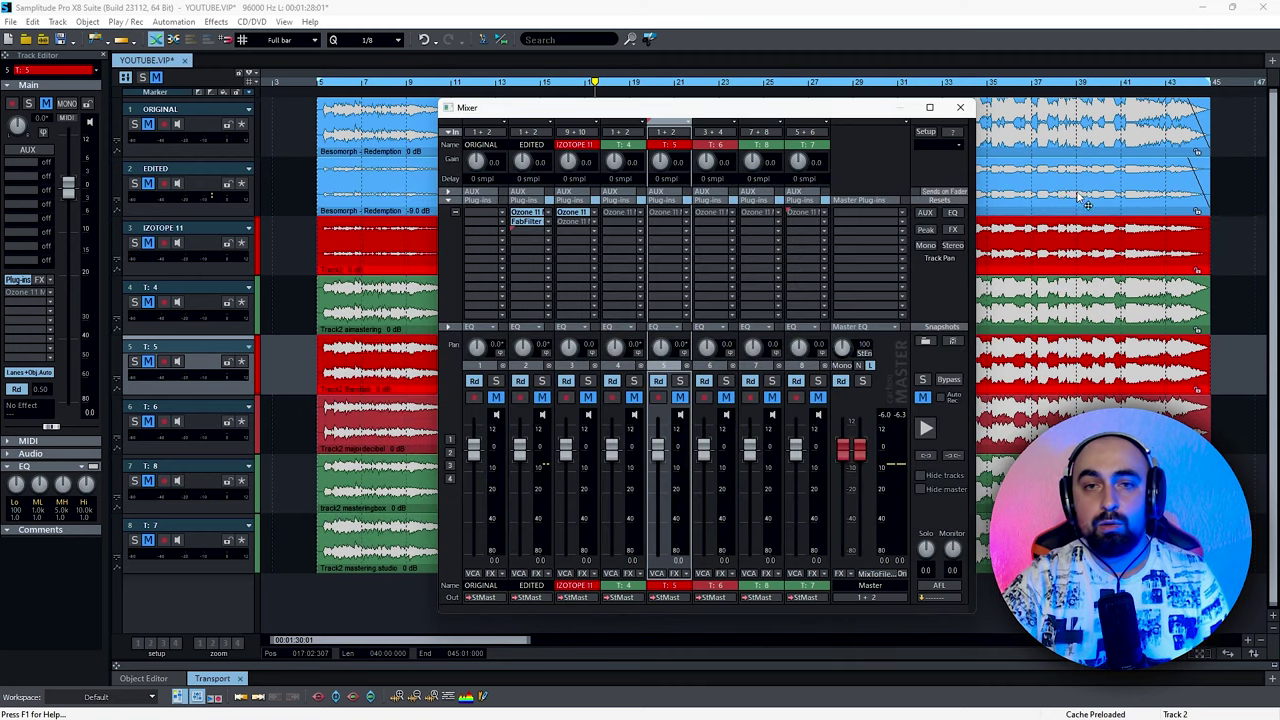
Close the mixer and move track T: 5 up to sit directly beneath the IZOTOPE 11 track.
left_click(960, 107)
left_click_drag(212, 362, 208, 293)
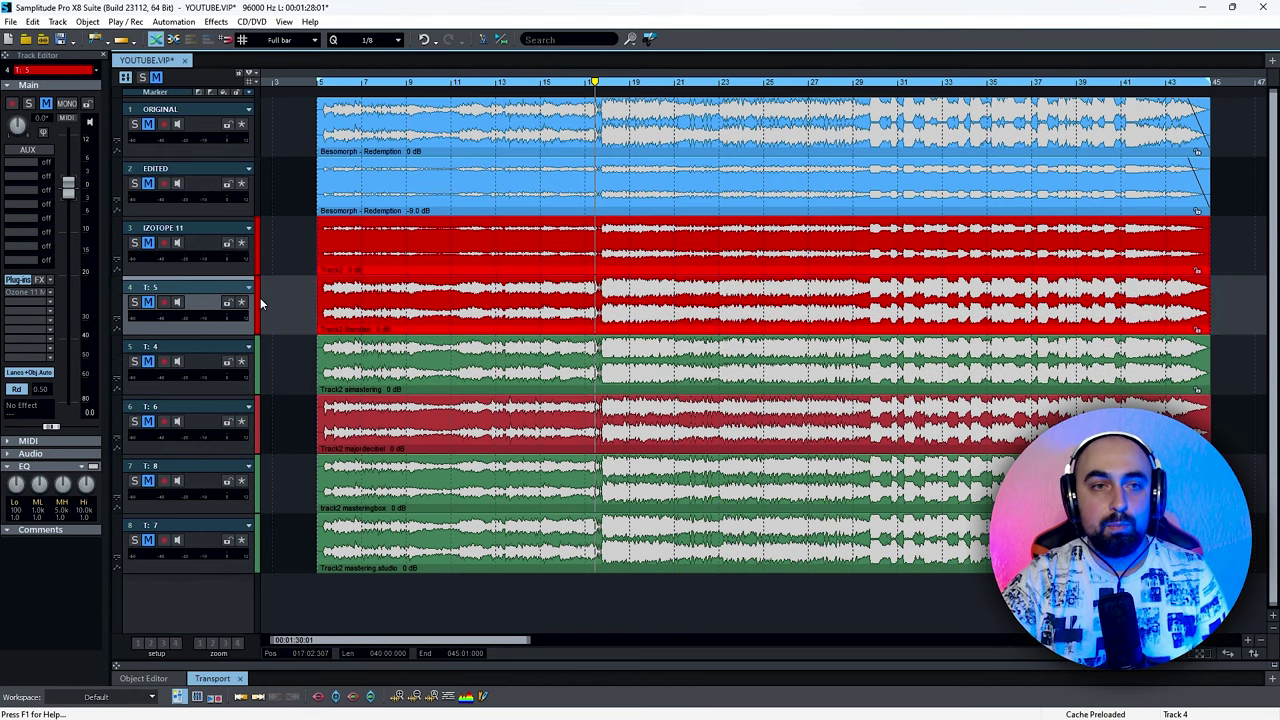
left_click(303, 266)
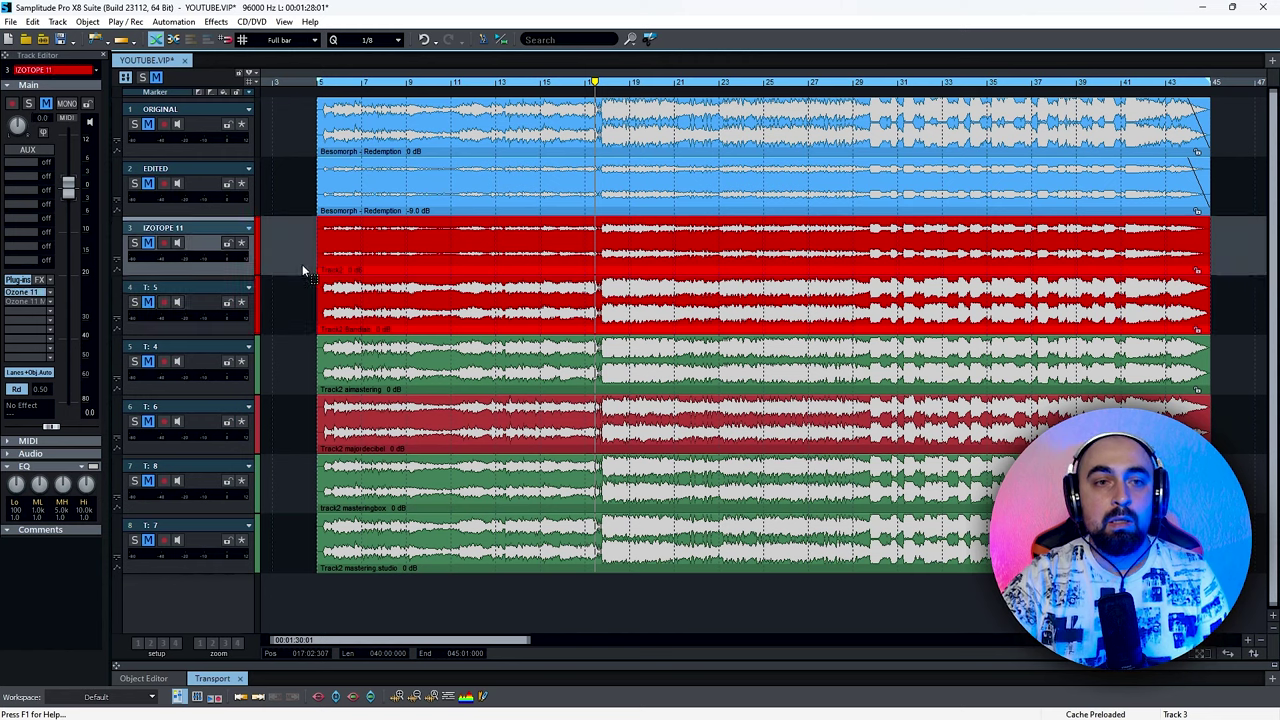
left_click(301, 302)
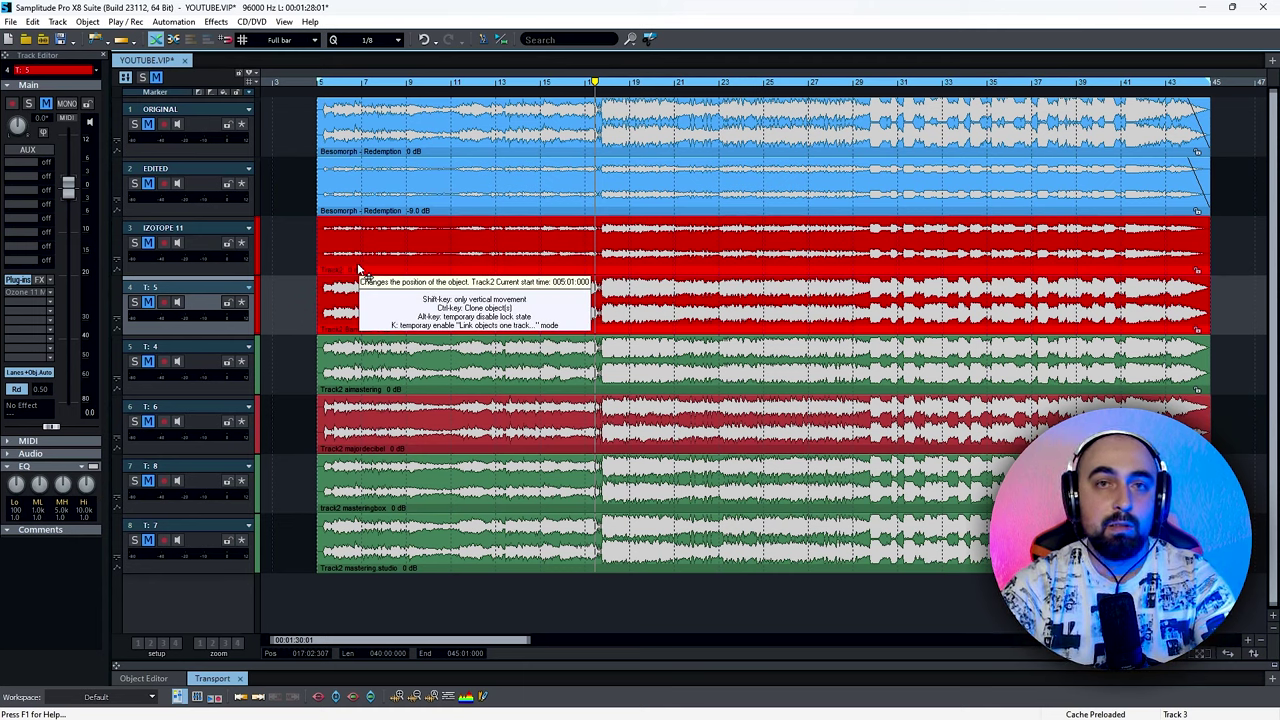
Play the passage from about bar 17, soloing ORIGINAL, IZOTOPE 11 and T: 5 in turn to compare their sound.
left_click(135, 124)
key("space")
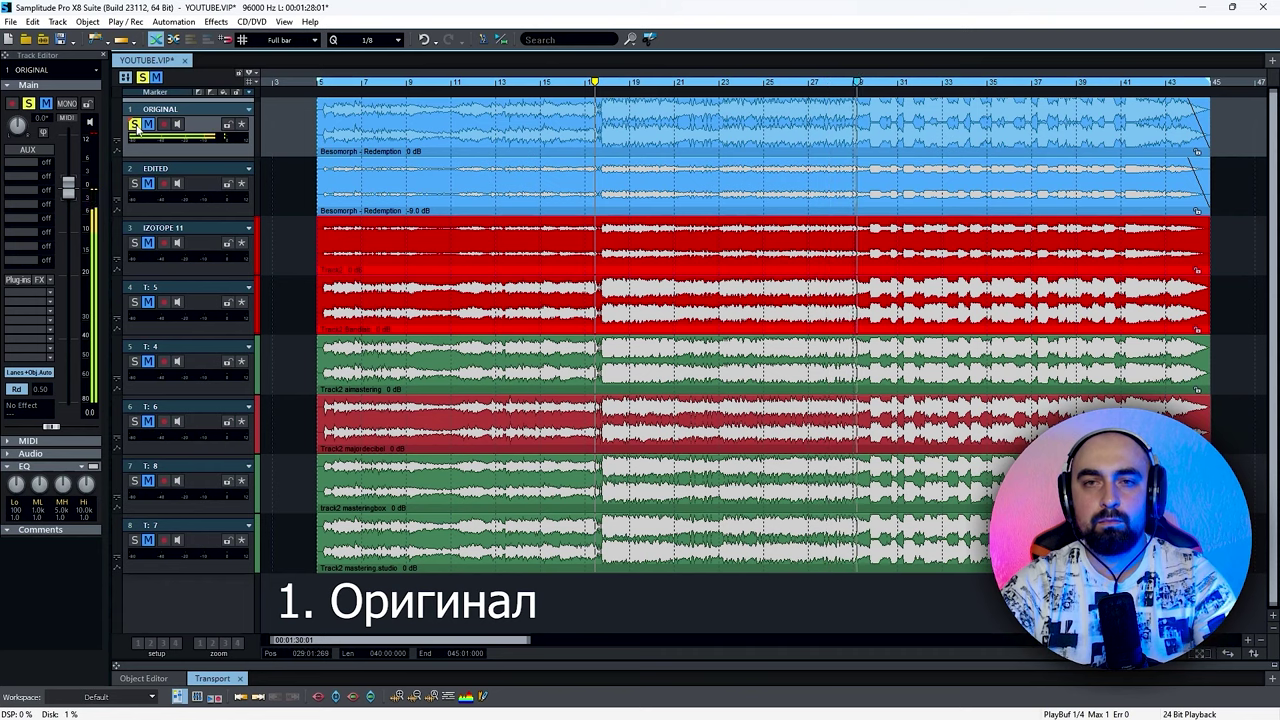
left_click(135, 242)
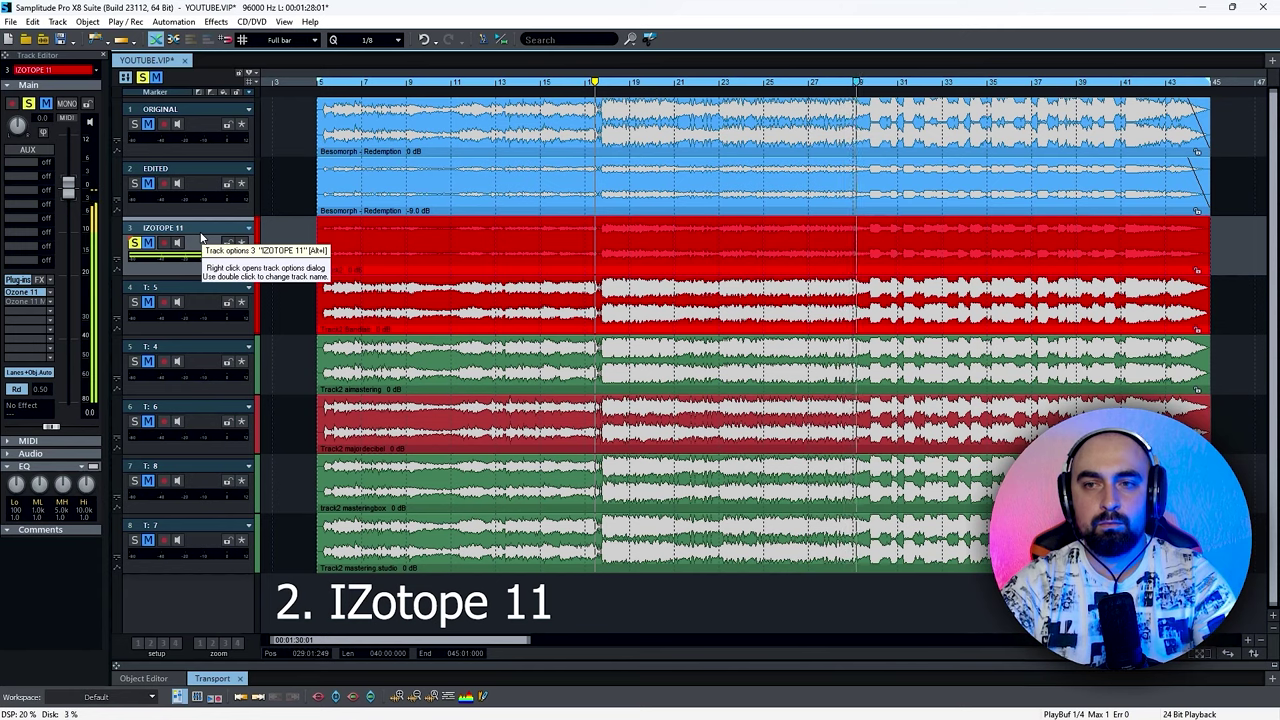
left_click(135, 302)
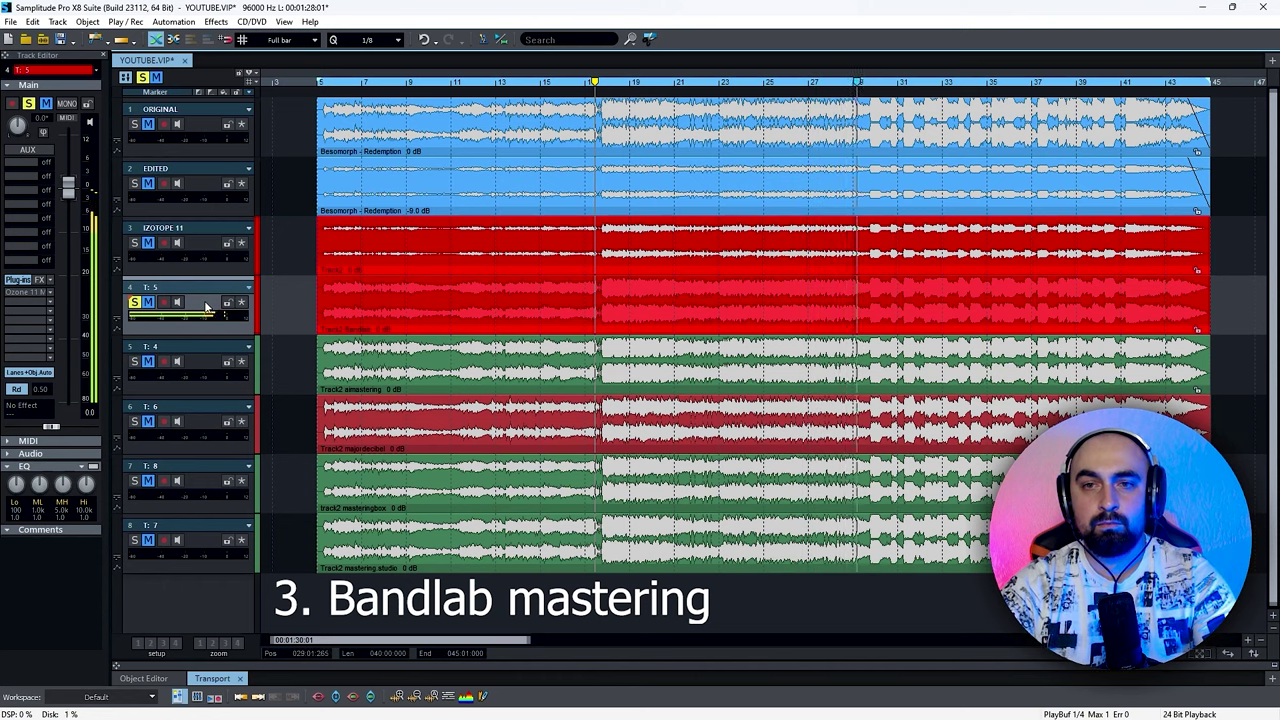
Compare ORIGINAL, IZOTOPE 11 and T: 5 in solo from about bar 28, and stop playback.
left_click(134, 124)
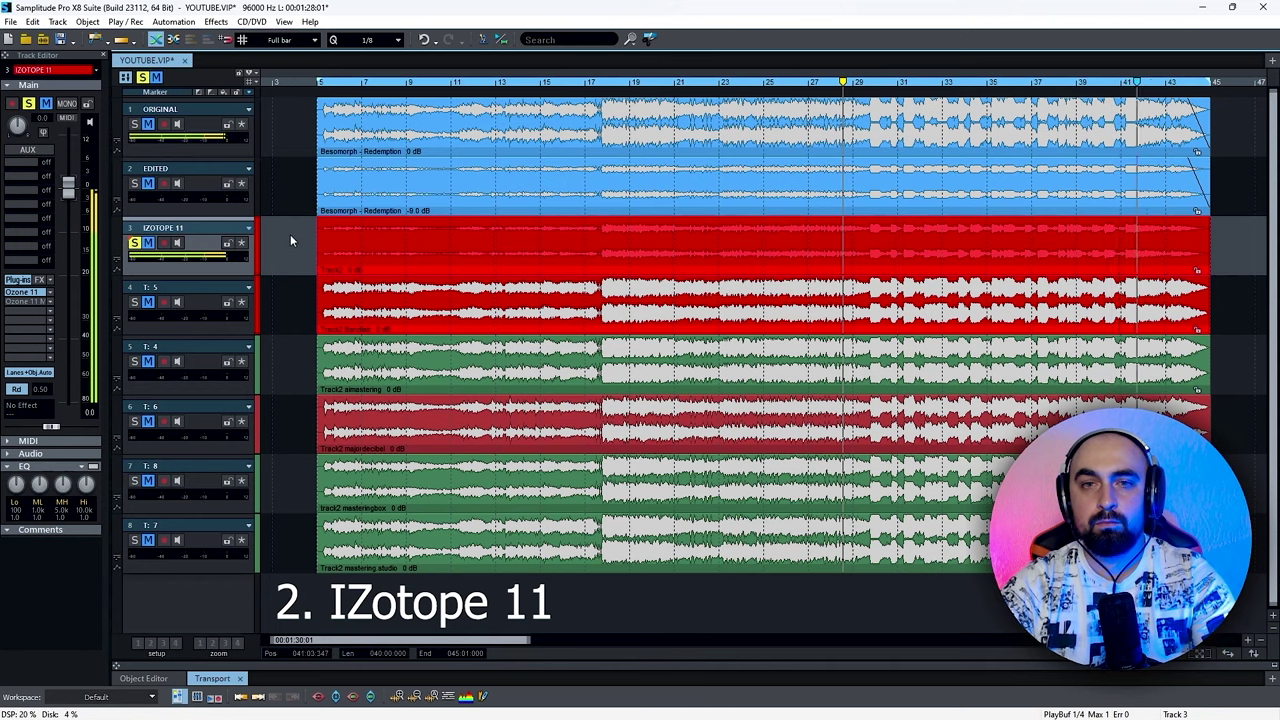
left_click(288, 290)
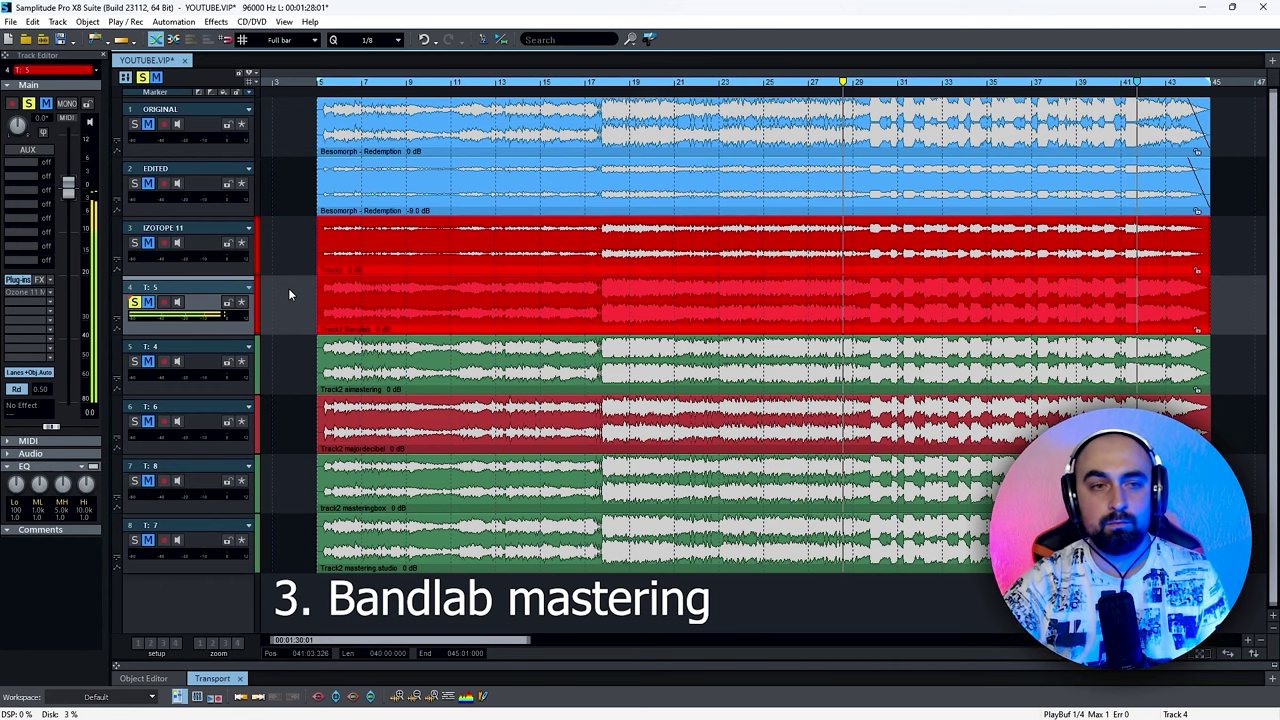
key("space")
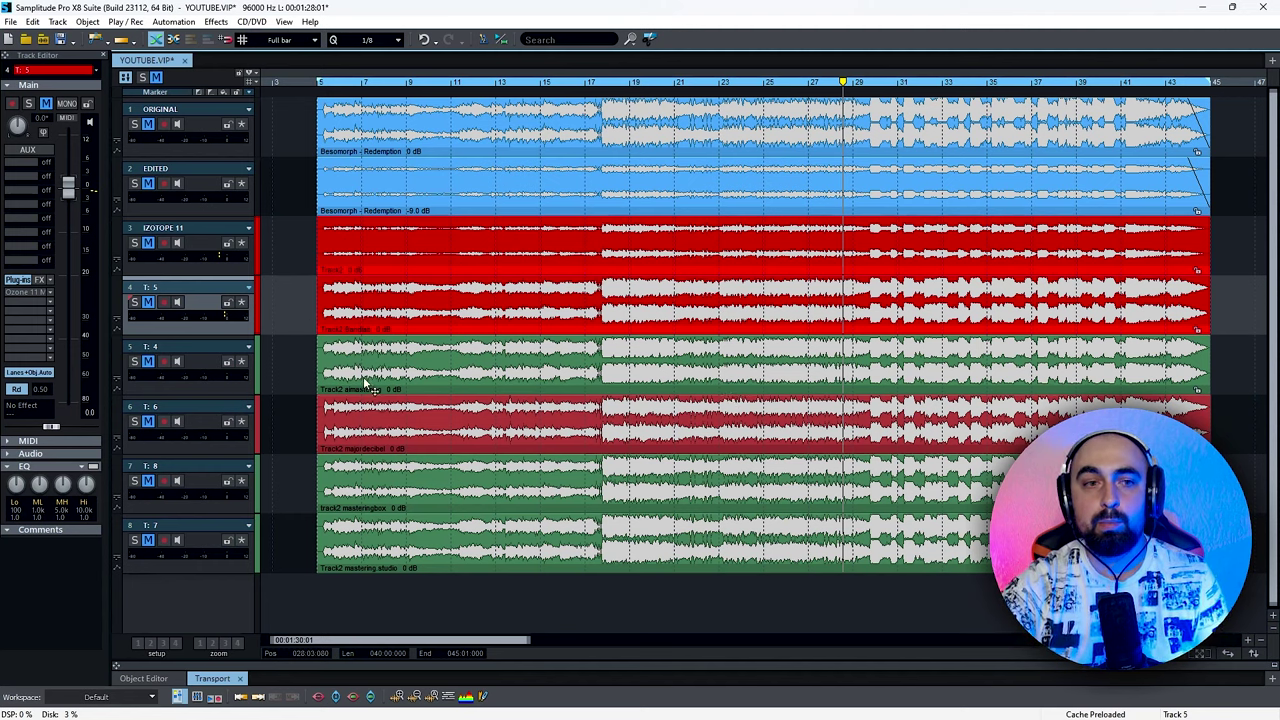
Listen to tracks T: 4, T: 6, T: 8 and T: 7 soloed in turn from about bar 29, and stop playback.
left_click(302, 368)
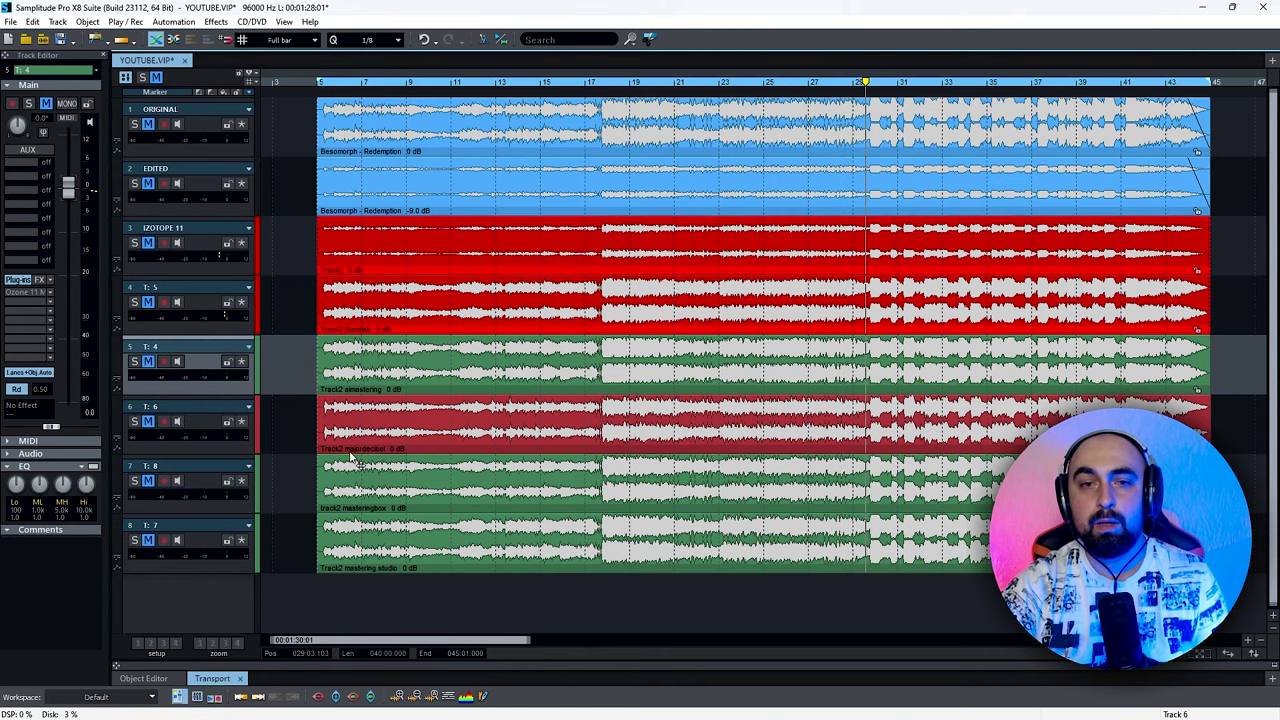
key("s")
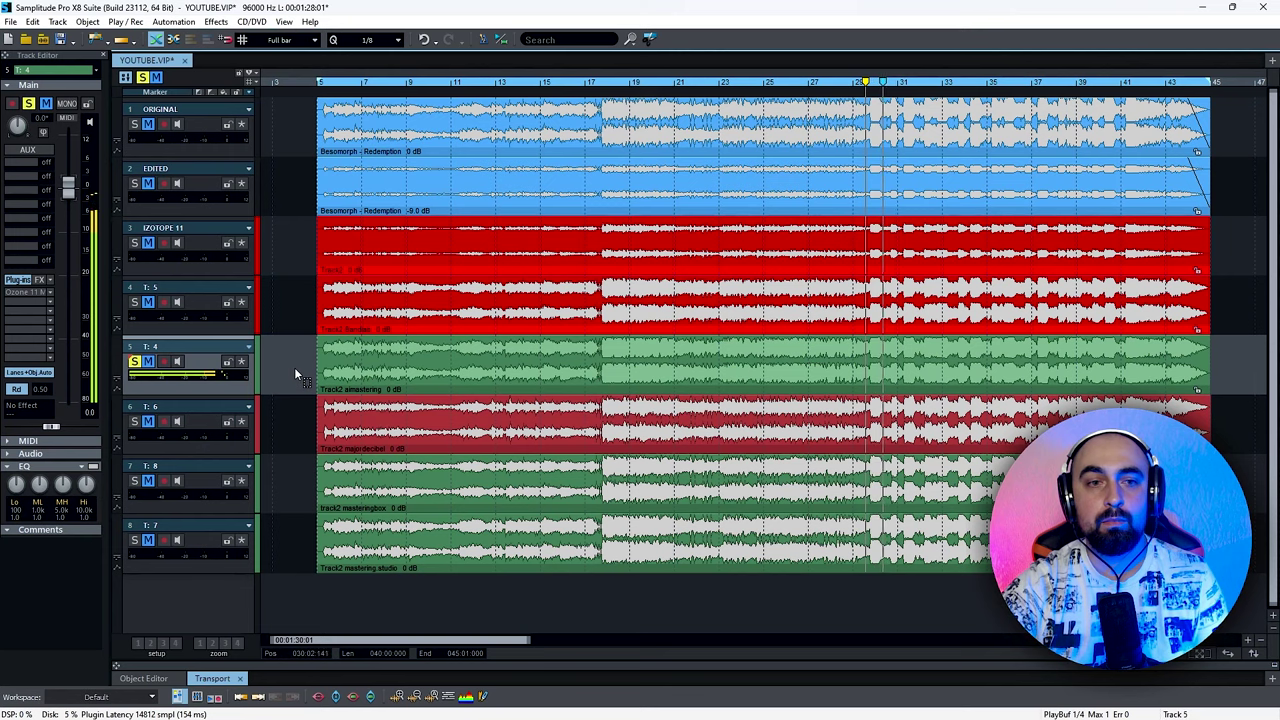
left_click(294, 422)
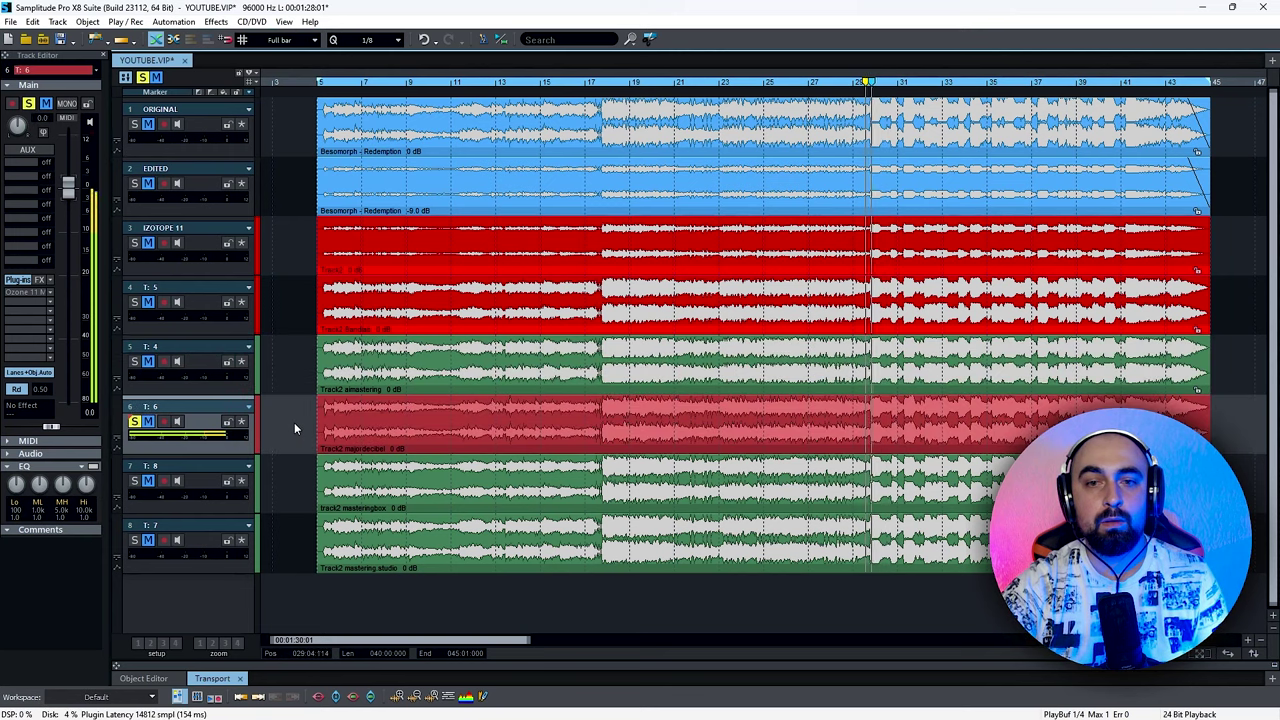
left_click(288, 479)
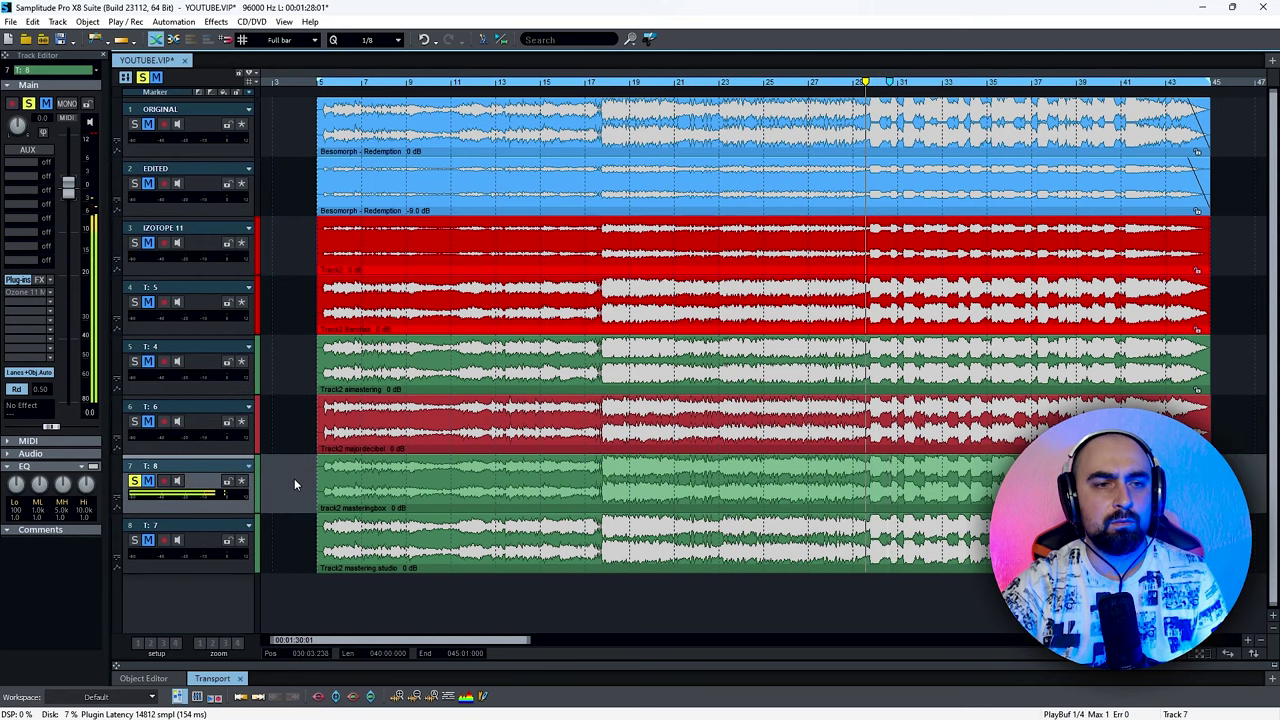
left_click(336, 538)
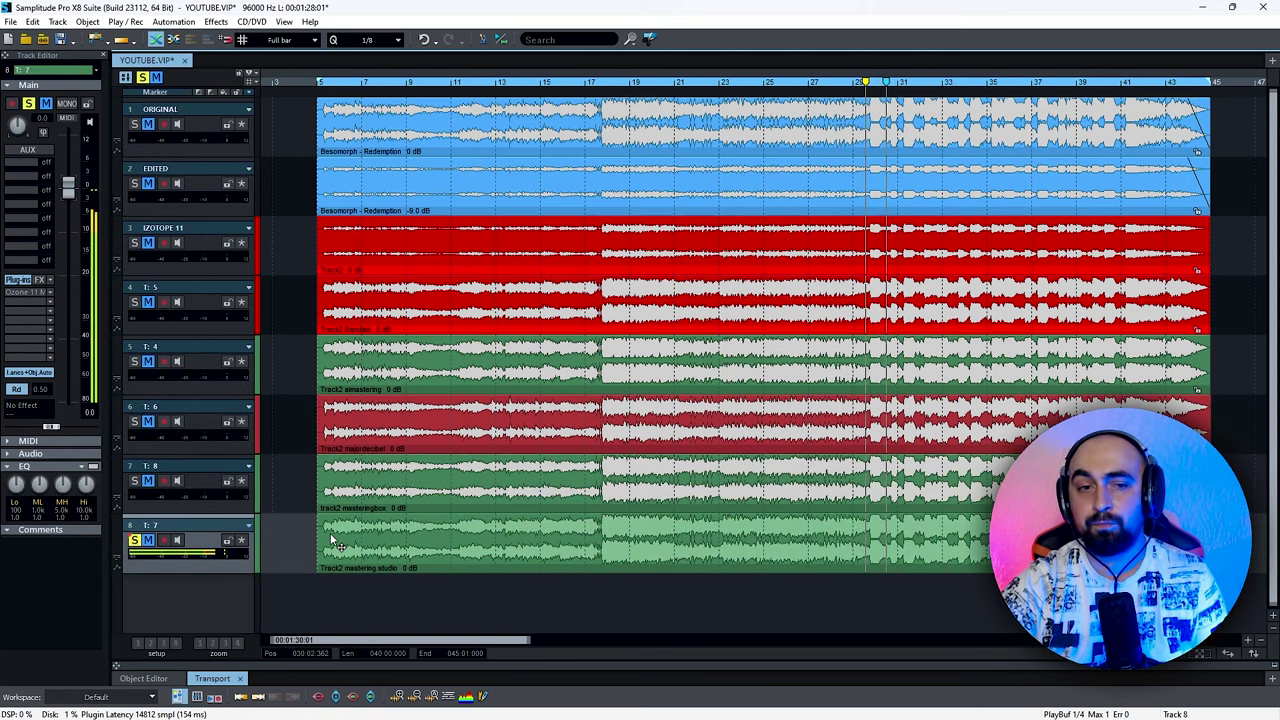
key("space")
left_click(314, 264)
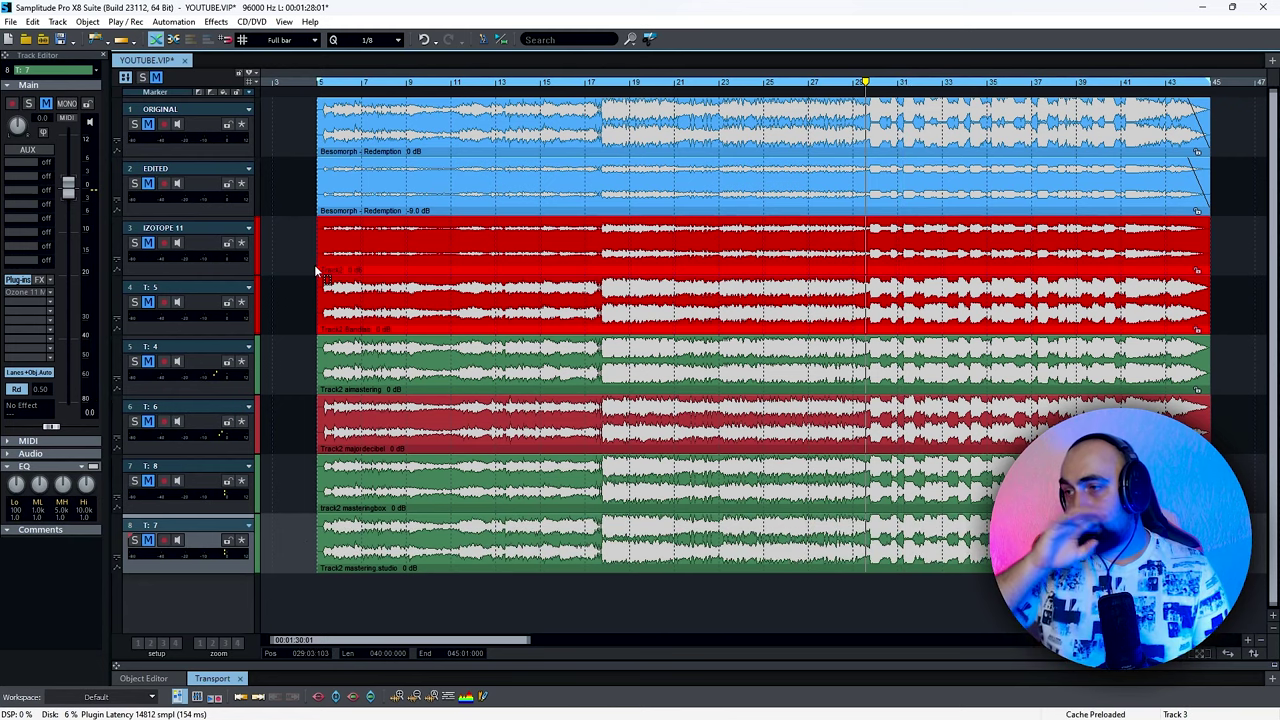